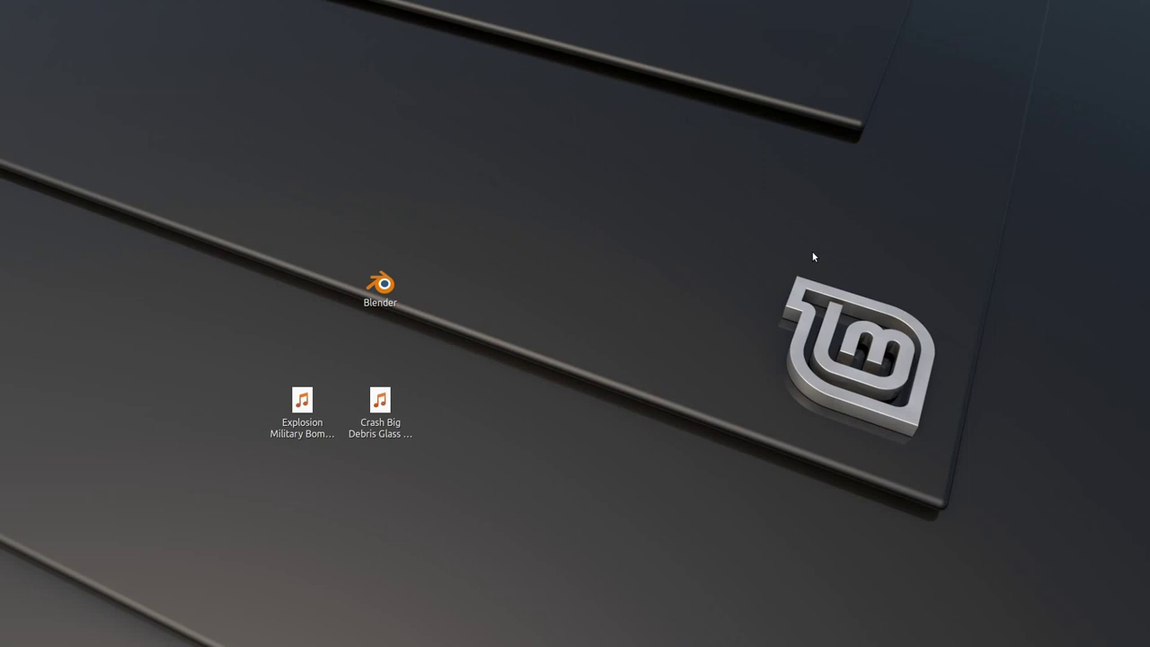
Step: Launch Blender, dismiss the splash screen and delete the default cube
{"action": "double_click", "coordinate": [383, 306]}
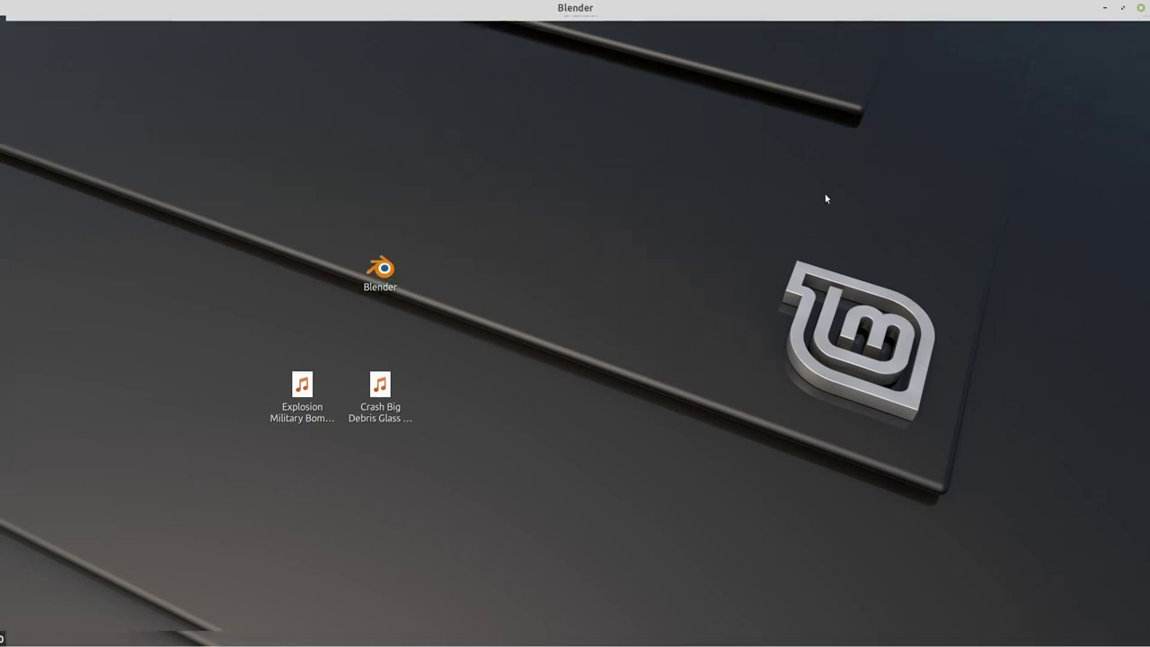
{"action": "left_click", "coordinate": [816, 269]}
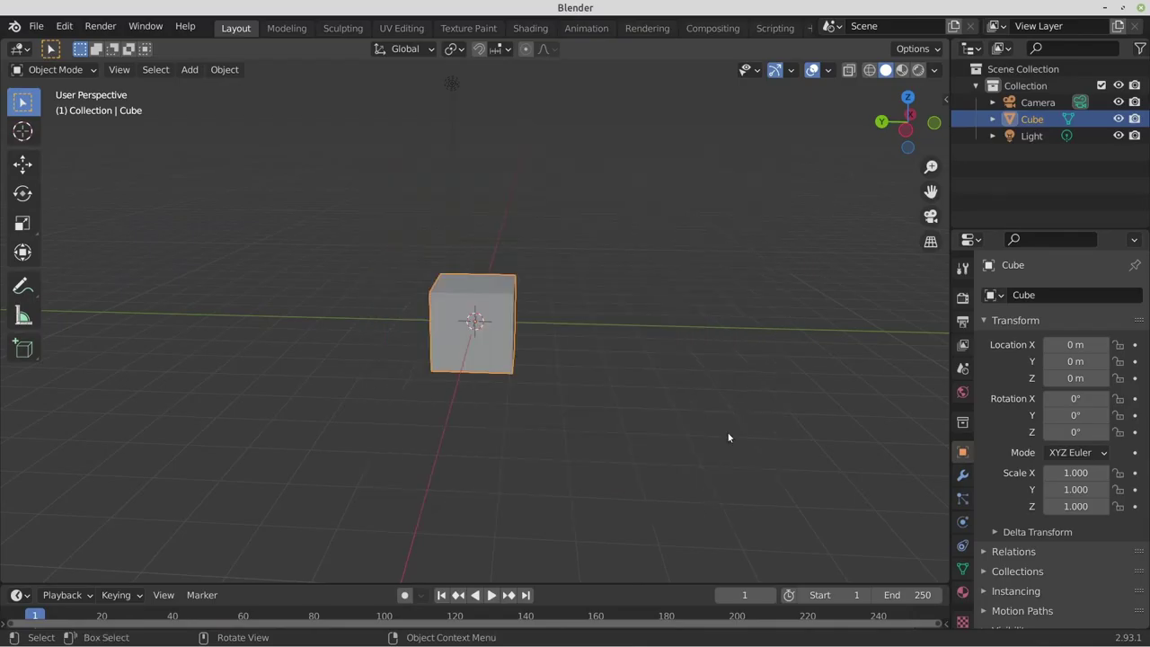
{"action": "key", "text": "x"}
{"action": "left_click", "coordinate": [524, 333]}
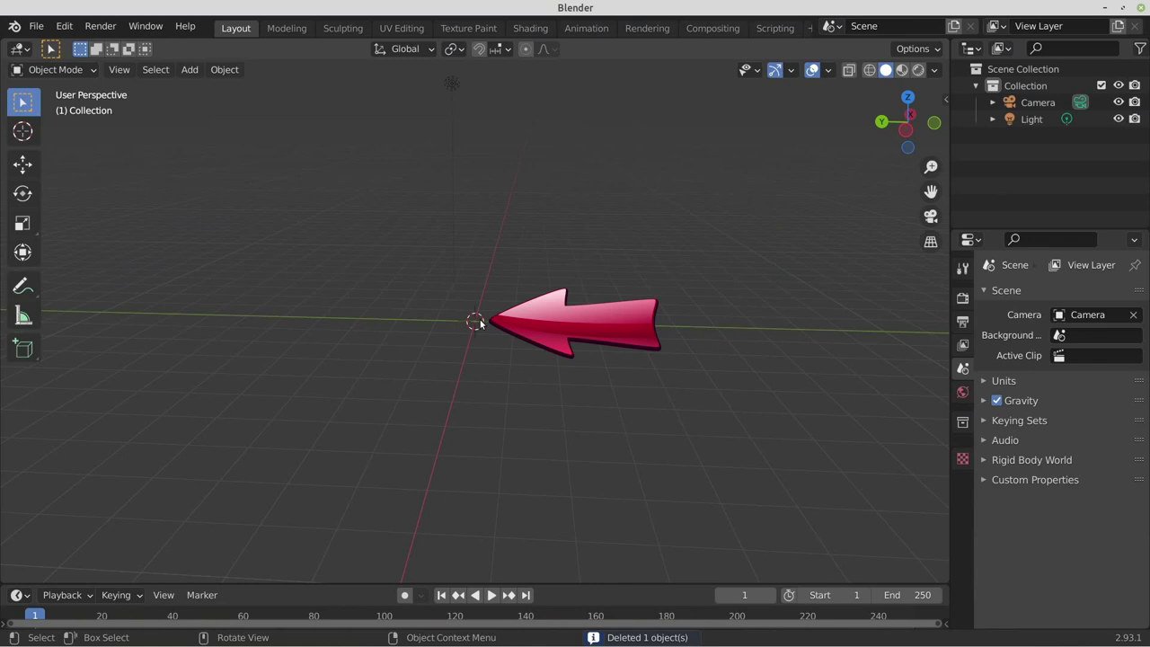
Step: Add a plane and scale it about 13.87 times to form a large floor
{"action": "key", "text": "shift+a"}
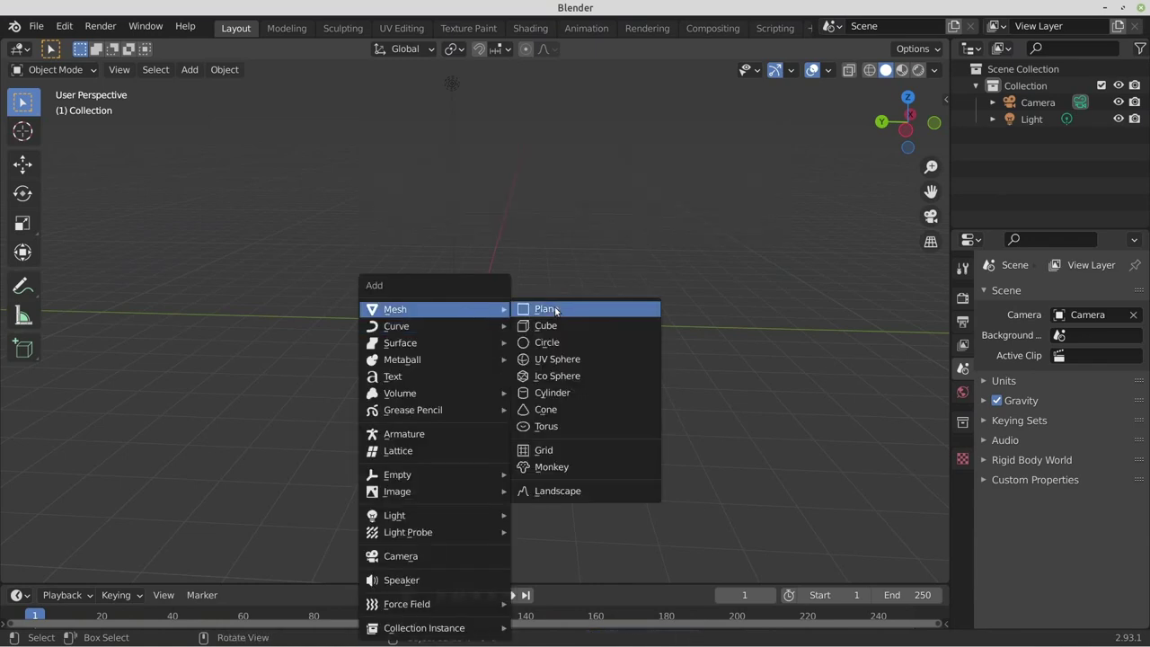
{"action": "left_click", "coordinate": [554, 309]}
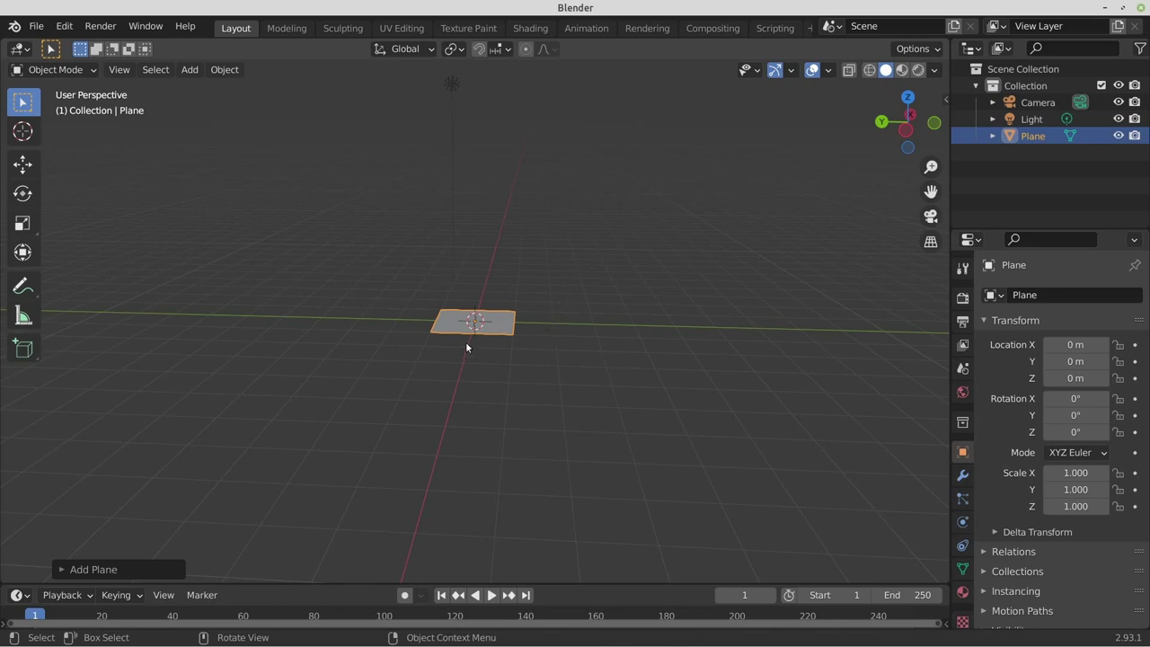
{"action": "key", "text": "s"}
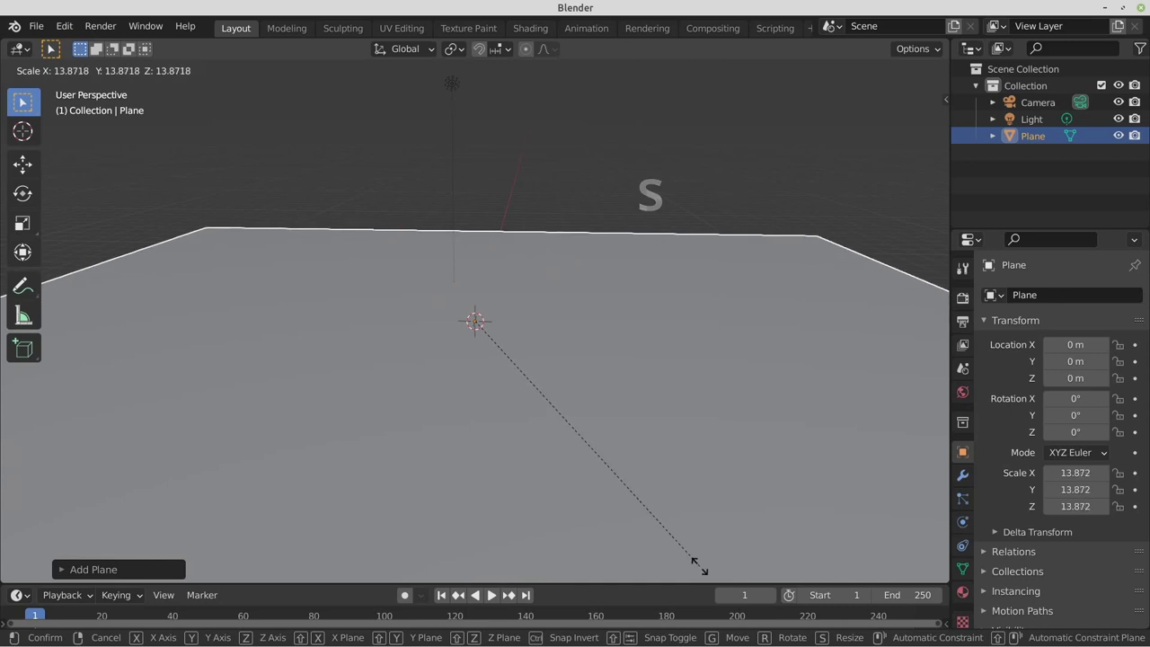
{"action": "left_click", "coordinate": [699, 566]}
{"action": "mouse_move", "coordinate": [642, 448]}
{"action": "middle_mouse_down"}
{"action": "mouse_move", "coordinate": [535, 421]}
{"action": "mouse_move", "coordinate": [473, 435]}
{"action": "mouse_move", "coordinate": [513, 426]}
{"action": "mouse_move", "coordinate": [517, 438]}
{"action": "middle_mouse_up"}
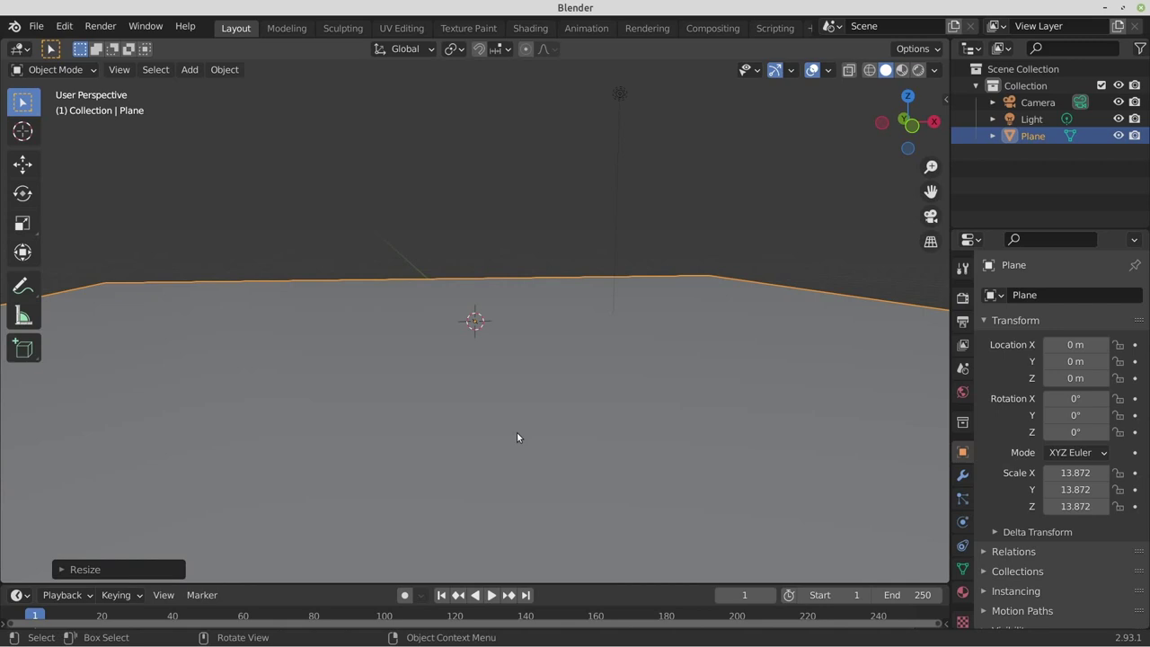
{"action": "left_click", "coordinate": [196, 72]}
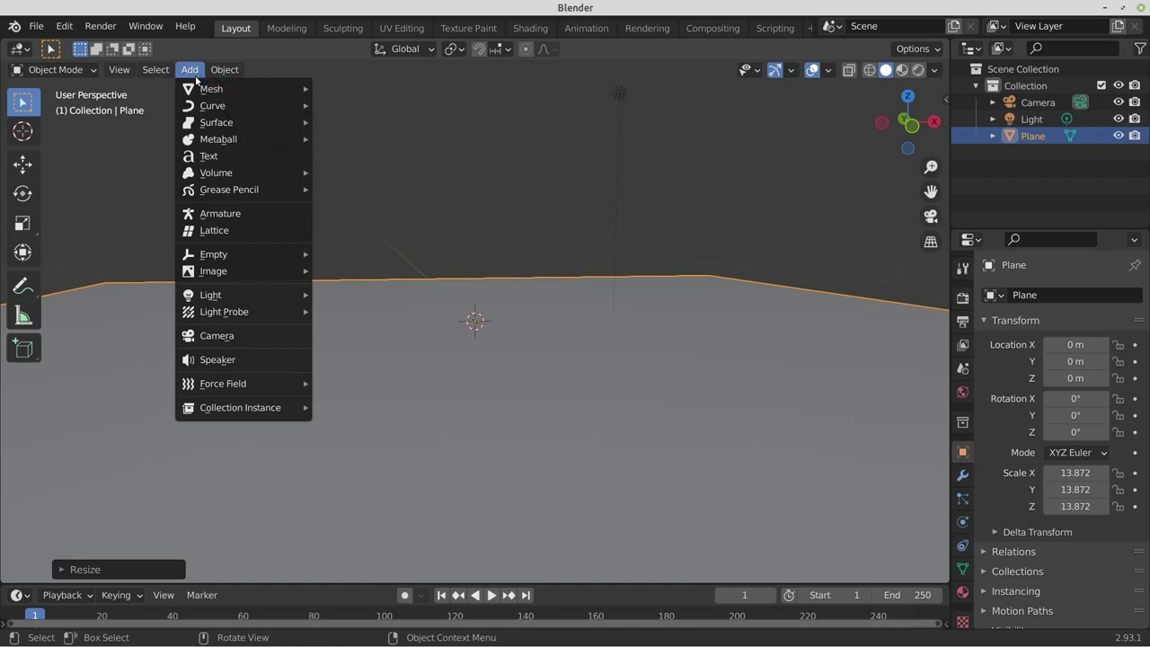
Step: Add a text object at the origin of the scene
{"action": "left_click", "coordinate": [196, 156]}
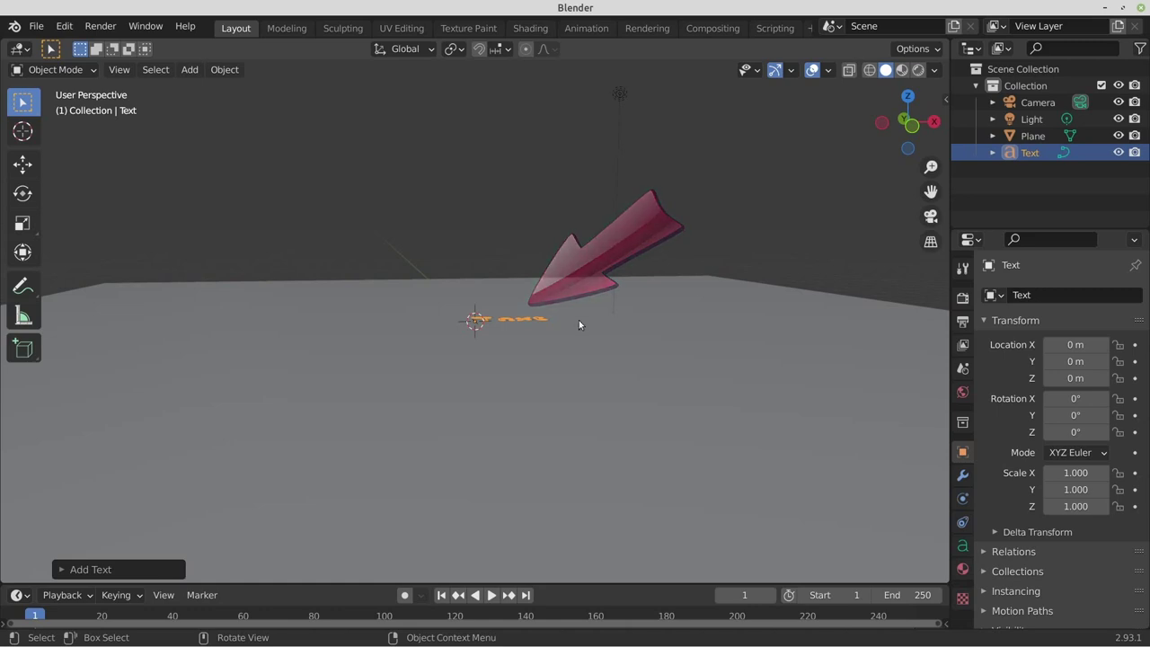
{"action": "middle_click_drag", "start_coordinate": [580, 376], "coordinate": [561, 360]}
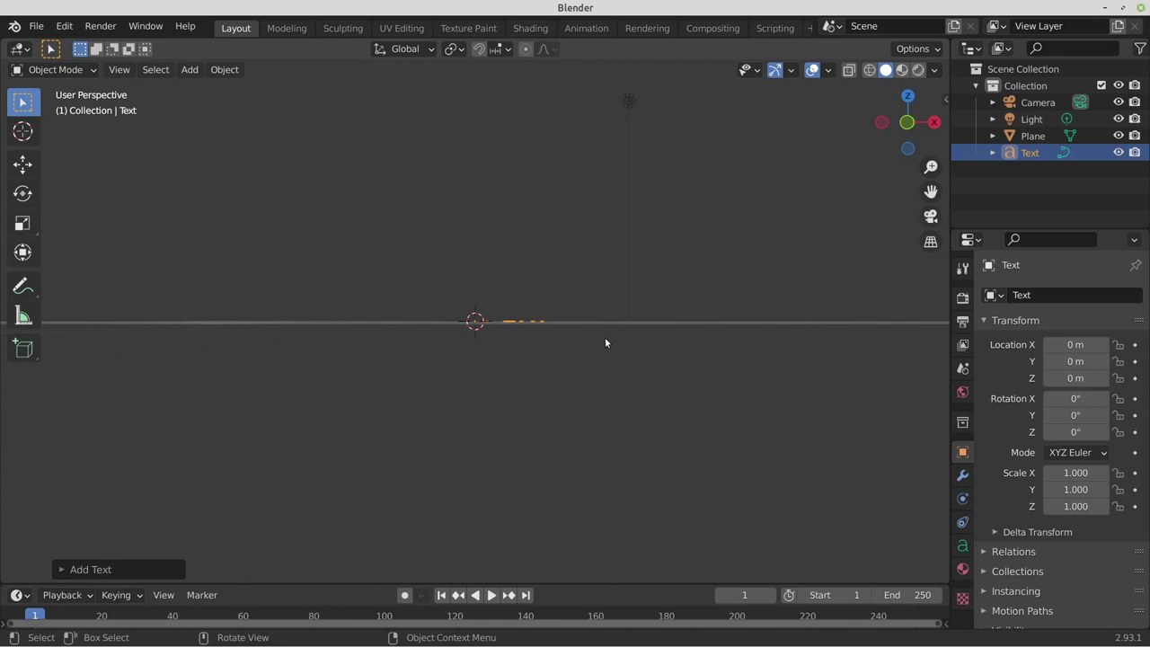
{"action": "mouse_move", "coordinate": [605, 343]}
{"action": "middle_mouse_down"}
{"action": "mouse_move", "coordinate": [601, 333]}
{"action": "mouse_move", "coordinate": [639, 377]}
{"action": "middle_mouse_up"}
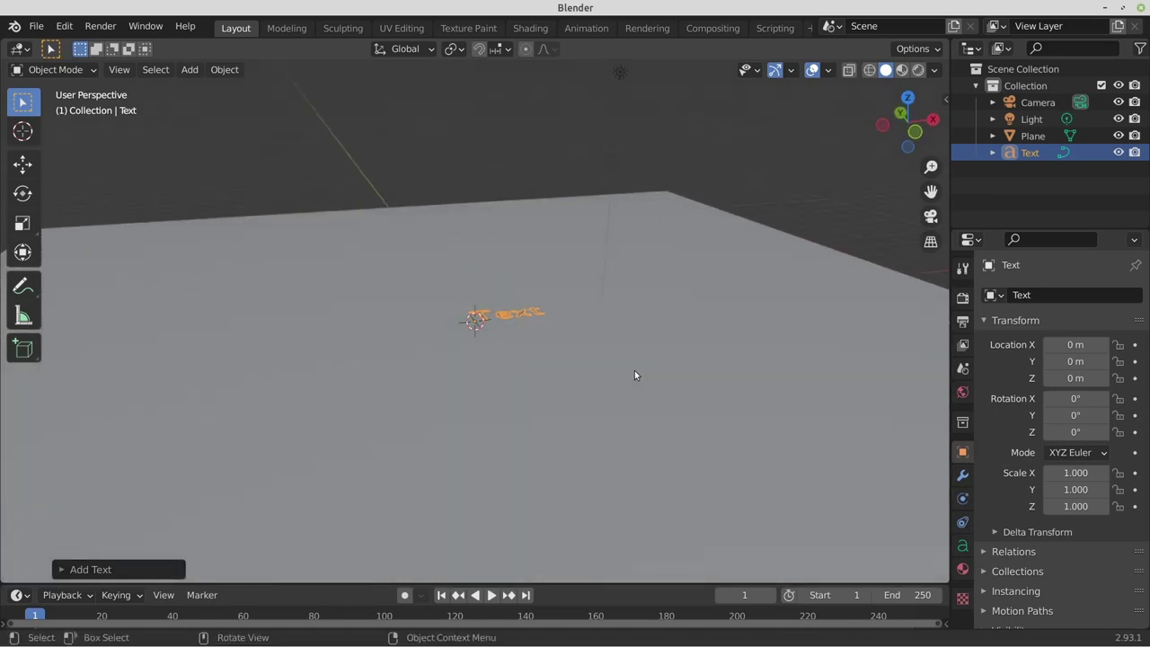
Step: Rotate the text 90° around the X axis so it stands upright
{"action": "key", "text": "r"}
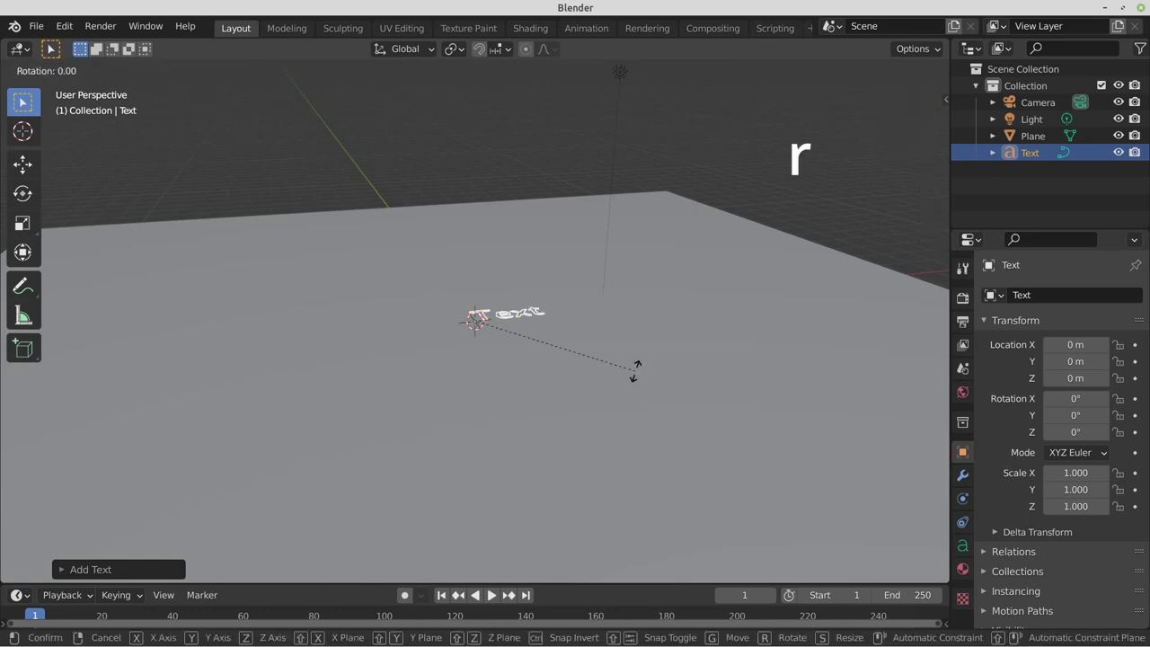
{"action": "key", "text": "x"}
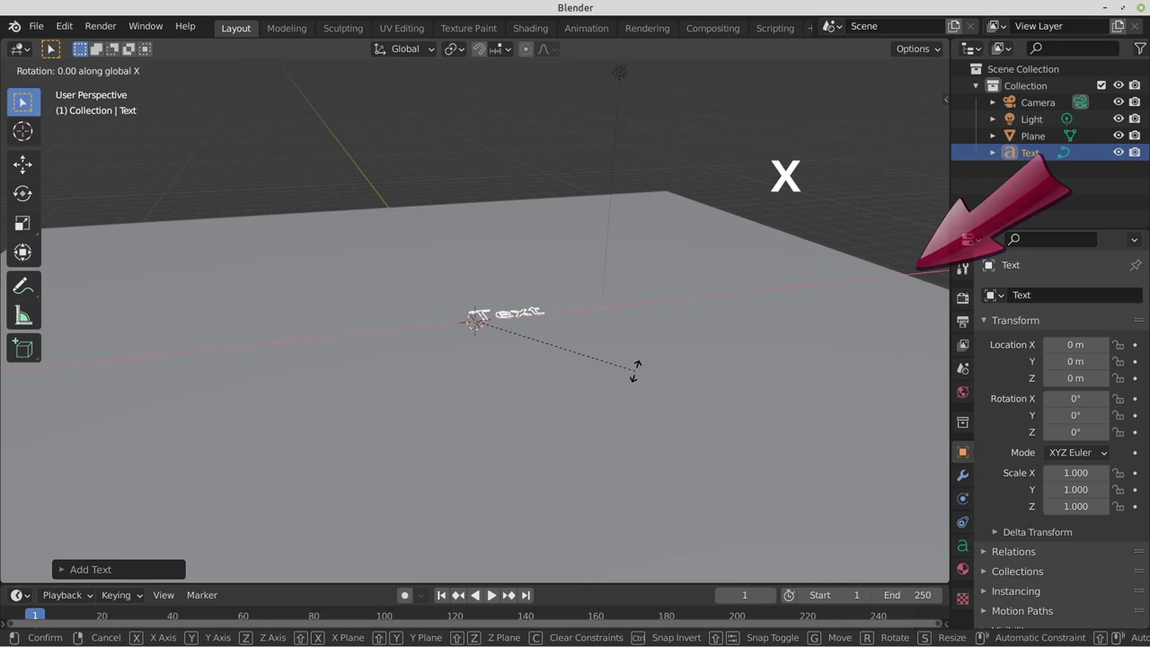
{"action": "key", "text": "9"}
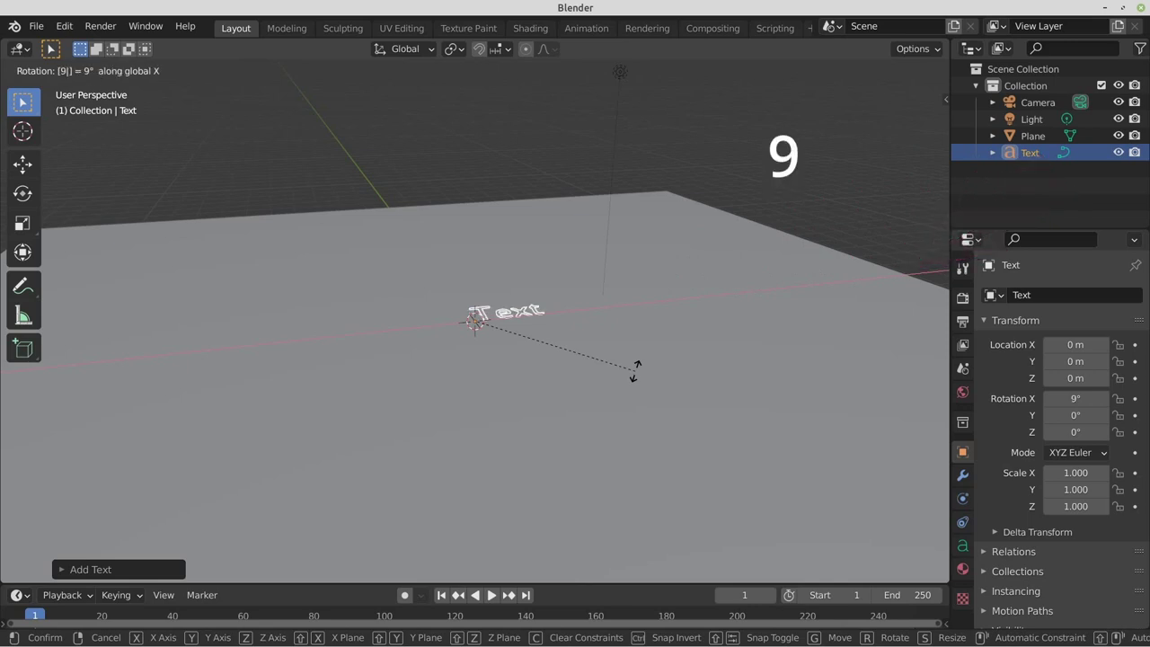
{"action": "key", "text": "0"}
{"action": "left_click", "coordinate": [484, 317]}
{"action": "scroll", "coordinate": [497, 315], "scroll_direction": "up", "scroll_amount": 2}
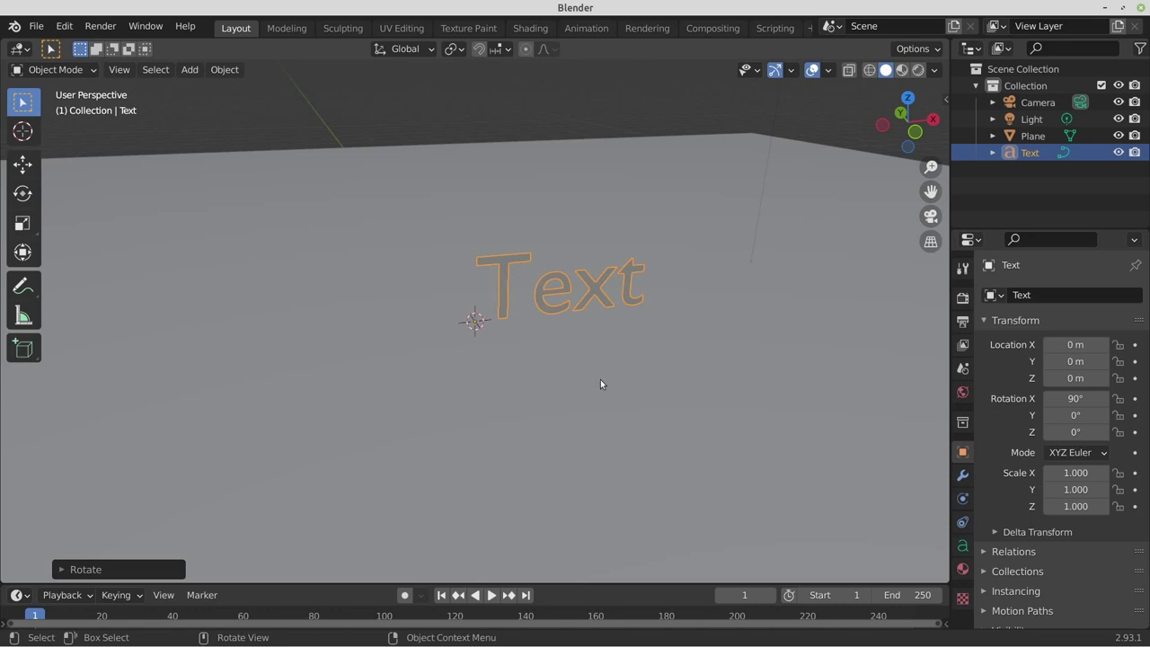
Step: In the text's Geometry settings, set the Extrude depth to 0.12 m
{"action": "middle_click_drag", "start_coordinate": [574, 358], "coordinate": [732, 344]}
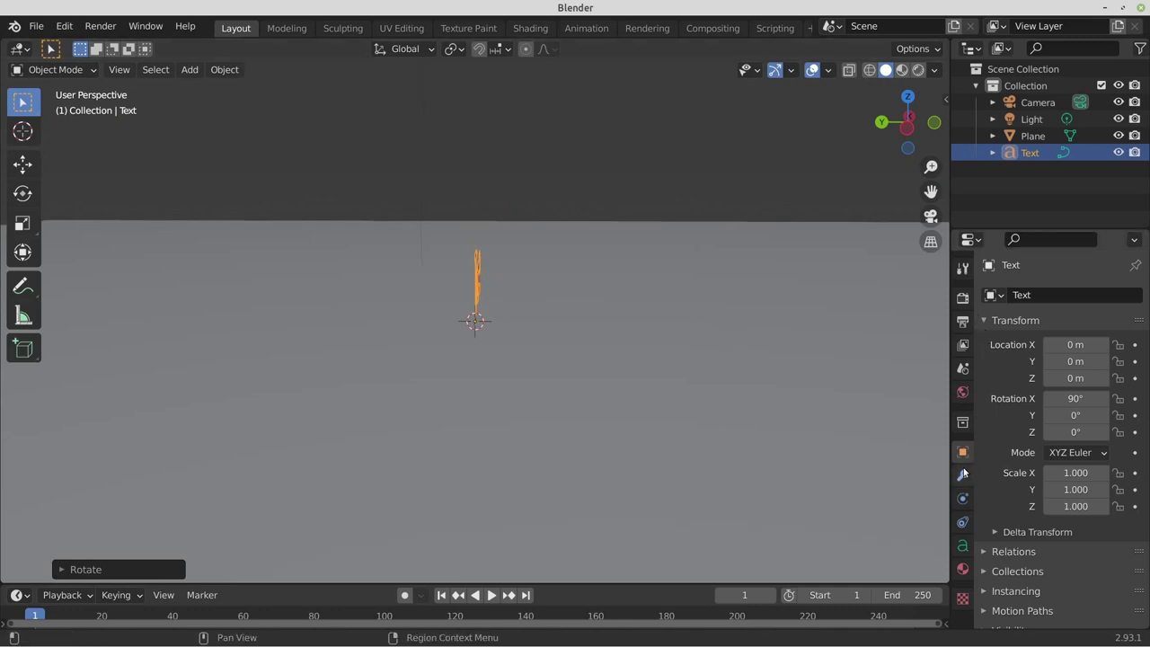
{"action": "left_click", "coordinate": [963, 548]}
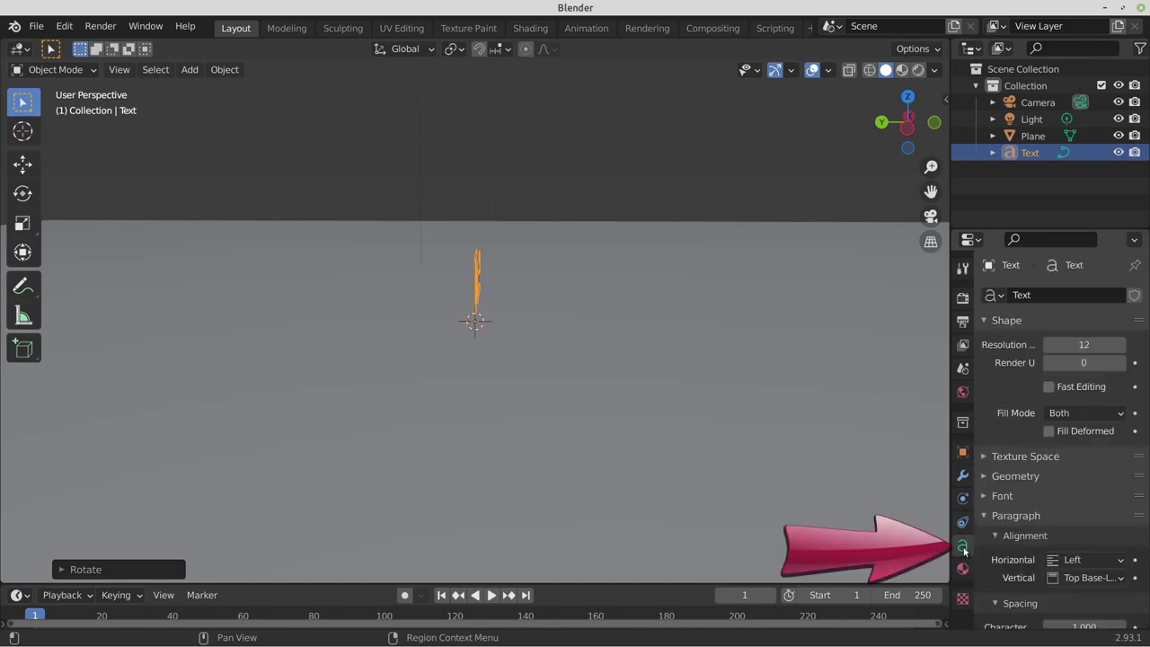
{"action": "left_click", "coordinate": [984, 320]}
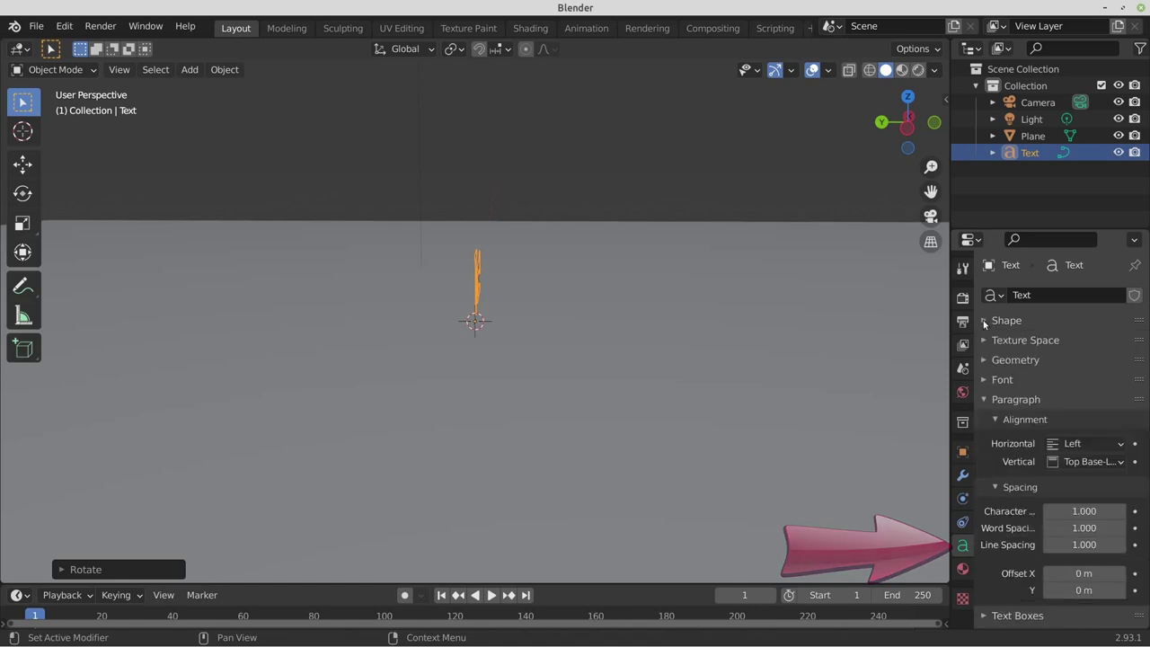
{"action": "left_click", "coordinate": [985, 399]}
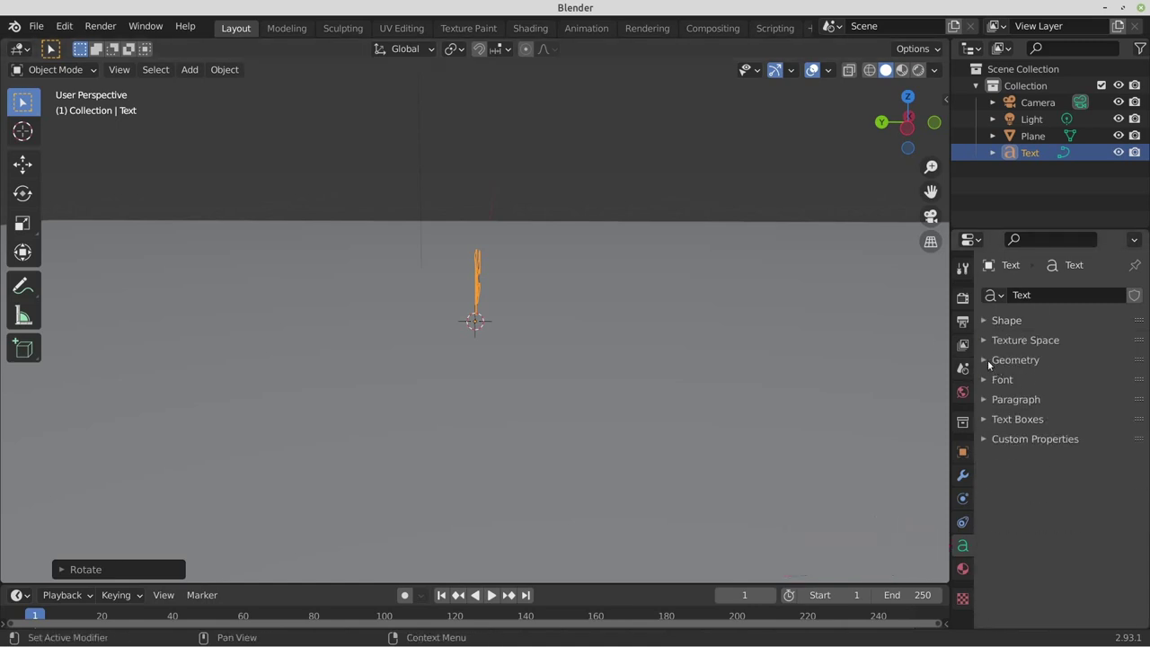
{"action": "left_click", "coordinate": [983, 360]}
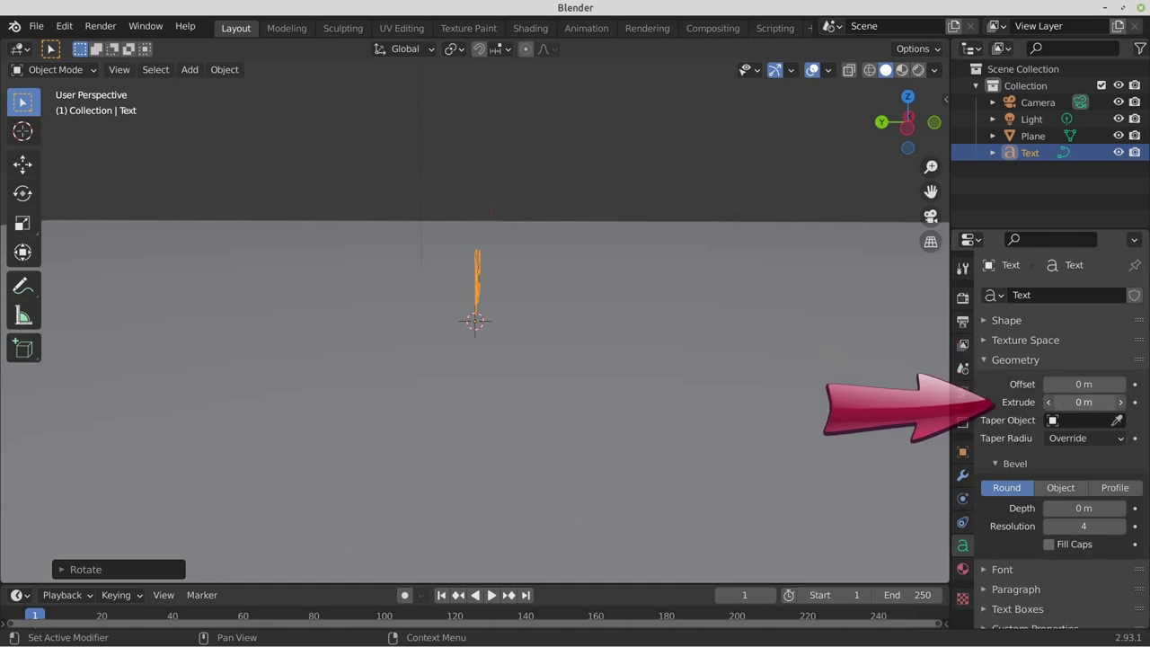
{"action": "left_click_drag", "start_coordinate": [1084, 401], "coordinate": [1104, 402]}
{"action": "mouse_move", "coordinate": [534, 322]}
{"action": "middle_mouse_down"}
{"action": "mouse_move", "coordinate": [385, 324]}
{"action": "mouse_move", "coordinate": [383, 310]}
{"action": "middle_mouse_up"}
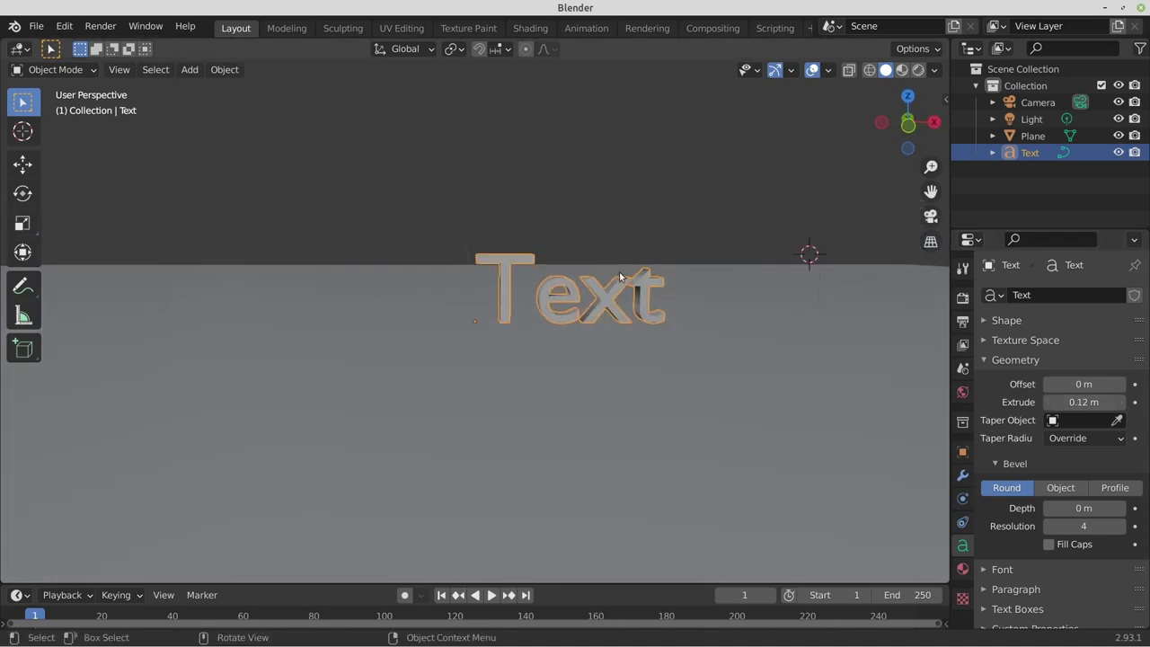
Step: In Edit Mode, replace the default wording with 'Hallo' and return to Object Mode
{"action": "key", "text": "Tab"}
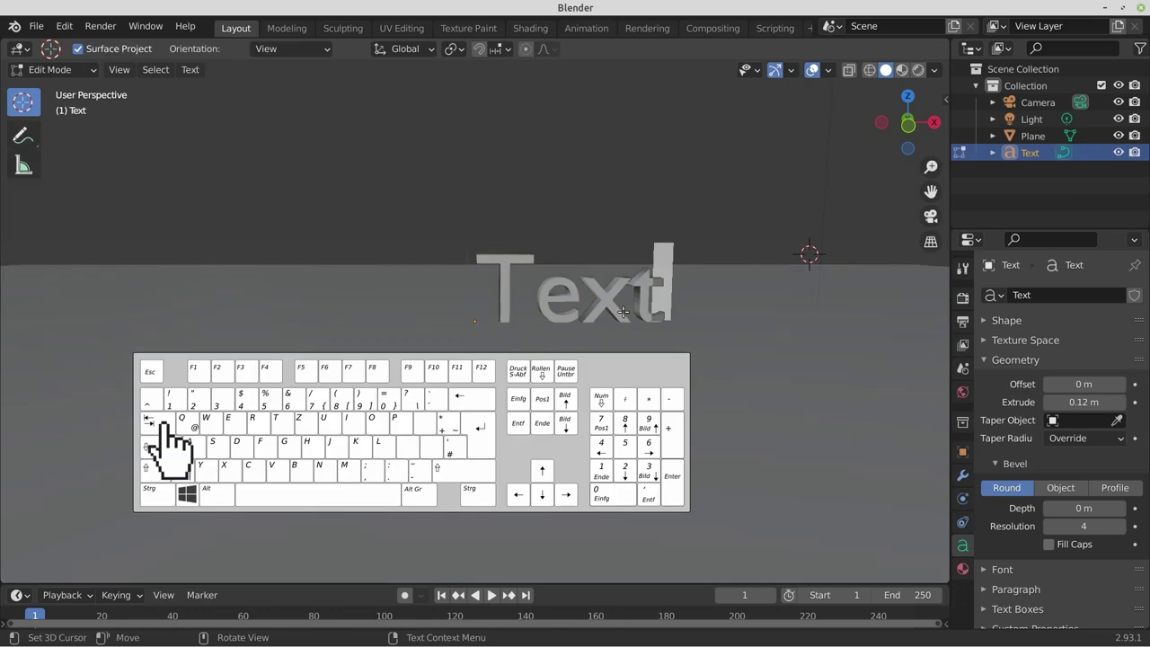
{"action": "key", "text": "BackSpace"}
{"action": "key", "text": "BackSpace"}
{"action": "key", "text": "BackSpace"}
{"action": "key", "text": "BackSpace"}
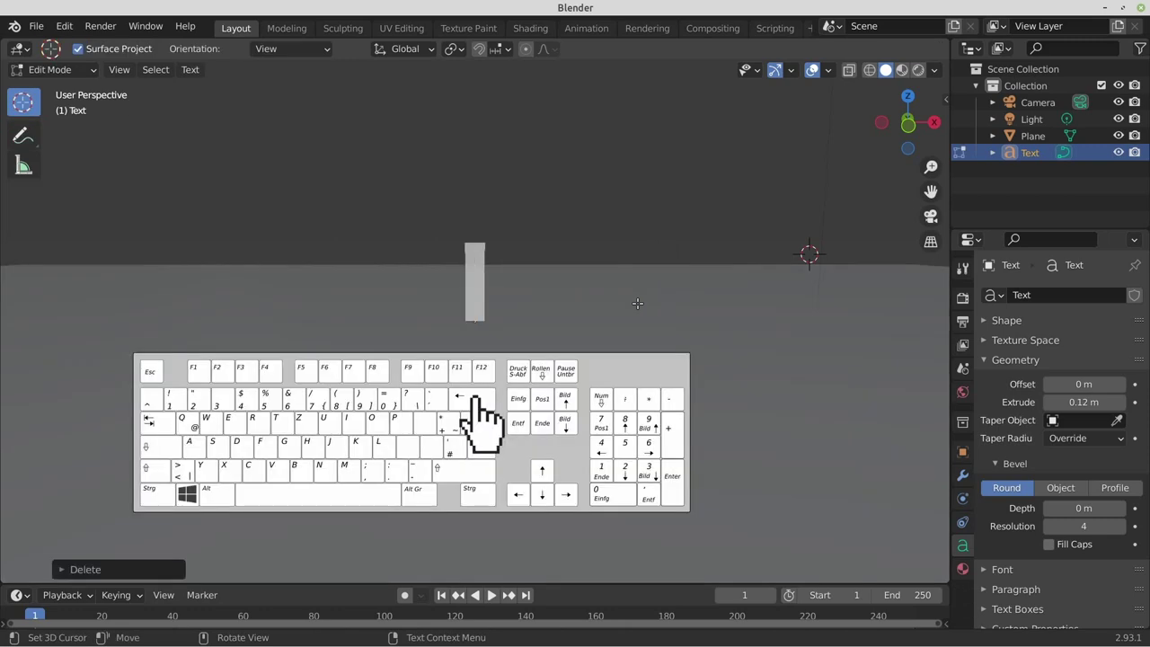
{"action": "type", "text": "Ha"}
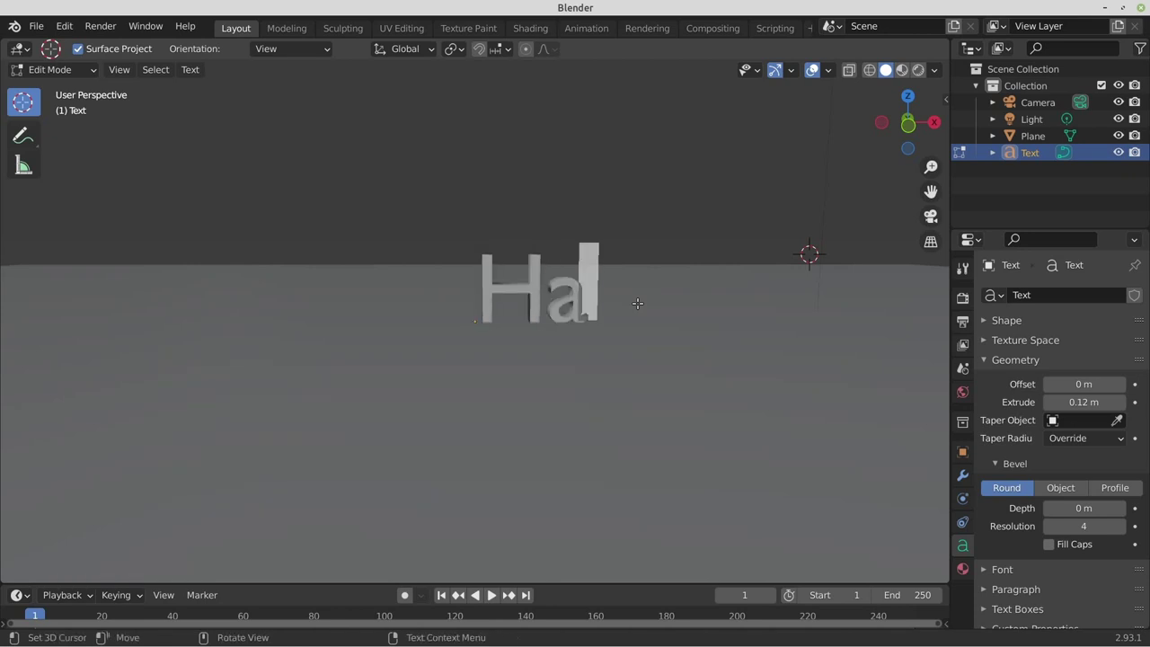
{"action": "type", "text": "llo"}
{"action": "key", "text": "Tab"}
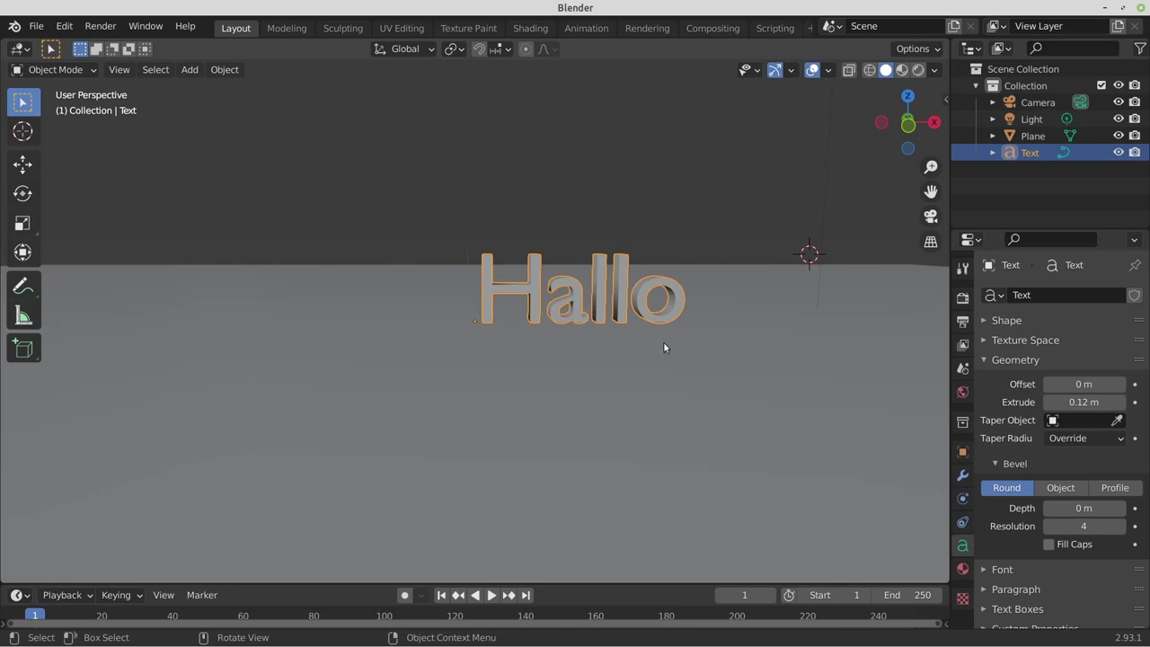
Step: Convert the text to a mesh and set its origin to the geometry
{"action": "right_click", "coordinate": [537, 288]}
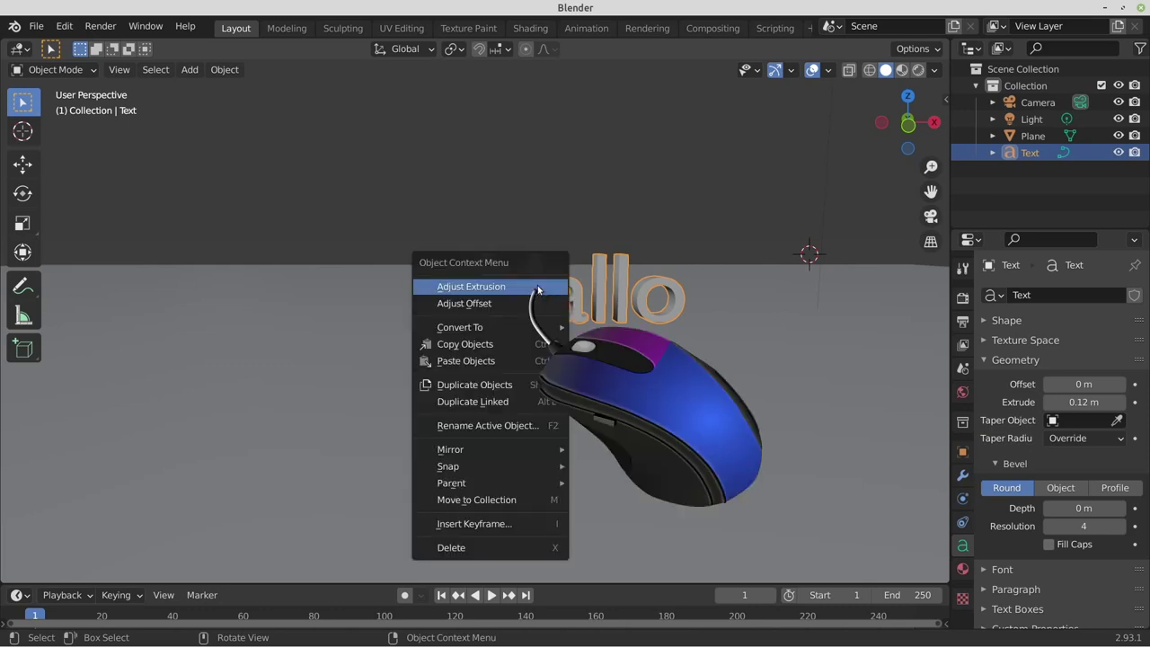
{"action": "mouse_move", "coordinate": [460, 327]}
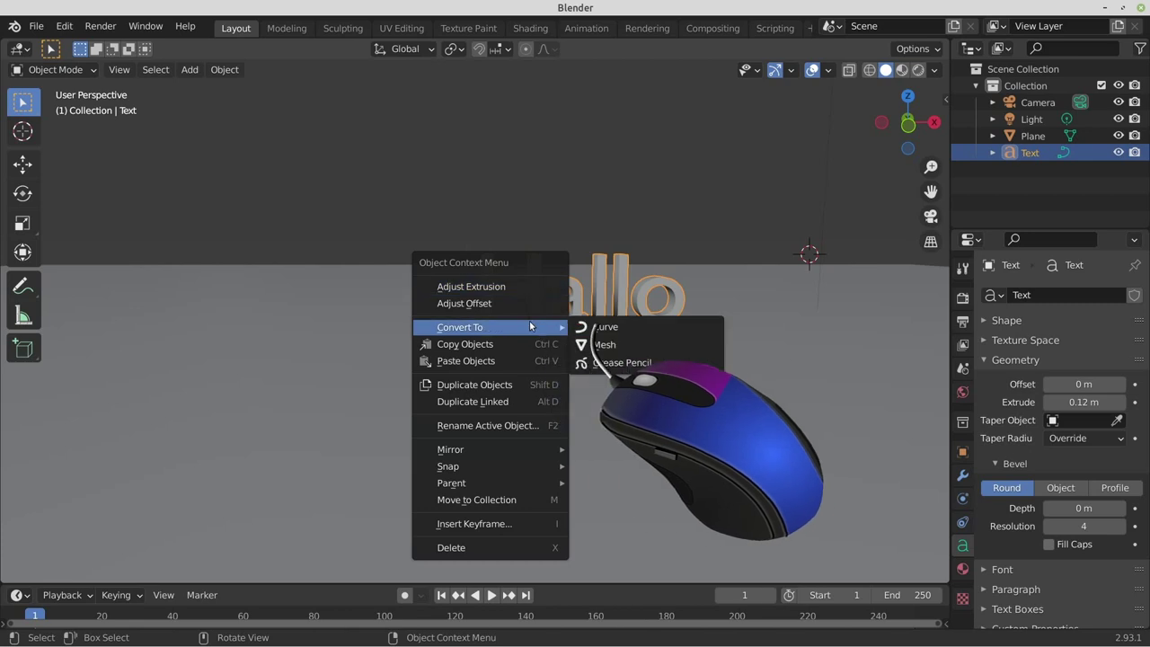
{"action": "left_click", "coordinate": [604, 347]}
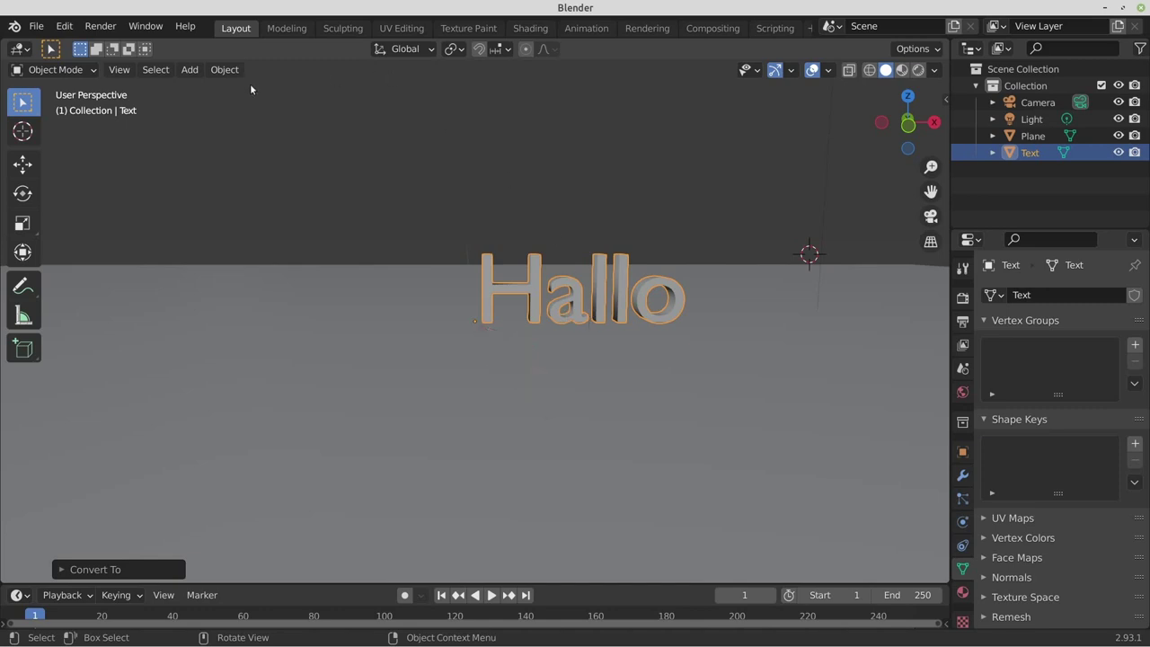
{"action": "left_click", "coordinate": [229, 71]}
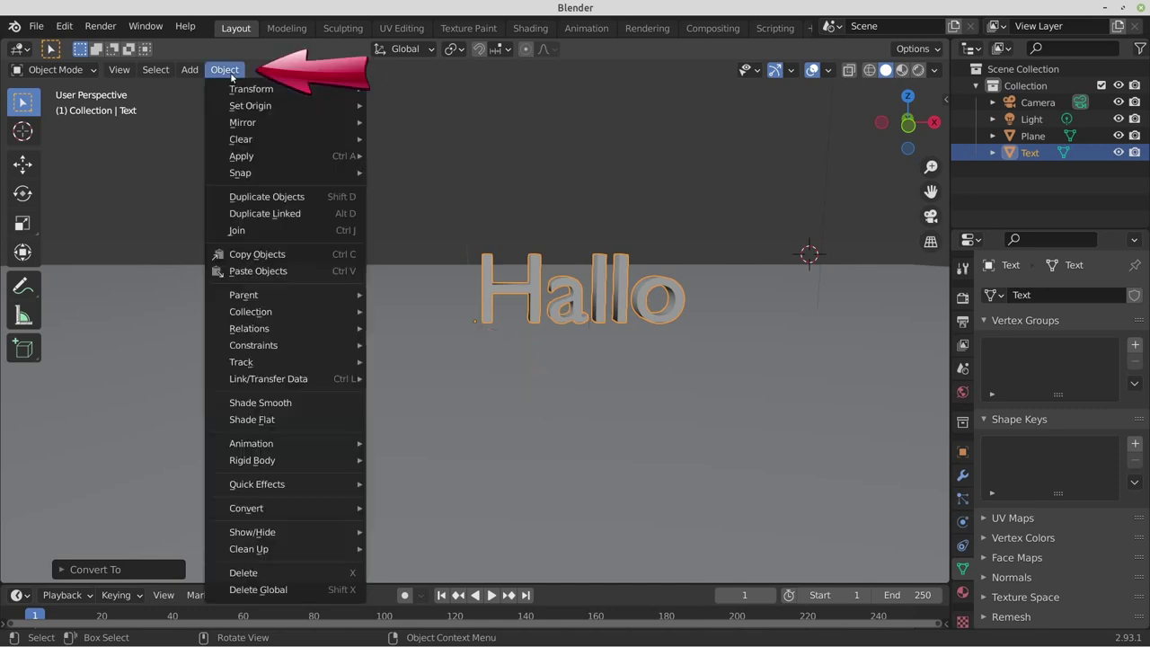
{"action": "mouse_move", "coordinate": [251, 105]}
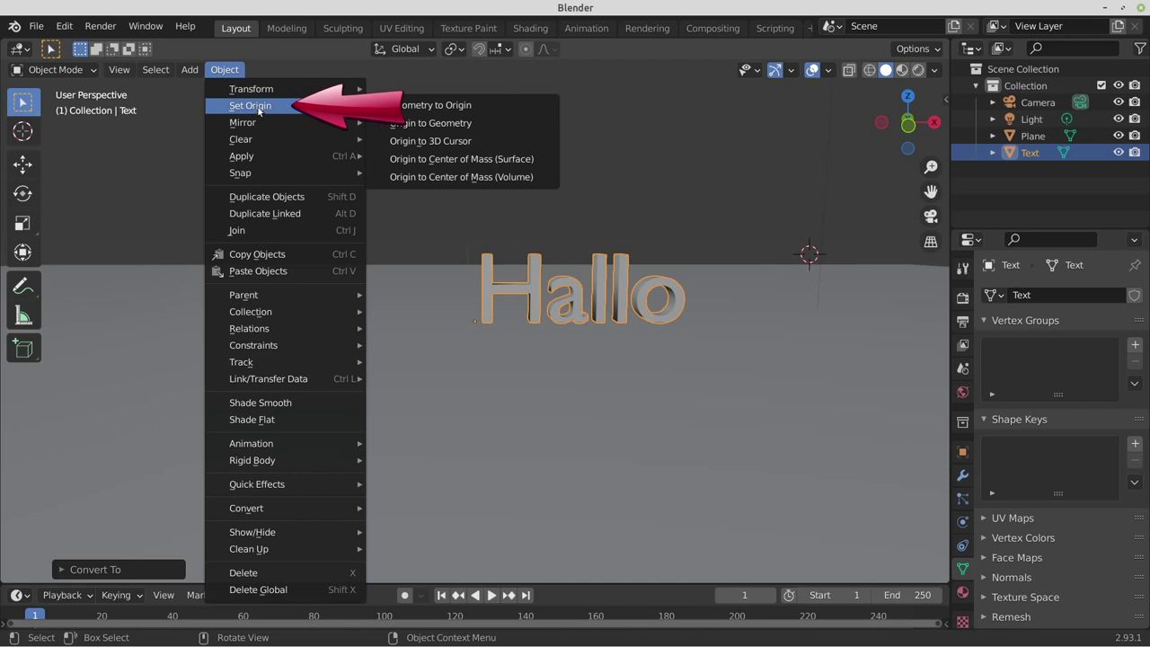
{"action": "left_click", "coordinate": [432, 126]}
Step: Move the Hallo mesh to the left along the X axis
{"action": "middle_click_drag", "start_coordinate": [431, 129], "coordinate": [632, 309]}
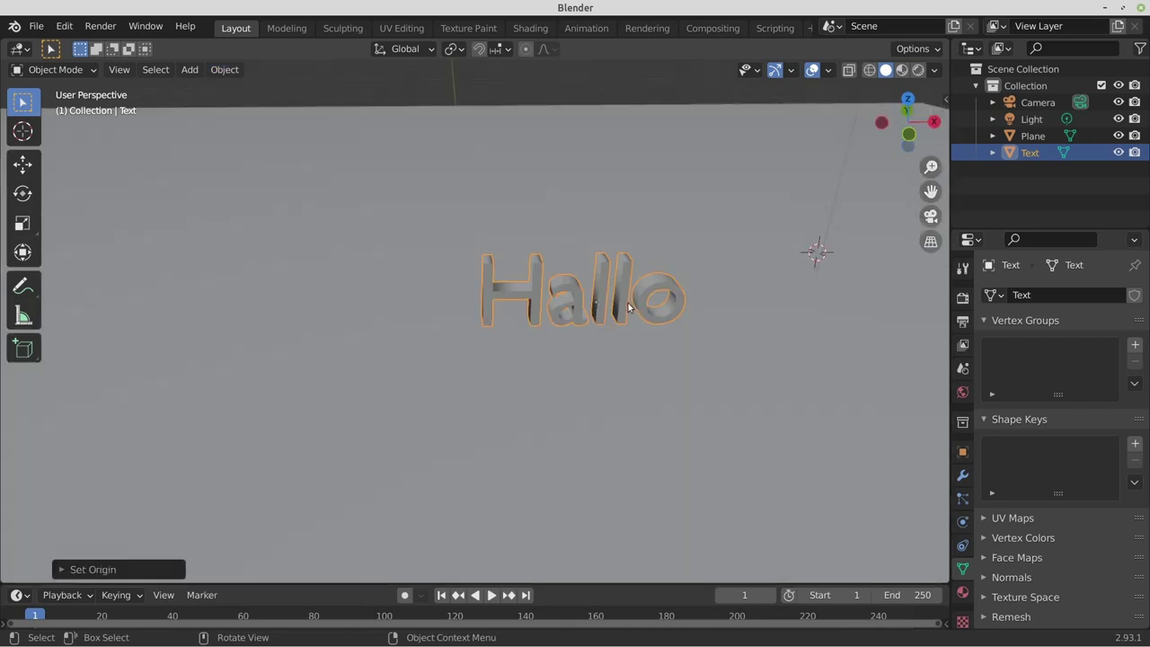
{"action": "key", "text": "g"}
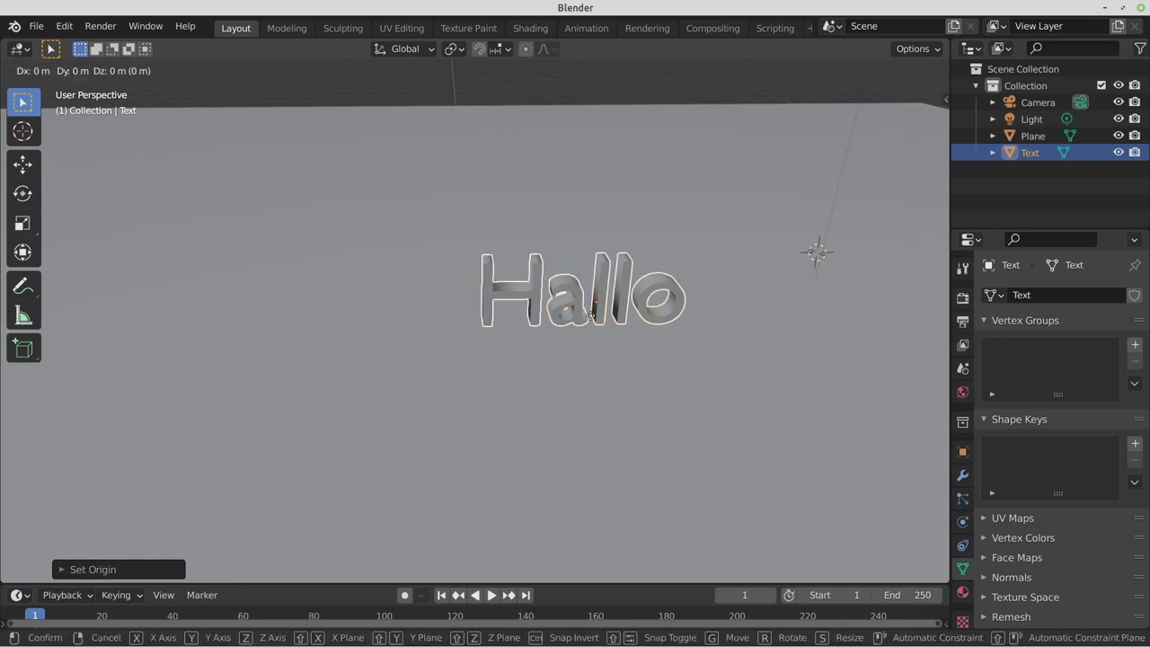
{"action": "key", "text": "x"}
{"action": "left_click", "coordinate": [494, 315]}
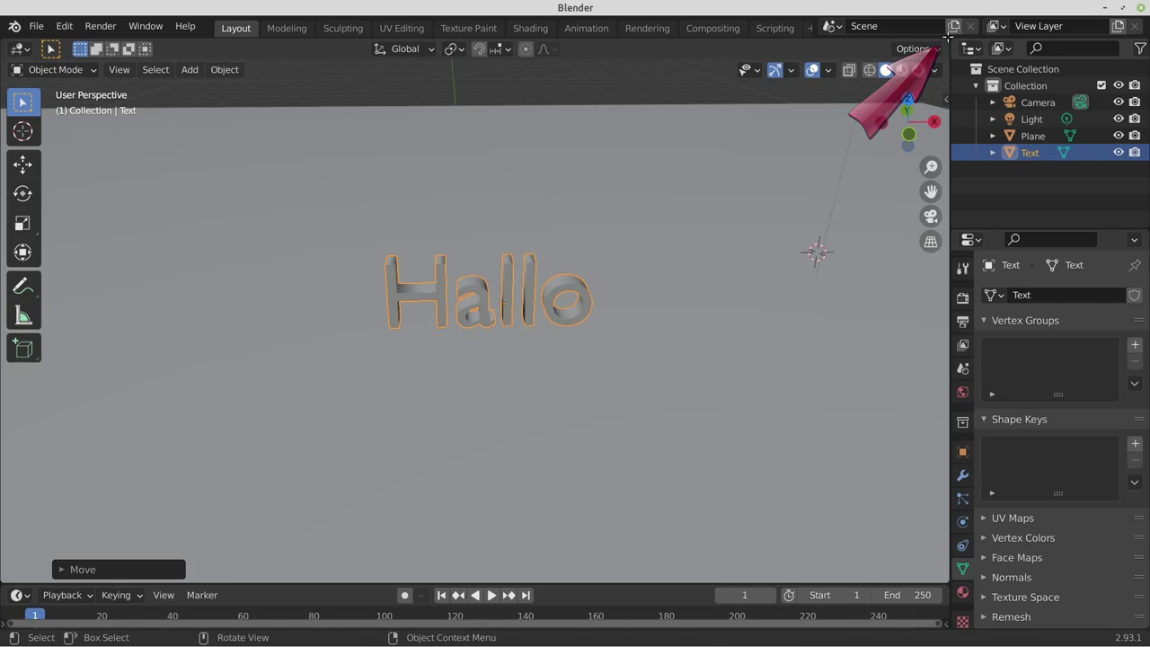
Step: Split the 3D view into two stacked views, showing the camera view on top
{"action": "left_click_drag", "start_coordinate": [948, 53], "coordinate": [935, 241]}
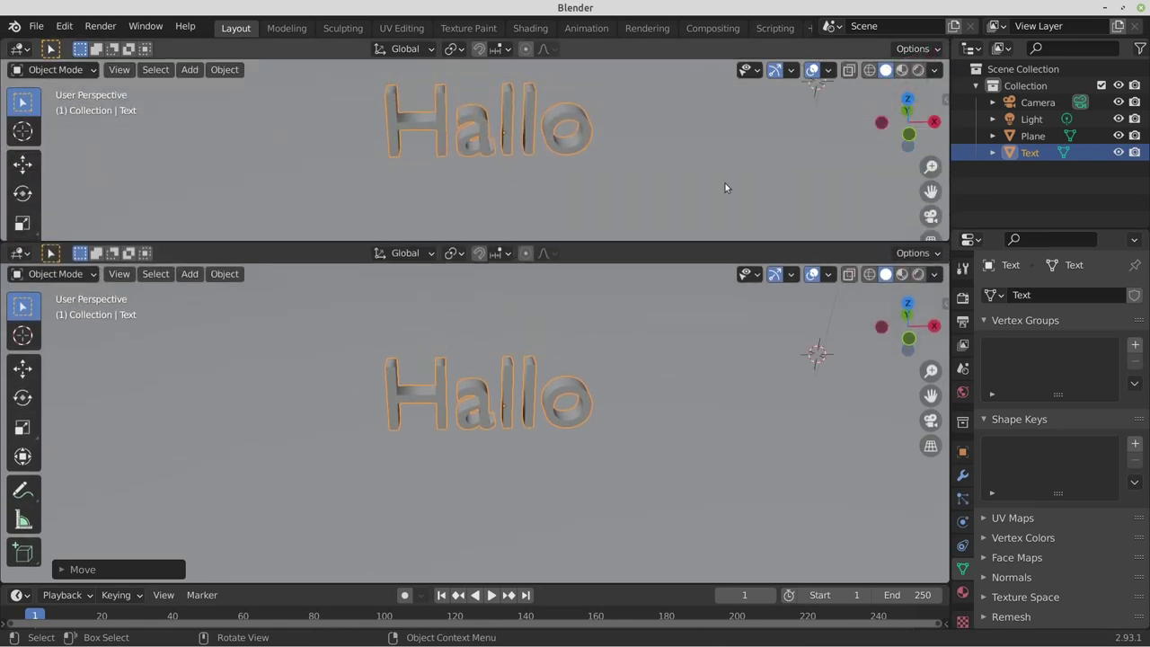
{"action": "key", "text": "KP_0"}
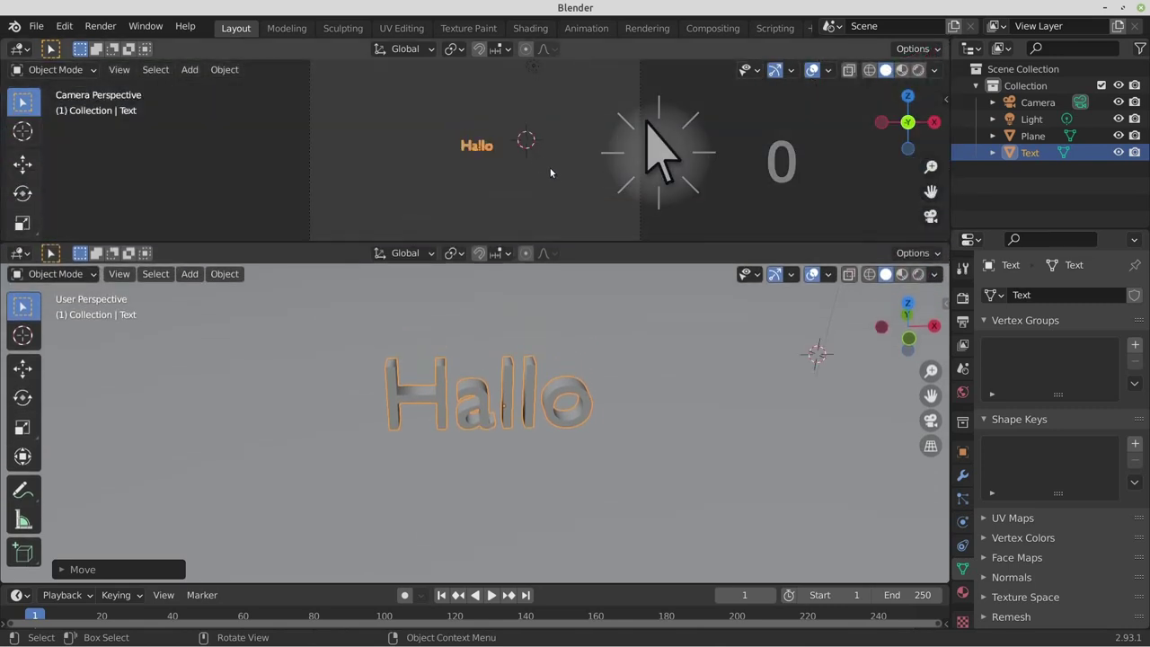
{"action": "scroll", "coordinate": [555, 175], "scroll_direction": "down", "scroll_amount": 2}
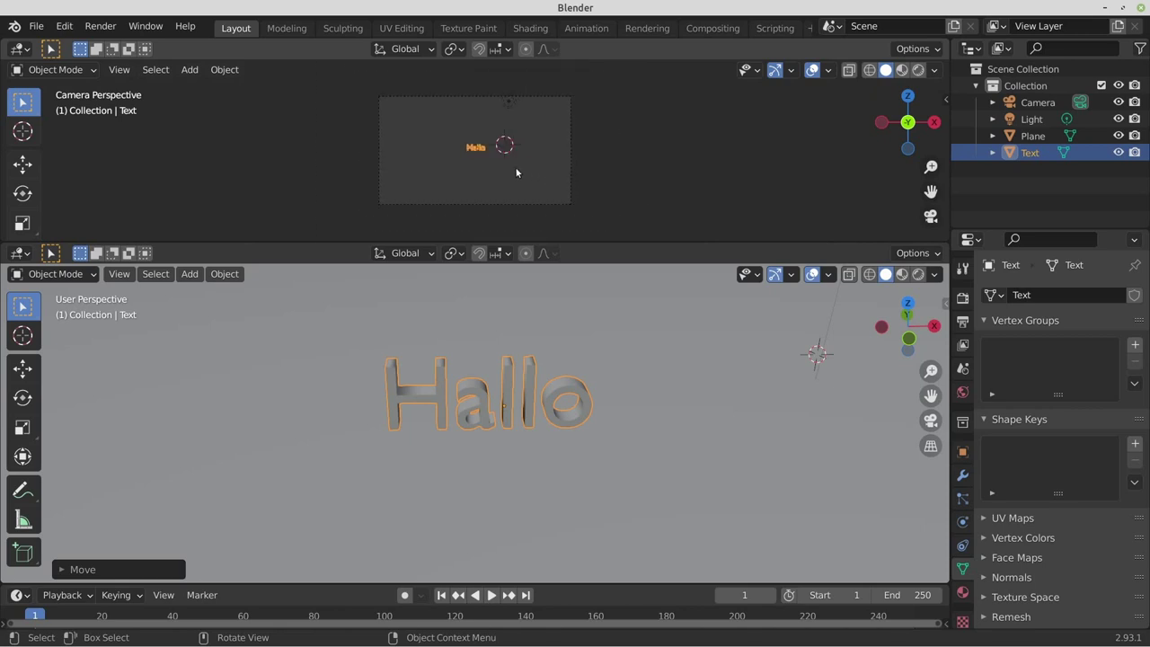
{"action": "scroll", "coordinate": [648, 368], "scroll_direction": "down", "scroll_amount": 8}
{"action": "mouse_move", "coordinate": [680, 378]}
{"action": "middle_mouse_down"}
{"action": "mouse_move", "coordinate": [717, 375]}
{"action": "mouse_move", "coordinate": [765, 406]}
{"action": "middle_mouse_up"}
{"action": "scroll", "coordinate": [764, 406], "scroll_direction": "down", "scroll_amount": 4}
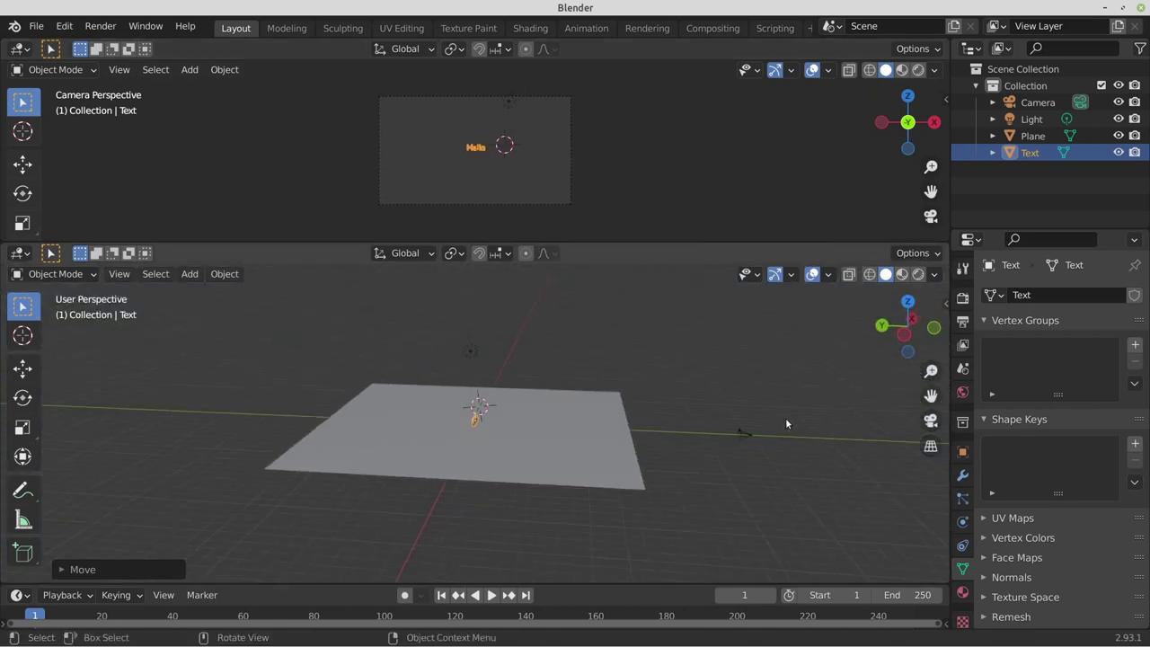
Step: Move the camera along Y and raise it along Z
{"action": "left_click", "coordinate": [746, 437]}
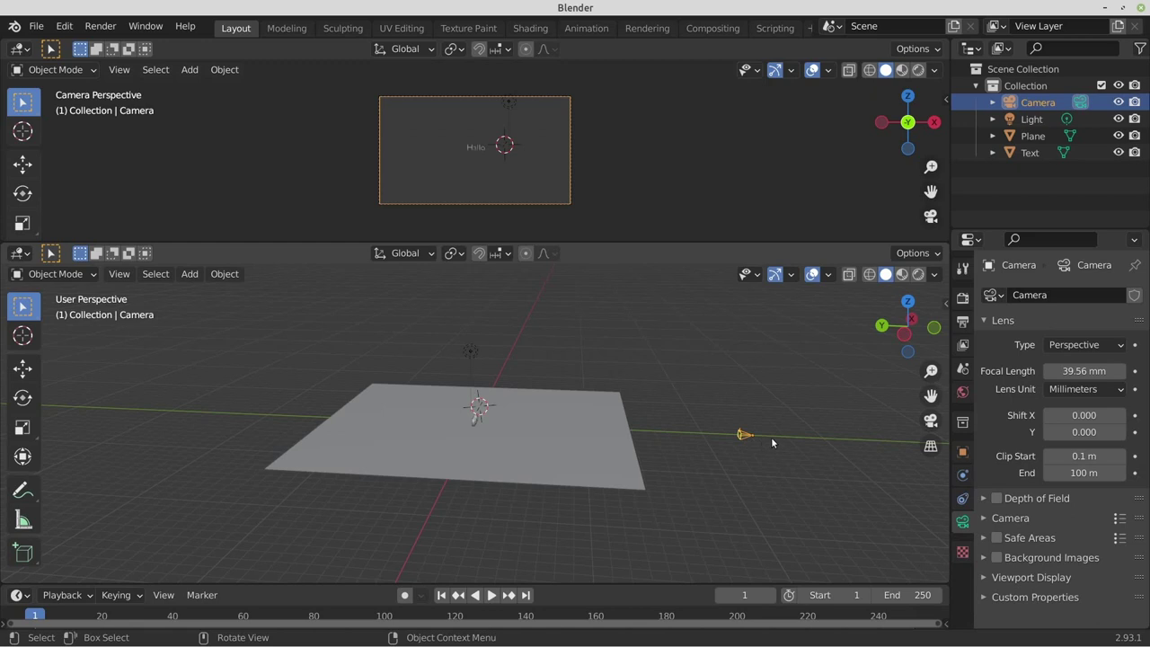
{"action": "key", "text": "g"}
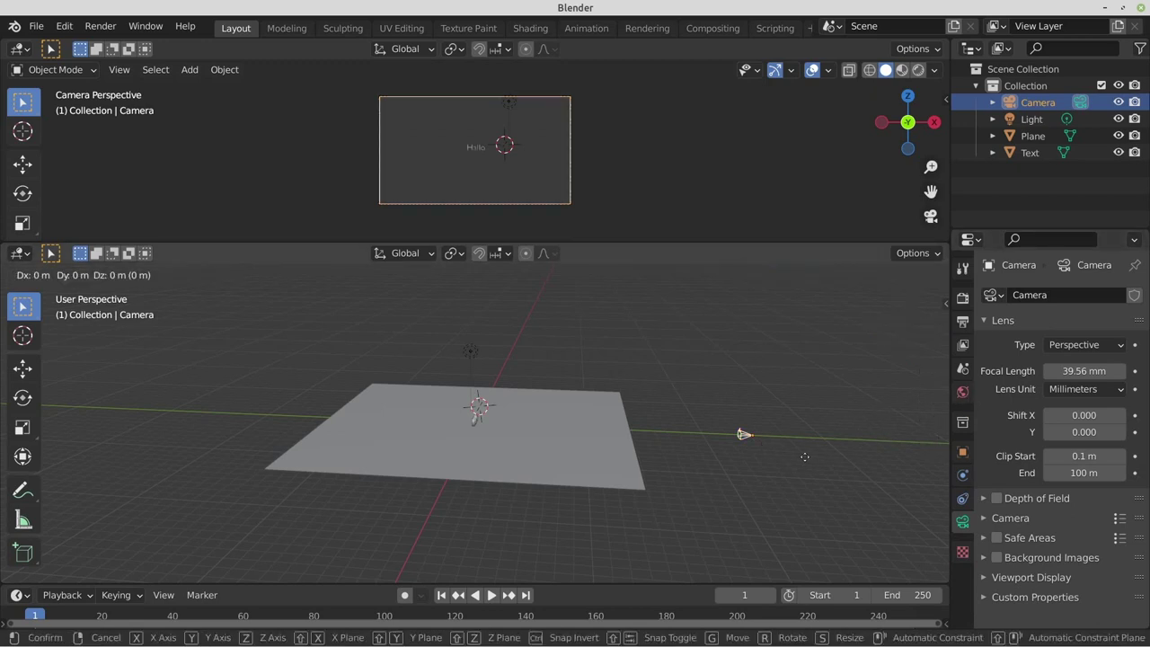
{"action": "key", "text": "y"}
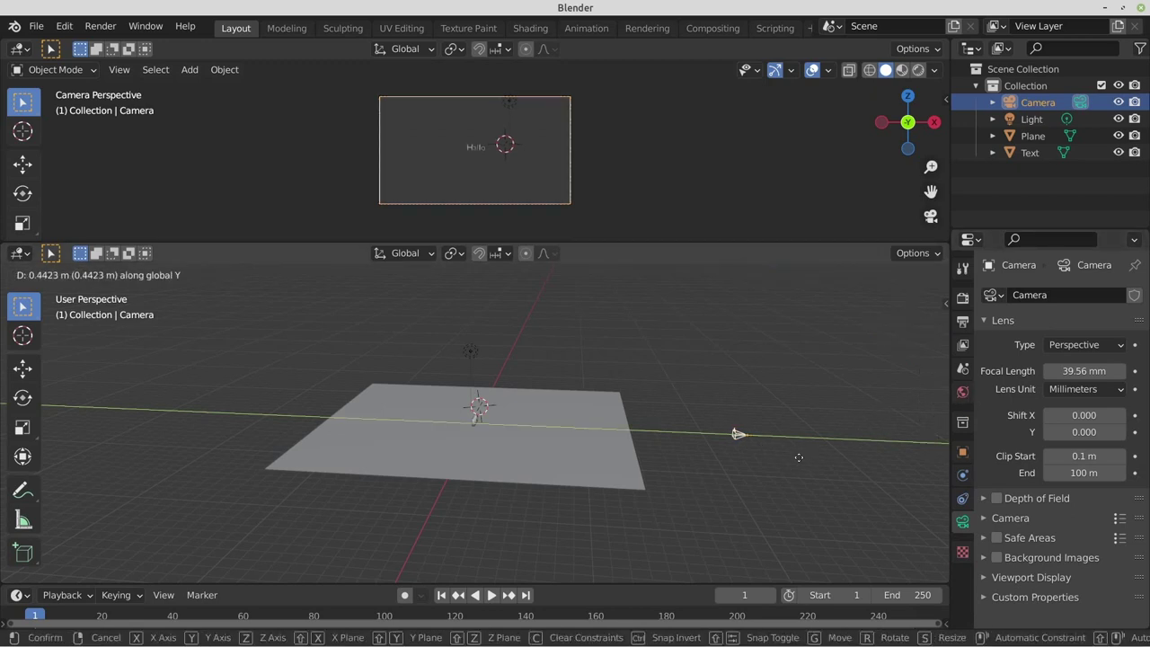
{"action": "left_click", "coordinate": [582, 446]}
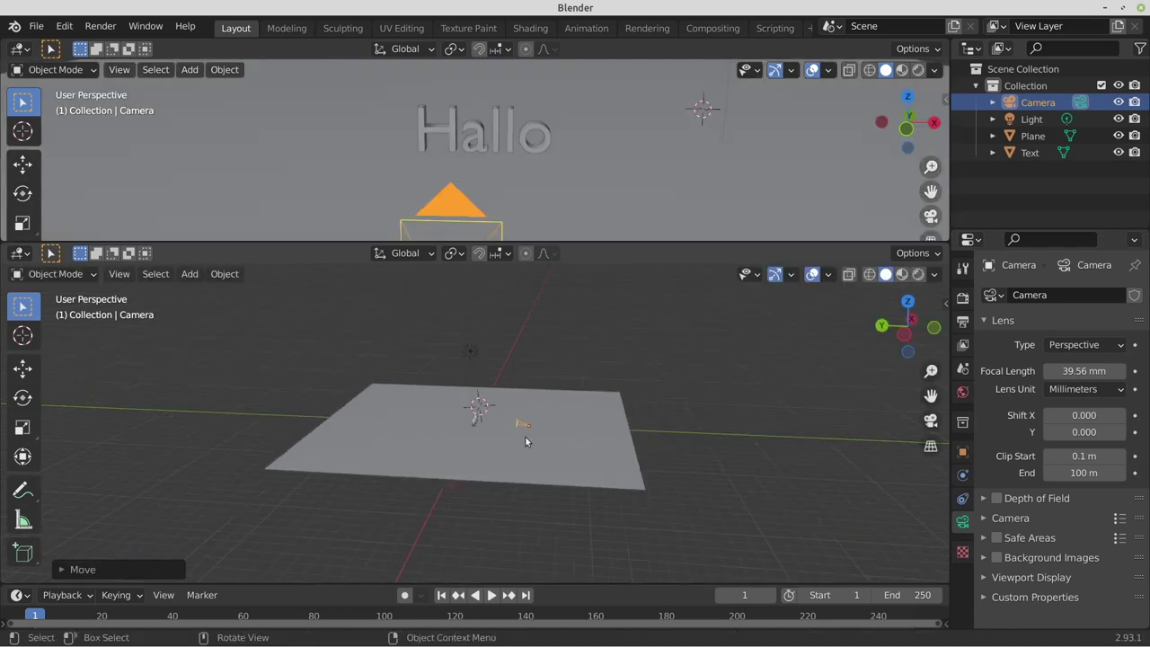
{"action": "left_click", "coordinate": [526, 424]}
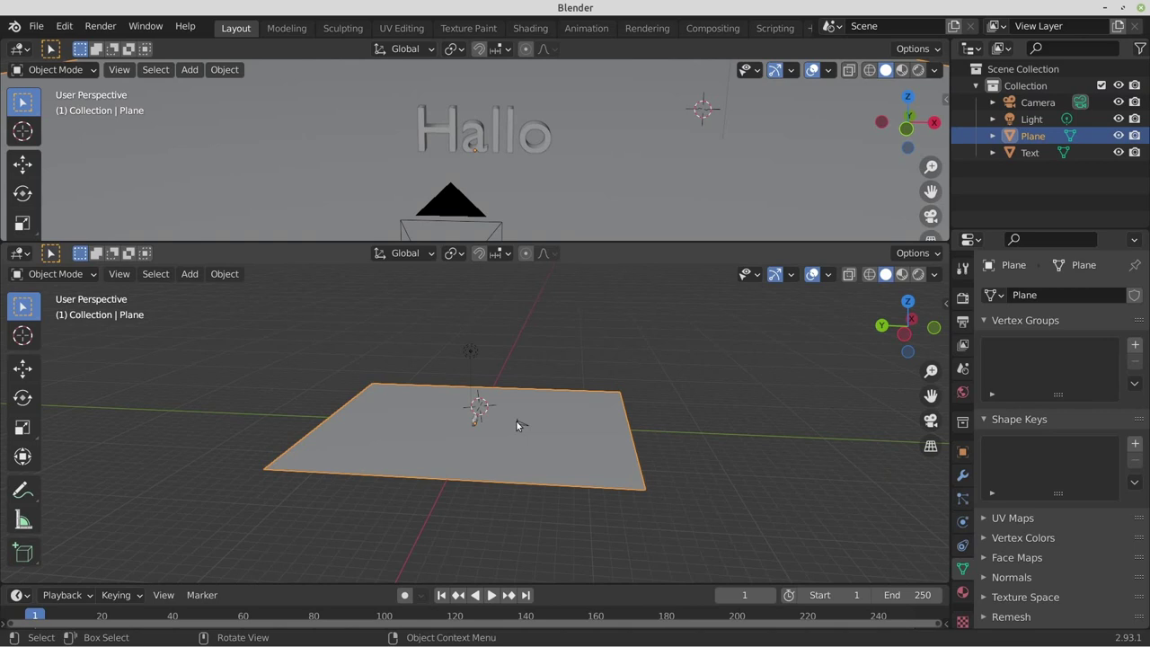
{"action": "left_click", "coordinate": [517, 422]}
{"action": "key", "text": "g"}
{"action": "key", "text": "z"}
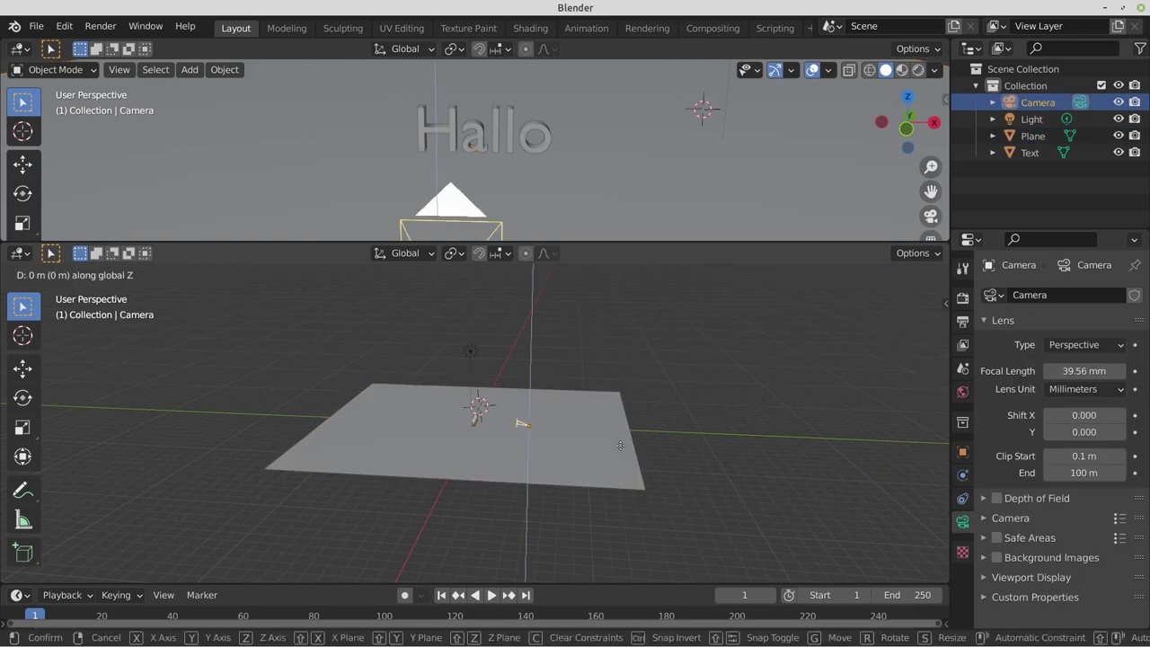
{"action": "left_click", "coordinate": [621, 435]}
{"action": "key", "text": "KP_0"}
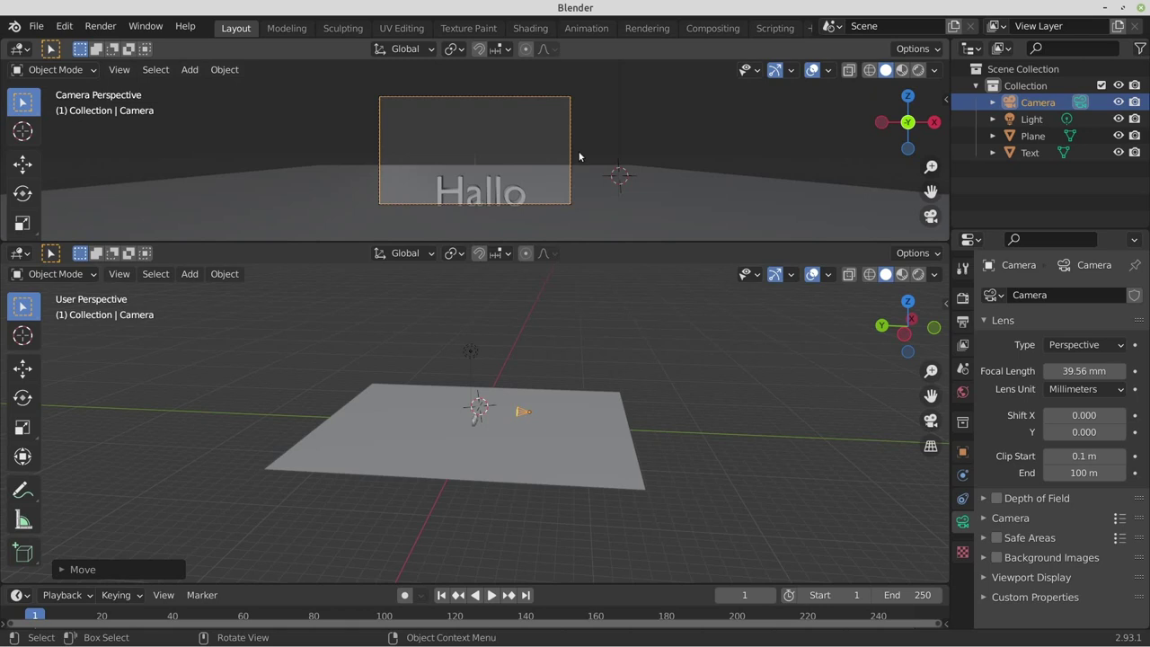
Step: From a side view, lower the camera slightly, tilt it, and readjust its height
{"action": "key", "text": "g"}
{"action": "key", "text": "z"}
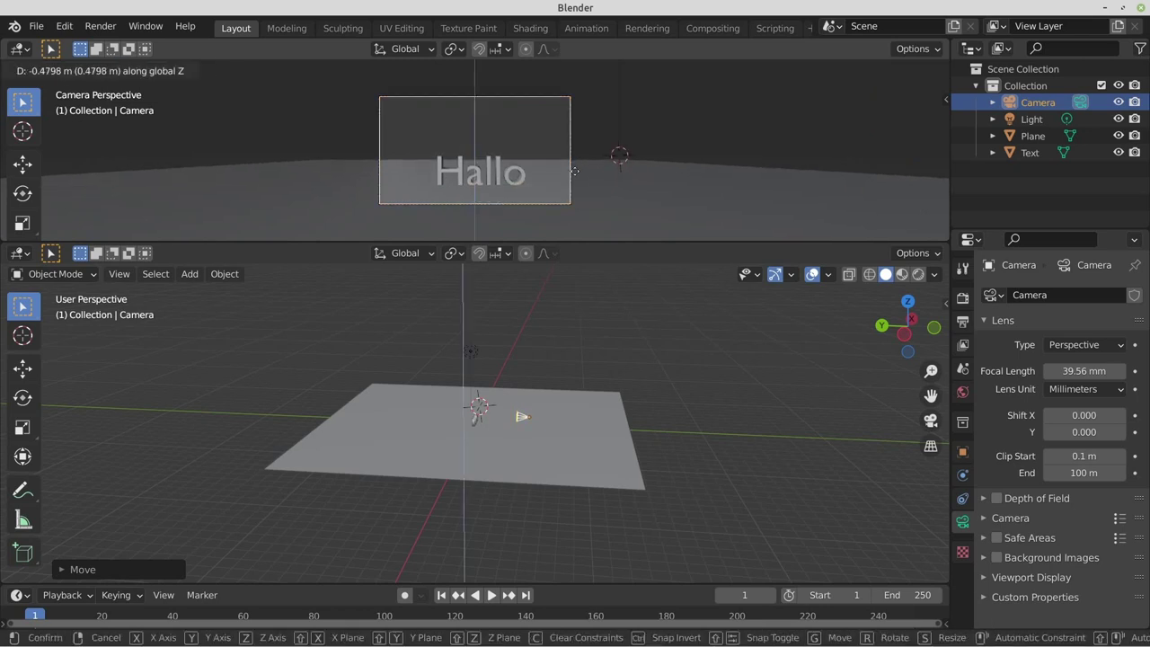
{"action": "left_click", "coordinate": [570, 390]}
{"action": "middle_click_drag", "start_coordinate": [570, 390], "coordinate": [607, 386]}
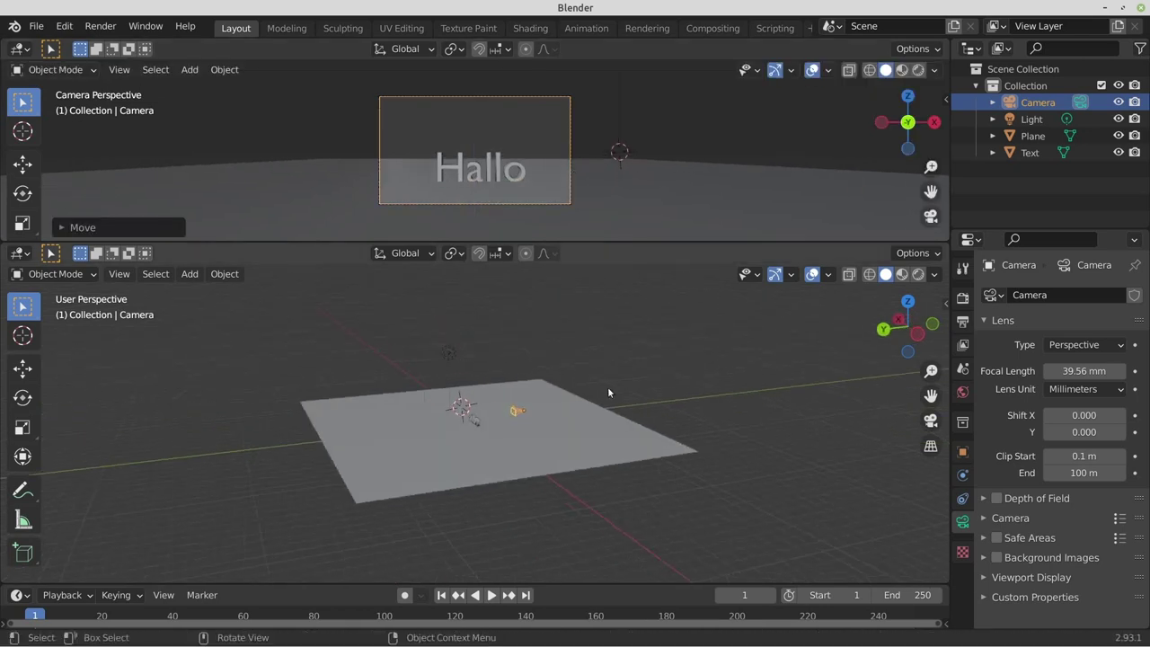
{"action": "scroll", "coordinate": [566, 407], "scroll_direction": "up", "scroll_amount": 2}
{"action": "scroll", "coordinate": [590, 399], "scroll_direction": "up", "scroll_amount": 3}
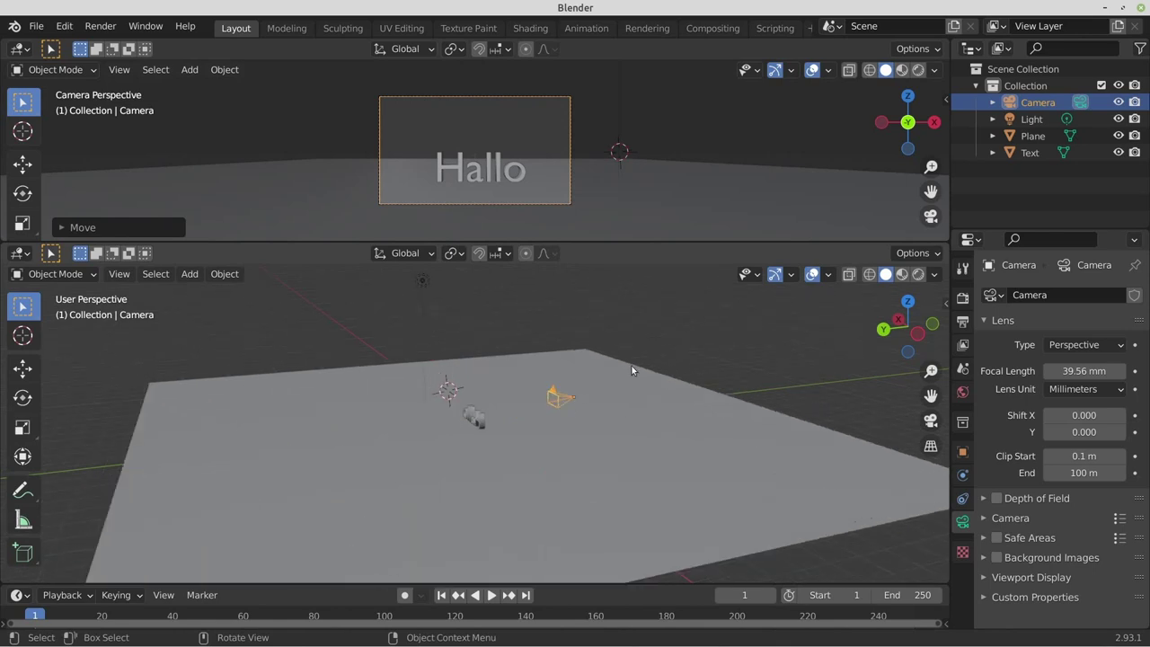
{"action": "key", "text": "KP_3"}
{"action": "key", "text": "r"}
{"action": "left_click", "coordinate": [383, 405]}
{"action": "key", "text": "g"}
{"action": "key", "text": "z"}
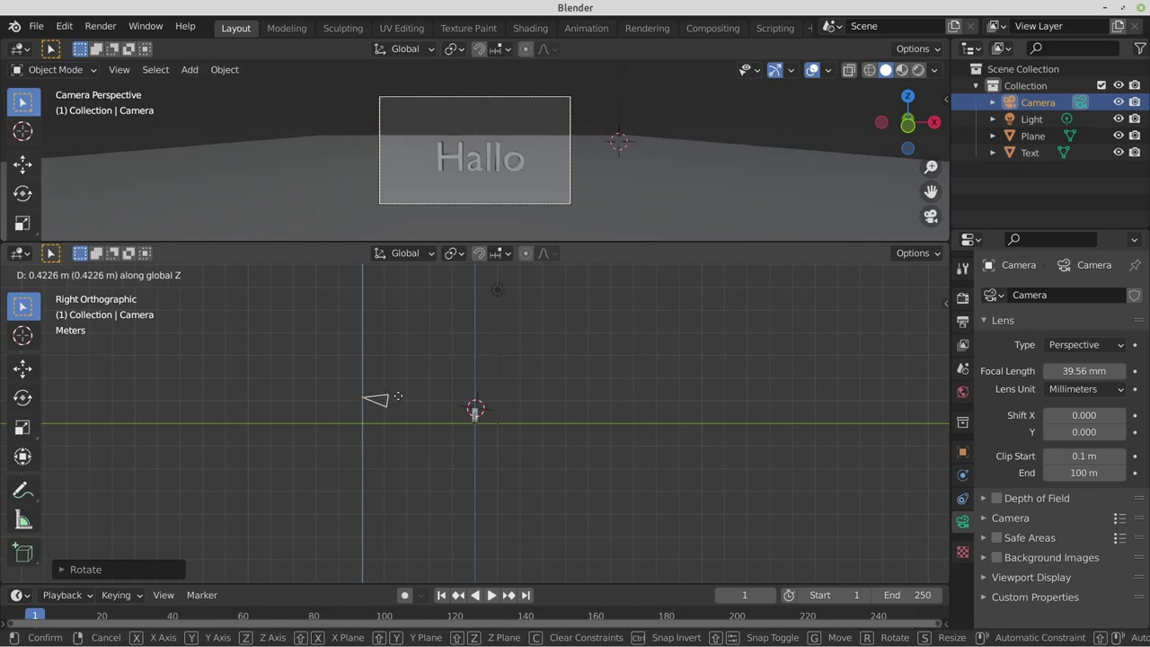
{"action": "left_click", "coordinate": [397, 396]}
{"action": "middle_click_drag", "start_coordinate": [396, 395], "coordinate": [485, 384]}
Step: From a top view, turn the camera toward Hallo and shift it along X
{"action": "key", "text": "KP_7"}
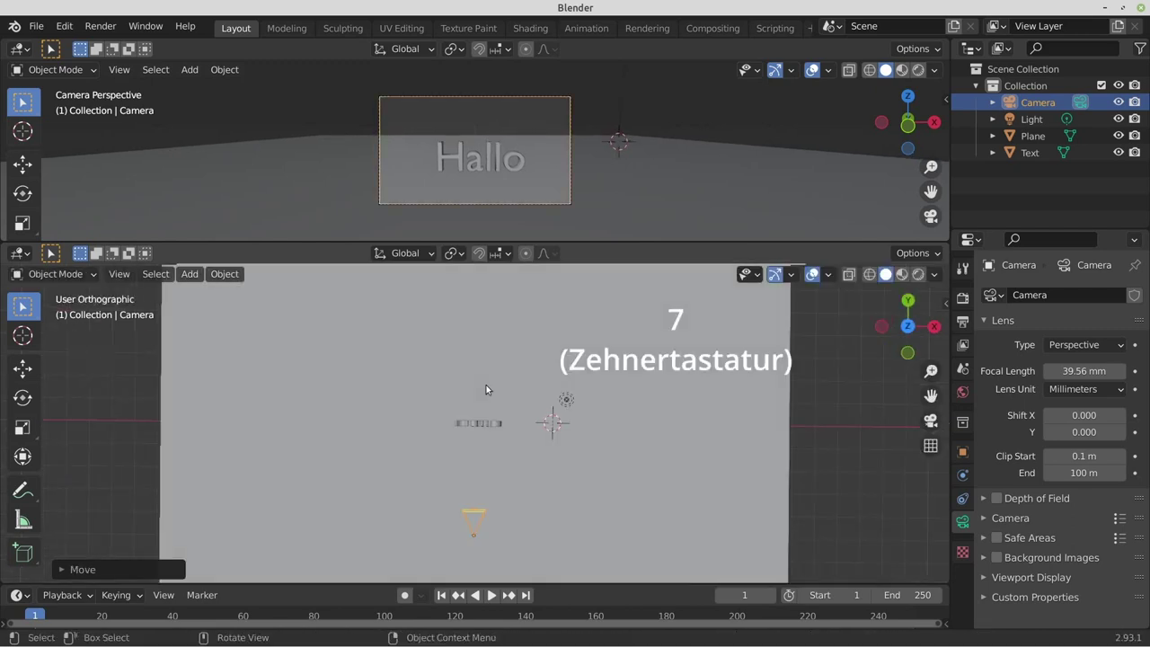
{"action": "key", "text": "r"}
{"action": "left_click", "coordinate": [528, 517]}
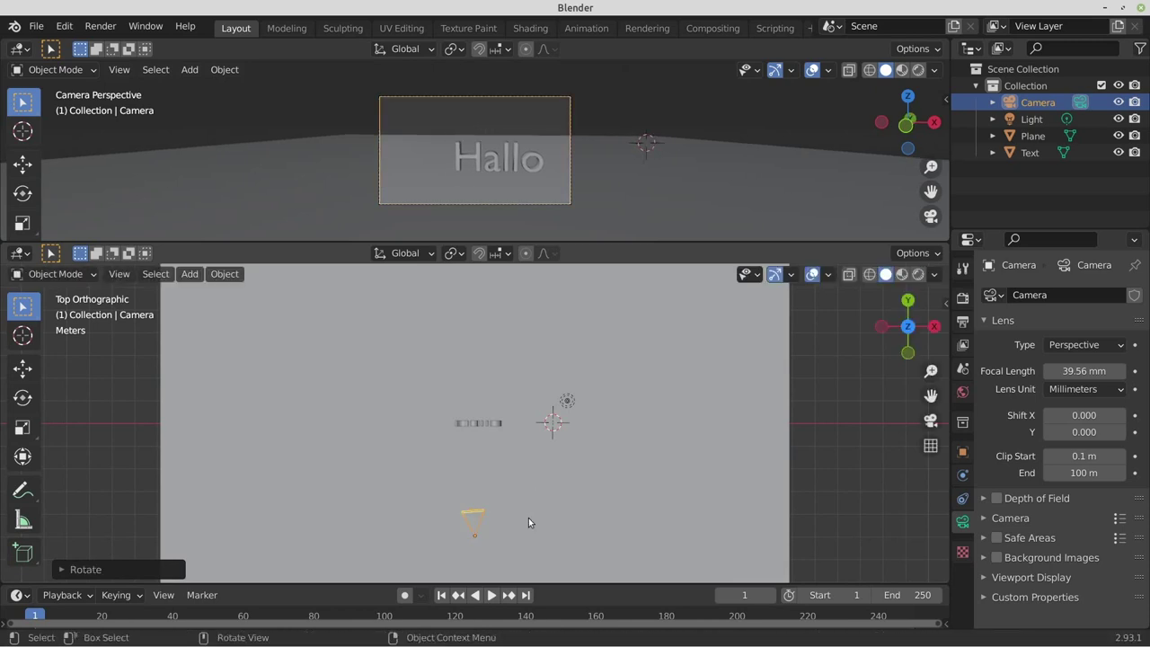
{"action": "key", "text": "g"}
{"action": "key", "text": "x"}
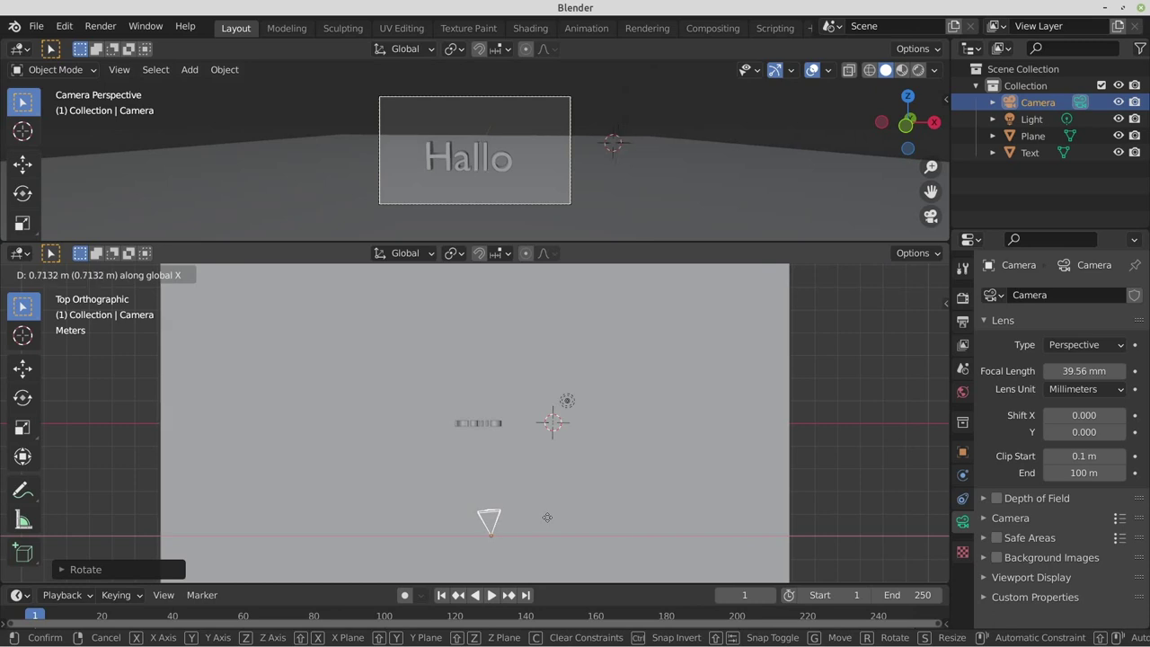
{"action": "left_click", "coordinate": [547, 517]}
{"action": "middle_click_drag", "start_coordinate": [547, 517], "coordinate": [450, 421]}
{"action": "scroll", "coordinate": [452, 407], "scroll_direction": "up", "scroll_amount": 4}
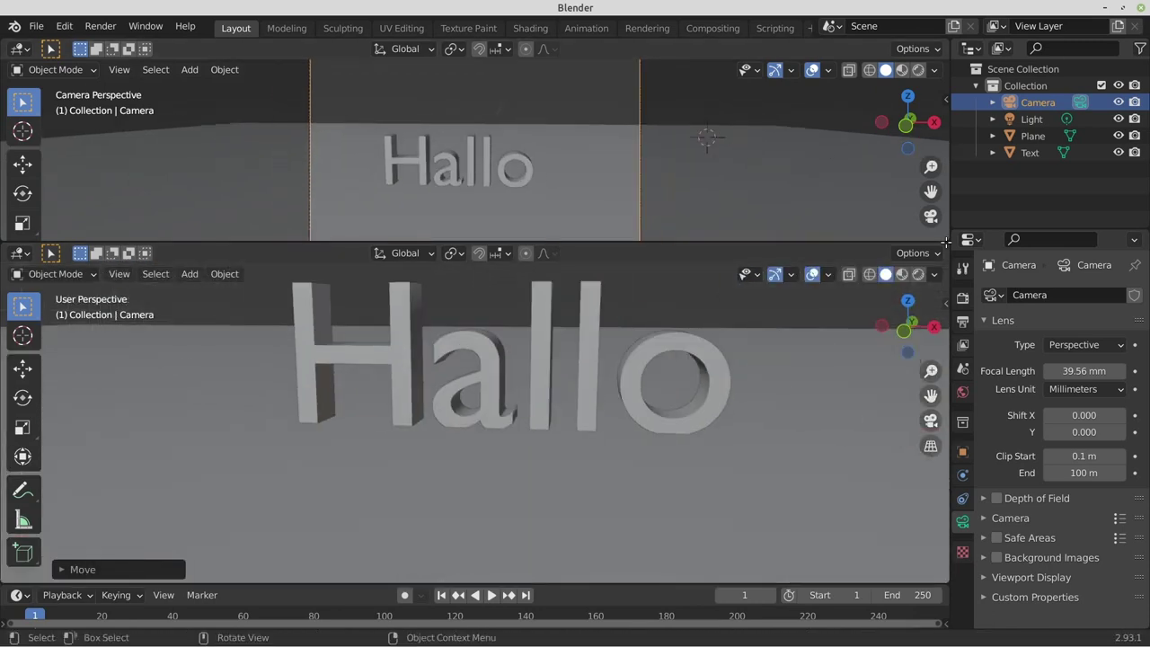
Step: Maximize the lower 3D view to fill the work area with Ctrl+Space
{"action": "key", "text": "ctrl+space"}
{"action": "scroll", "coordinate": [465, 414], "scroll_direction": "down", "scroll_amount": 2}
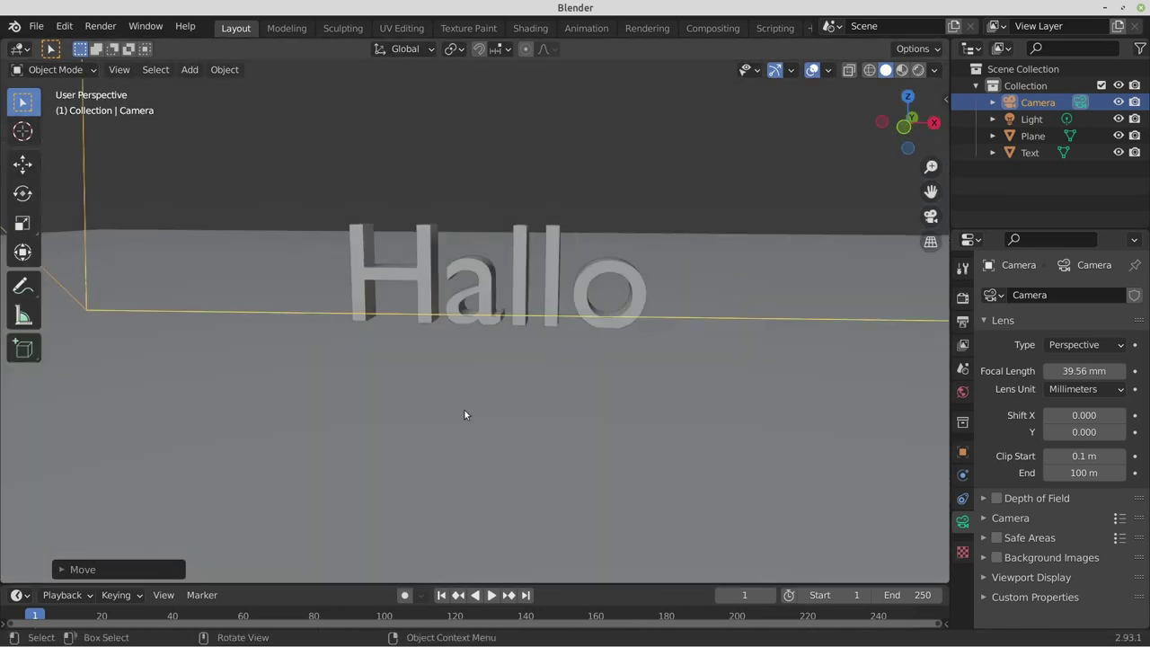
{"action": "scroll", "coordinate": [474, 334], "scroll_direction": "down", "scroll_amount": 2}
{"action": "scroll", "coordinate": [474, 333], "scroll_direction": "down", "scroll_amount": 2}
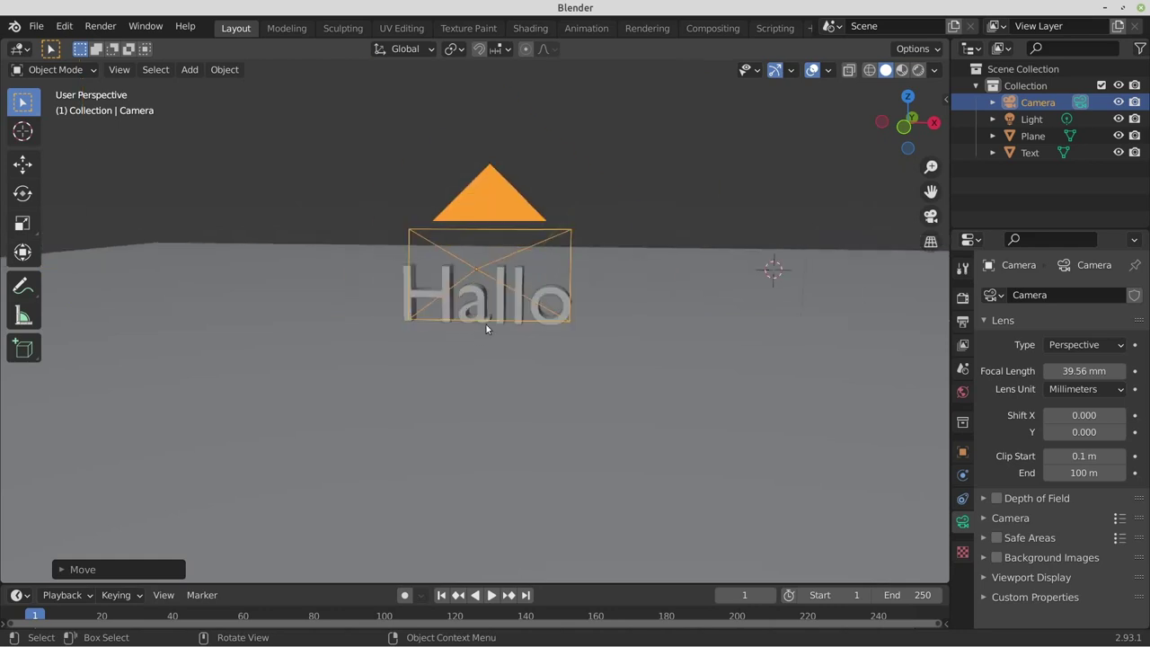
Step: Open Preferences on the Add-ons list and search for 'cel'
{"action": "left_click", "coordinate": [223, 72]}
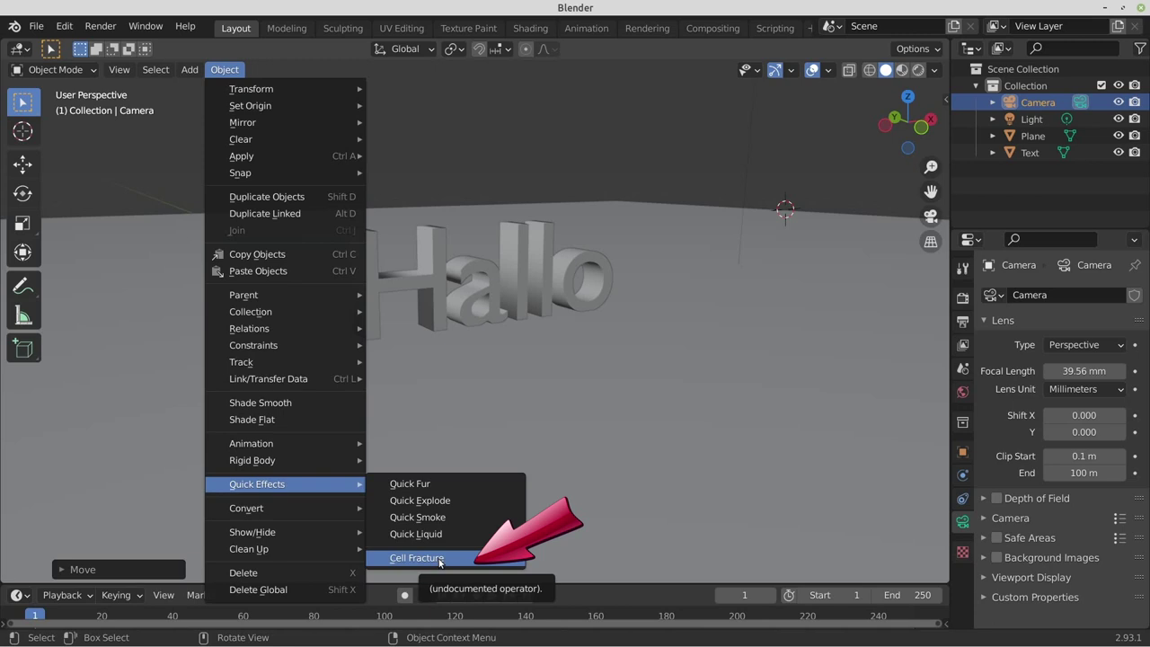
{"action": "left_click", "coordinate": [67, 31]}
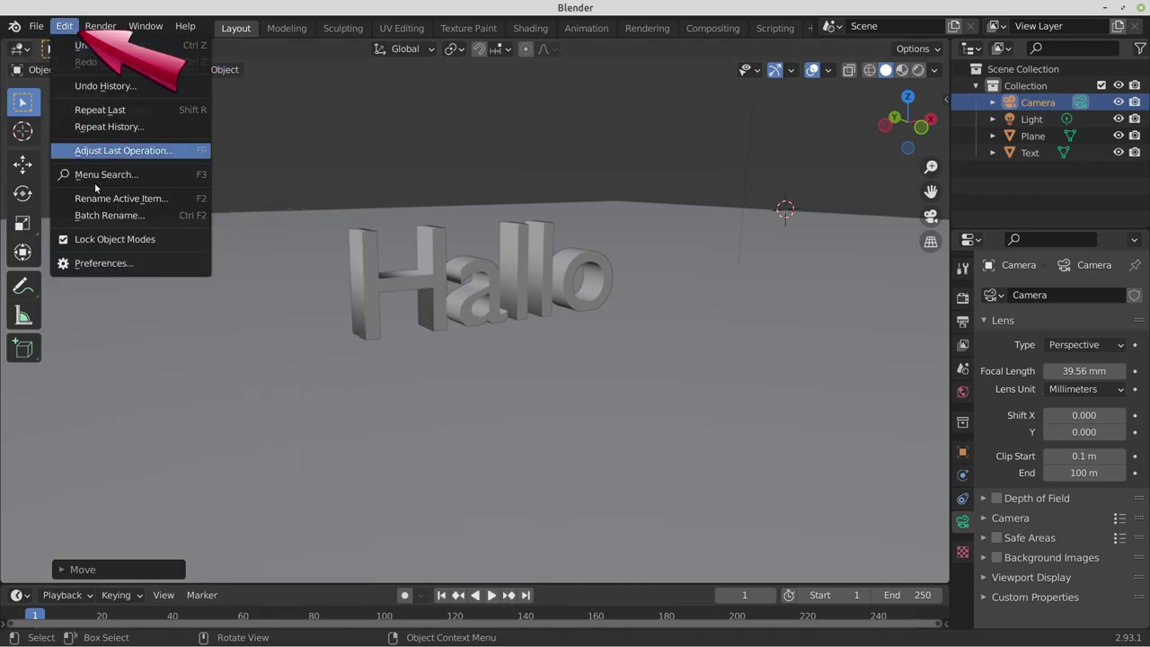
{"action": "left_click", "coordinate": [110, 264]}
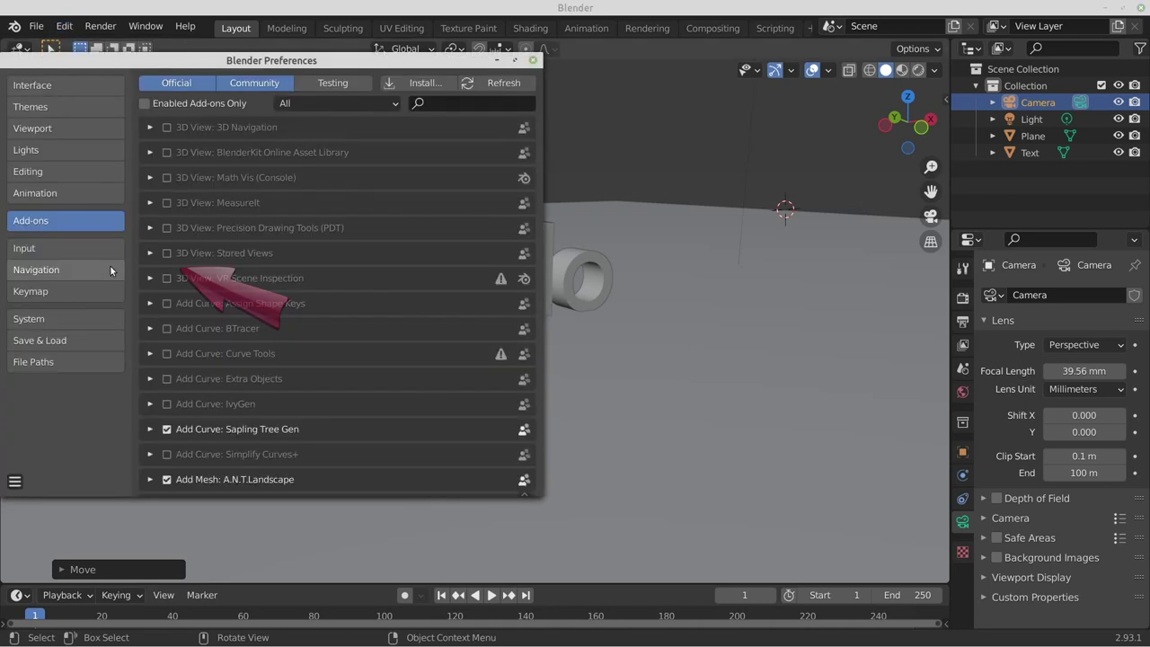
{"action": "left_click", "coordinate": [449, 105]}
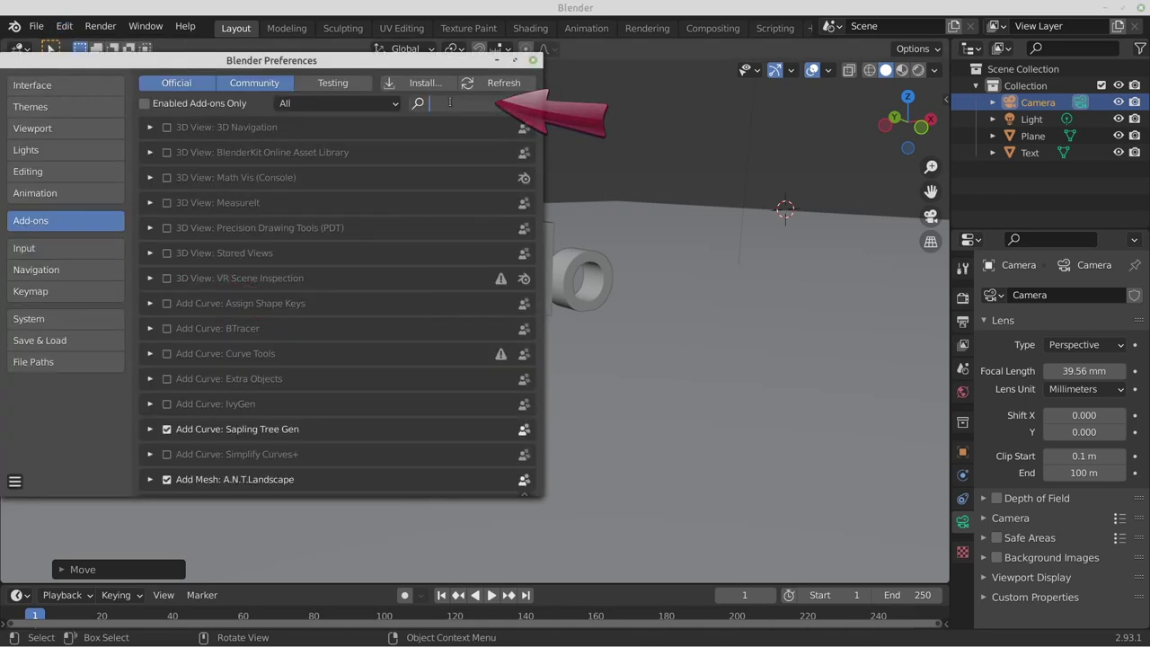
{"action": "type", "text": "cel"}
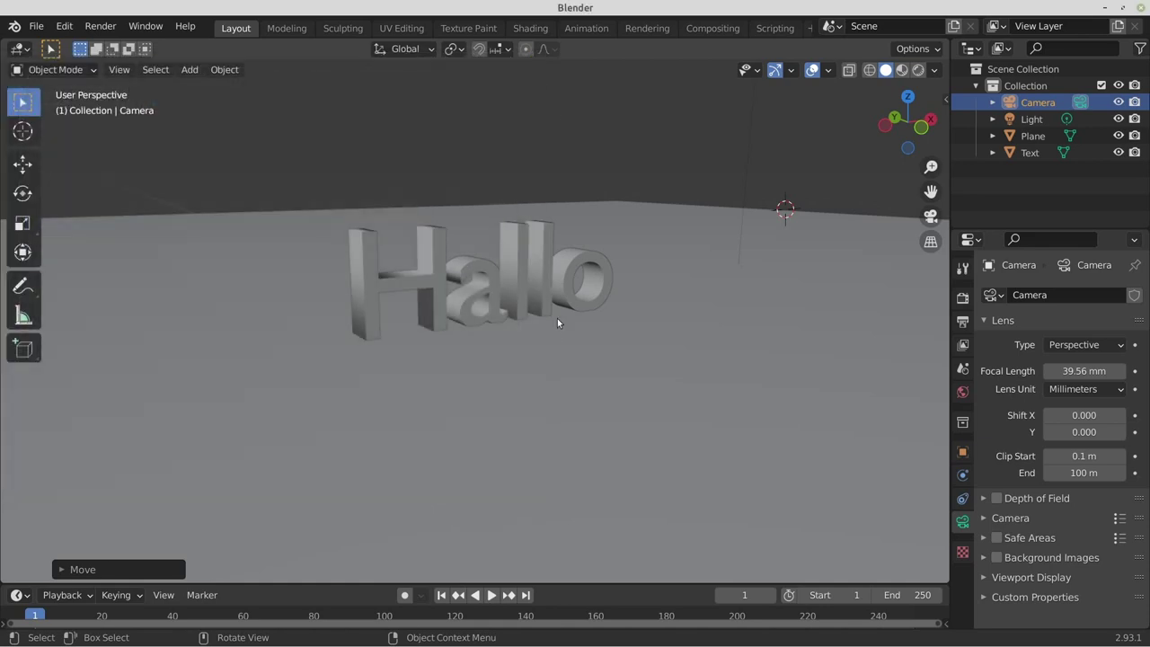
Step: Select the Hallo mesh, toggle Edit Mode off again, and activate the Annotate tool
{"action": "left_click", "coordinate": [509, 239]}
{"action": "mouse_move", "coordinate": [510, 239]}
{"action": "middle_mouse_down"}
{"action": "mouse_move", "coordinate": [518, 277]}
{"action": "mouse_move", "coordinate": [476, 280]}
{"action": "middle_mouse_up"}
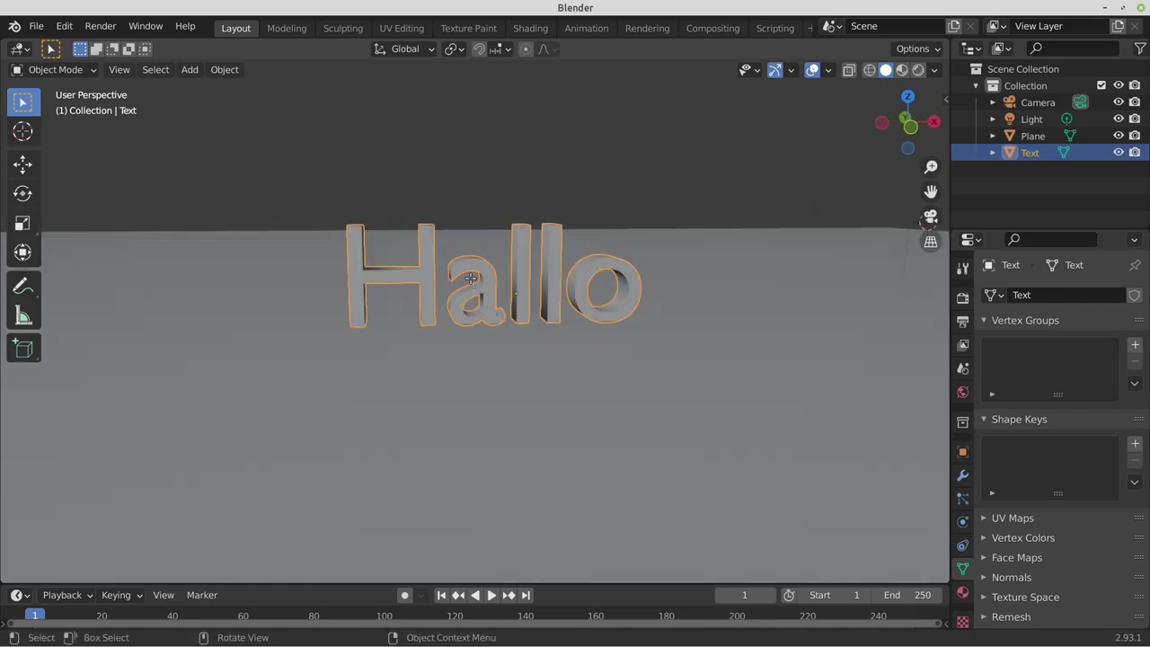
{"action": "key", "text": "Tab"}
{"action": "scroll", "coordinate": [333, 254], "scroll_direction": "up", "scroll_amount": 3}
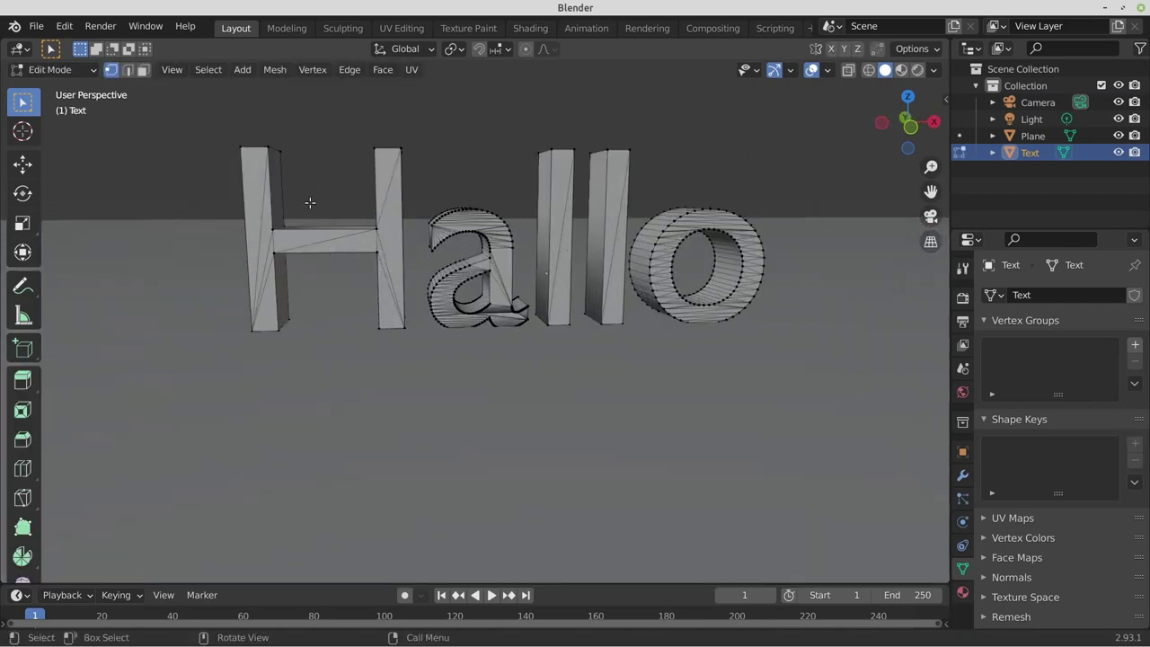
{"action": "mouse_move", "coordinate": [491, 229]}
{"action": "middle_mouse_down"}
{"action": "mouse_move", "coordinate": [685, 236]}
{"action": "mouse_move", "coordinate": [618, 264]}
{"action": "middle_mouse_up"}
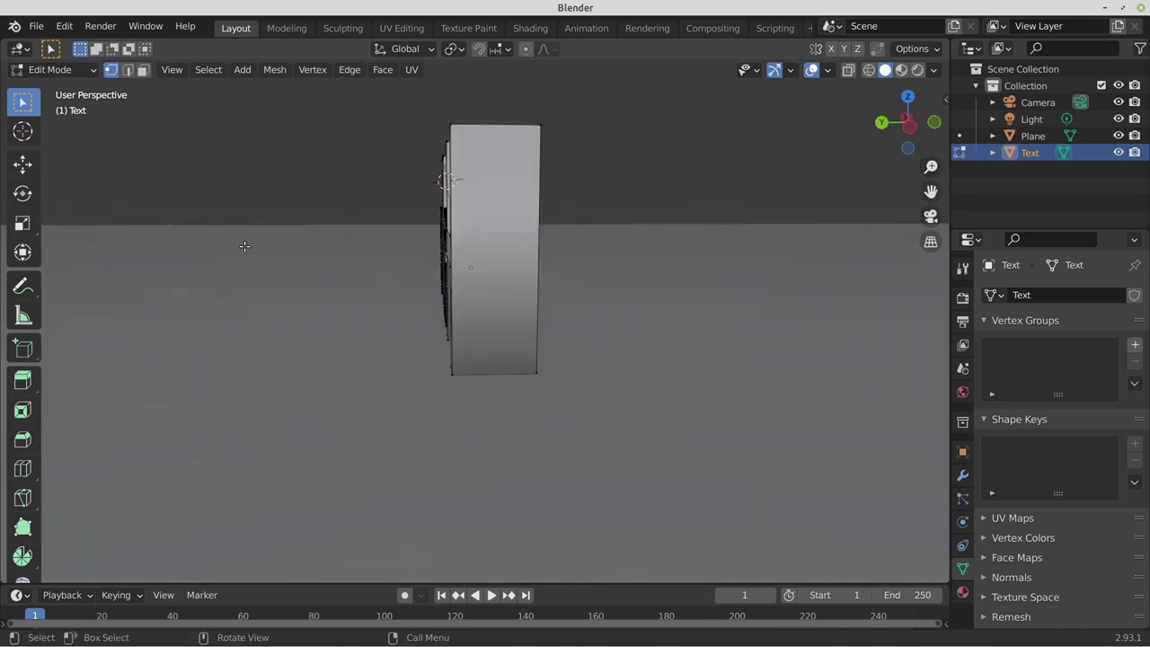
{"action": "key", "text": "Tab"}
{"action": "left_click", "coordinate": [22, 285]}
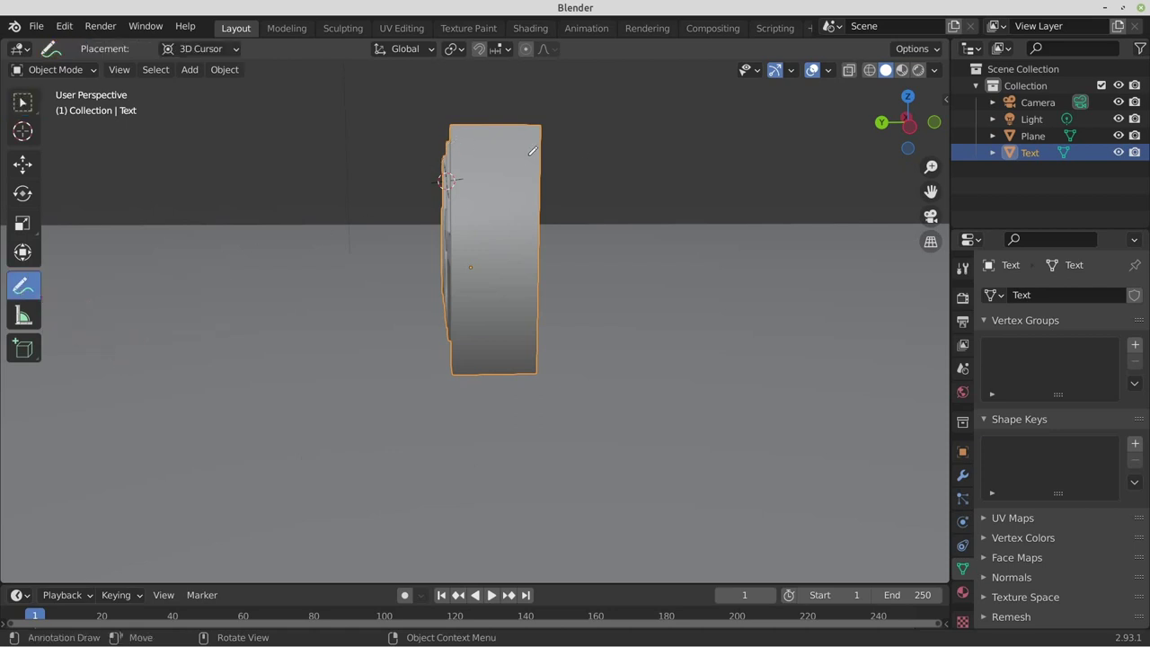
Step: Set annotation placement to Surface, draw strokes across Hallo from several angles, then choose Select Box
{"action": "left_click", "coordinate": [115, 72]}
{"action": "left_click", "coordinate": [192, 49]}
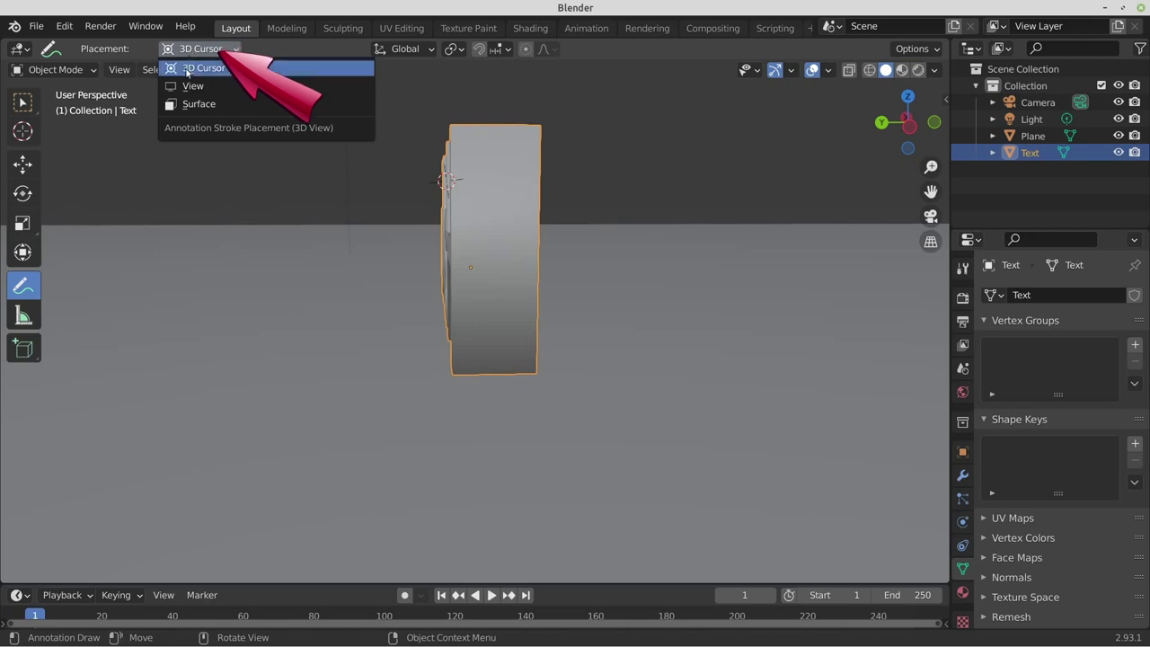
{"action": "left_click", "coordinate": [184, 106]}
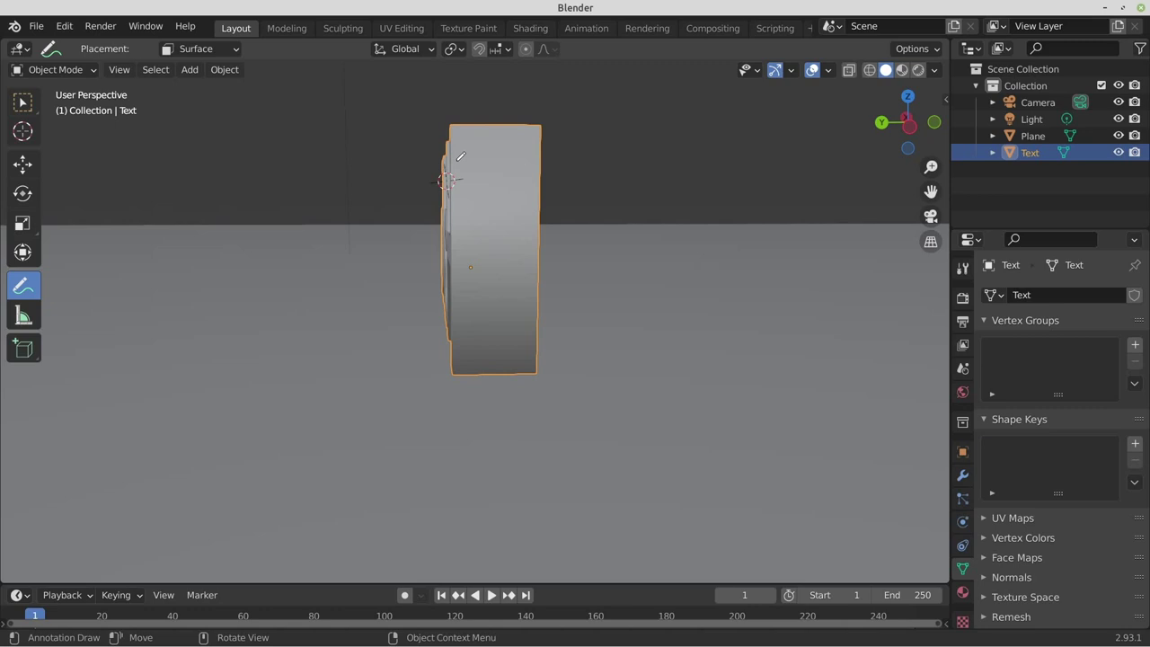
{"action": "left_click_drag", "start_coordinate": [457, 160], "coordinate": [503, 164]}
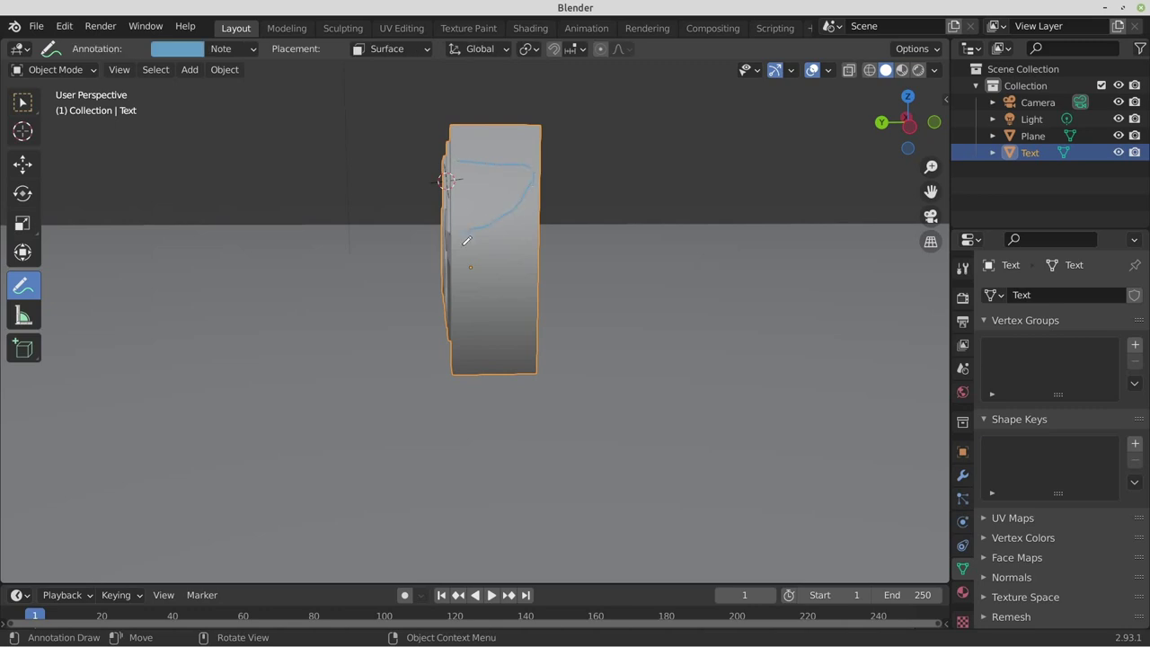
{"action": "mouse_move", "coordinate": [489, 316]}
{"action": "left_mouse_down"}
{"action": "mouse_move", "coordinate": [522, 362]}
{"action": "mouse_move", "coordinate": [549, 306]}
{"action": "left_mouse_up"}
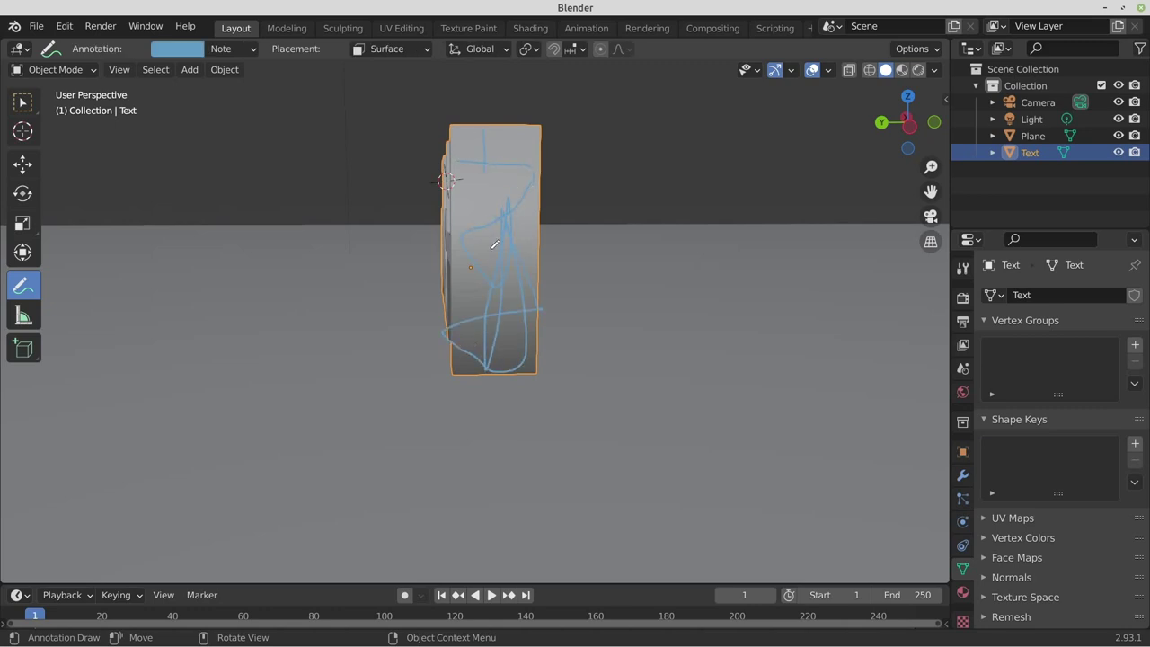
{"action": "middle_click_drag", "start_coordinate": [658, 220], "coordinate": [401, 159]}
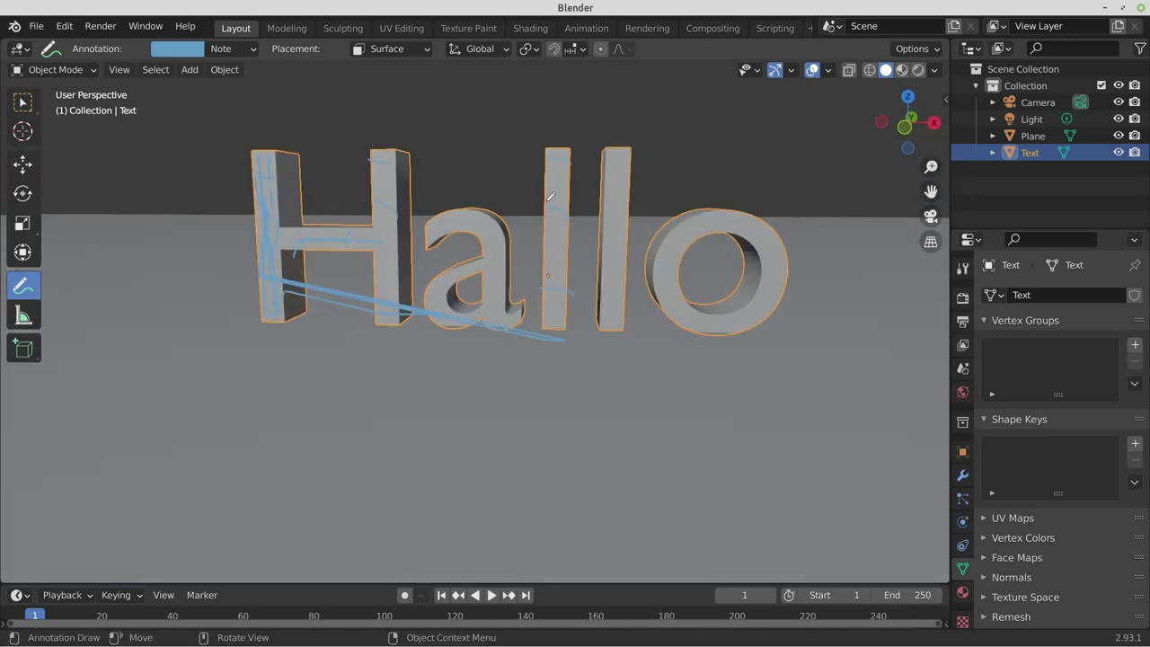
{"action": "middle_click_drag", "start_coordinate": [626, 295], "coordinate": [547, 250]}
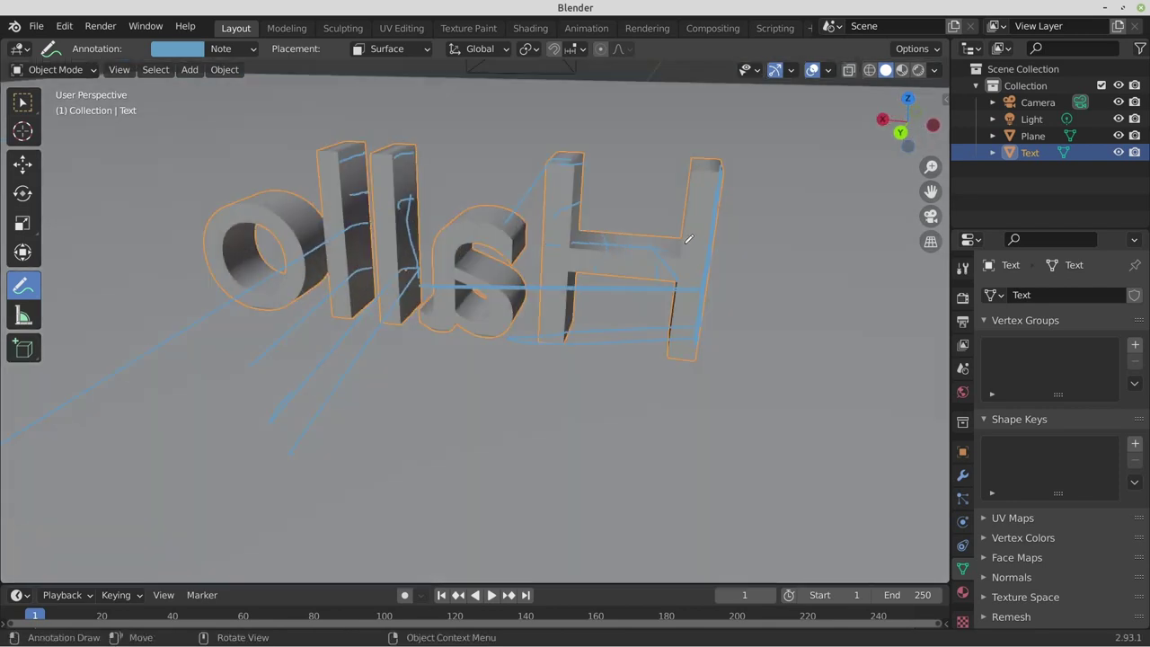
{"action": "middle_click_drag", "start_coordinate": [431, 224], "coordinate": [358, 182]}
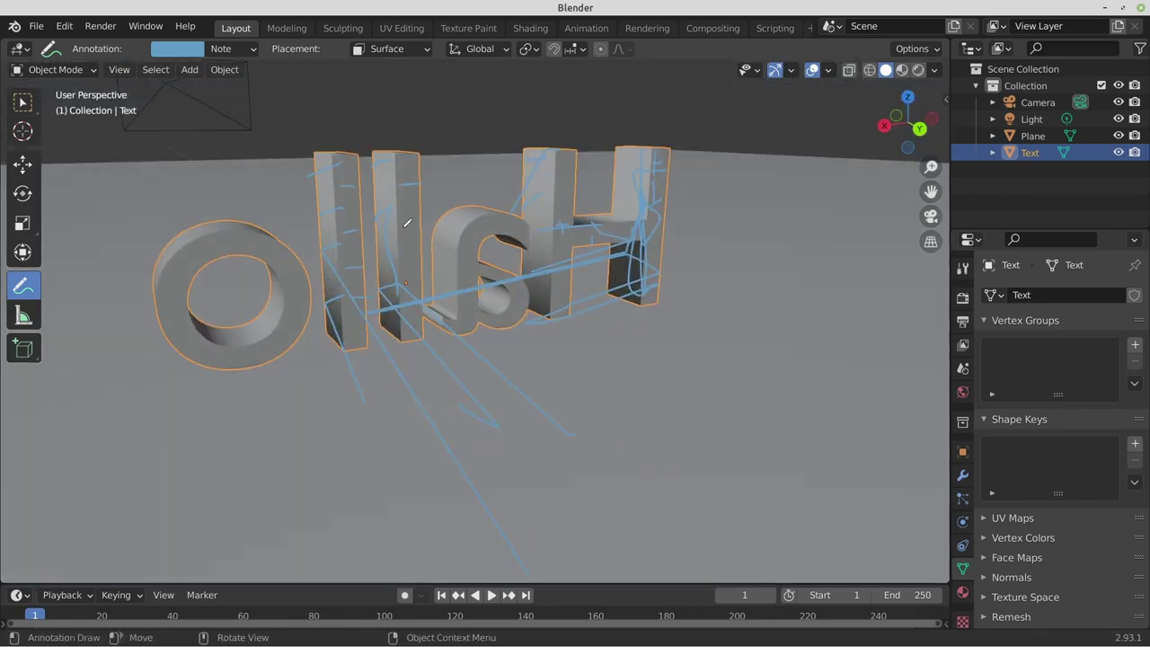
{"action": "left_click", "coordinate": [23, 103]}
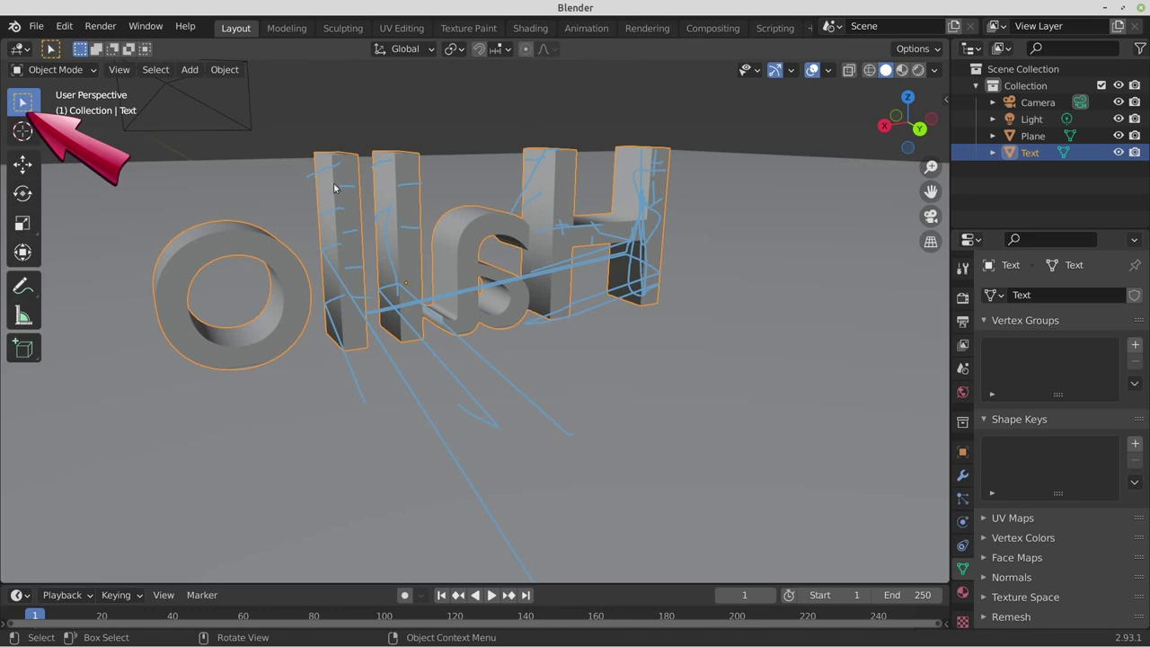
Step: Run Cell Fracture on Hallo using Annotation Pencil points, collecting pieces in 'teilchen'
{"action": "mouse_move", "coordinate": [441, 215]}
{"action": "middle_mouse_down"}
{"action": "mouse_move", "coordinate": [301, 201]}
{"action": "mouse_move", "coordinate": [109, 215]}
{"action": "middle_mouse_up"}
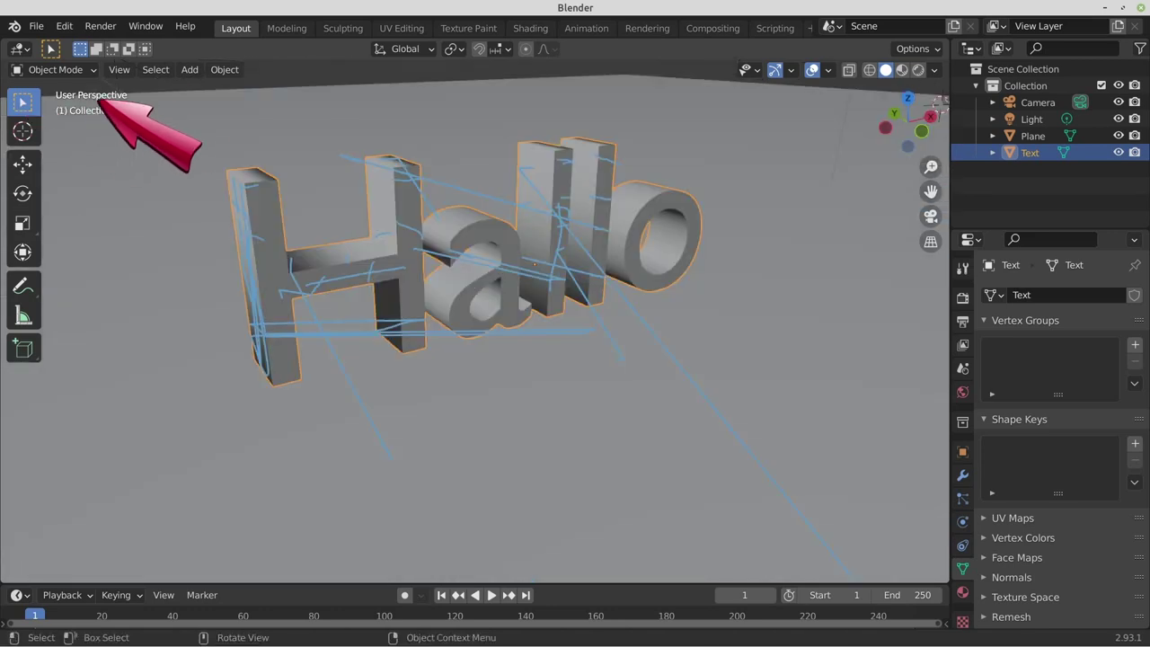
{"action": "left_click", "coordinate": [222, 75]}
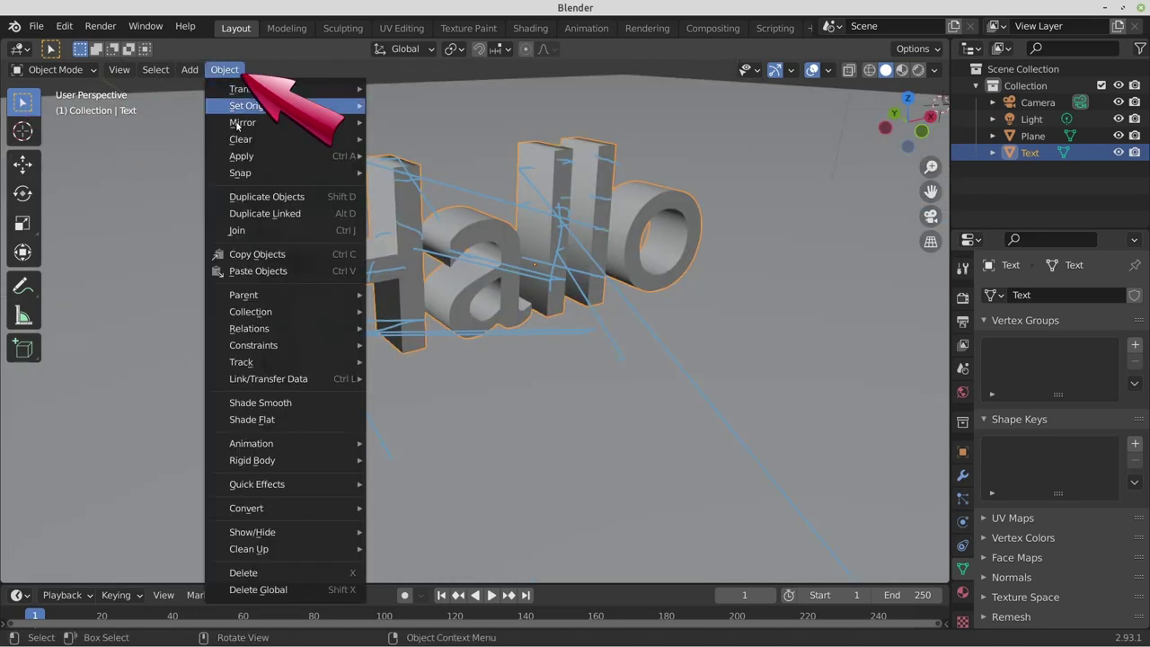
{"action": "mouse_move", "coordinate": [257, 484]}
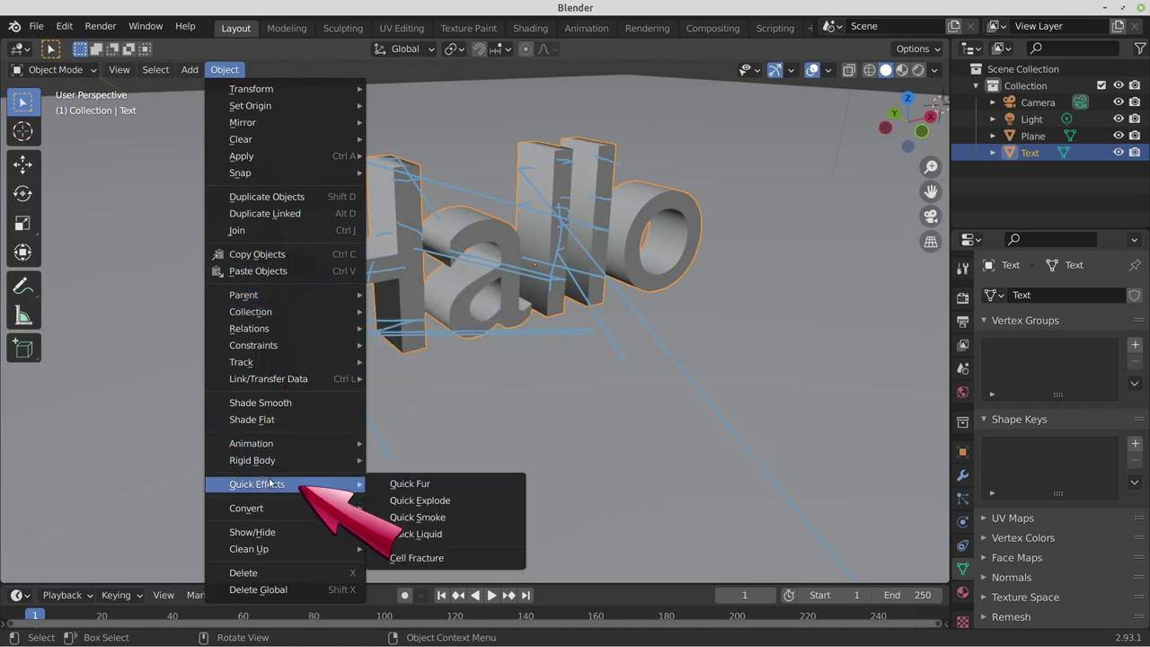
{"action": "left_click", "coordinate": [438, 558]}
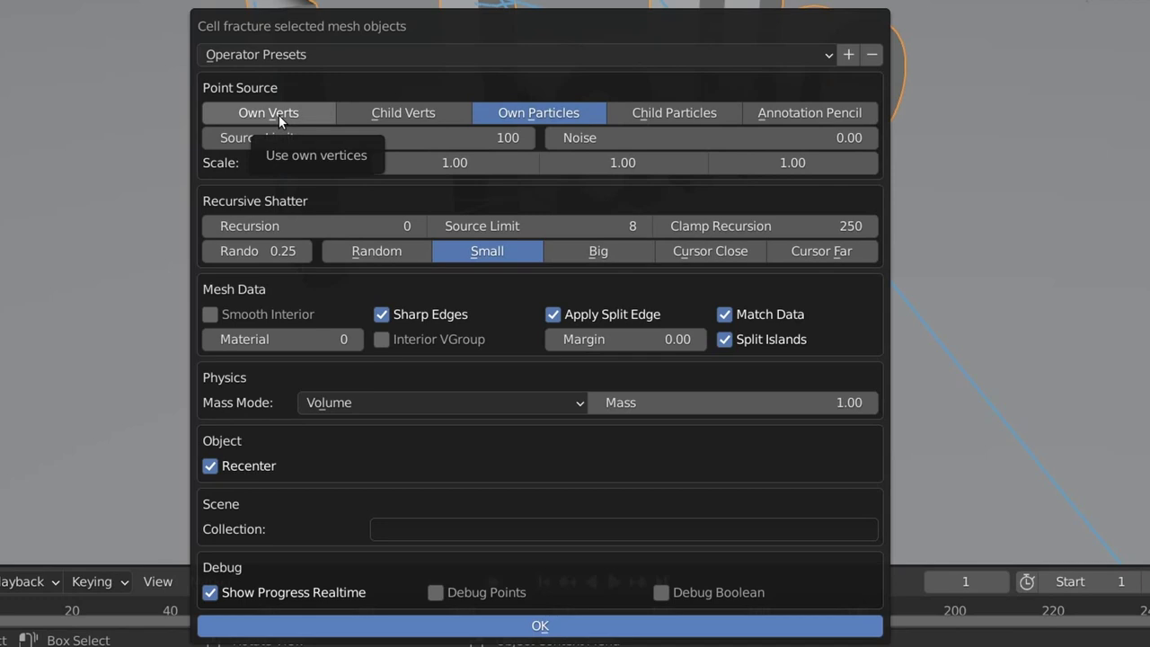
{"action": "left_click", "coordinate": [819, 115]}
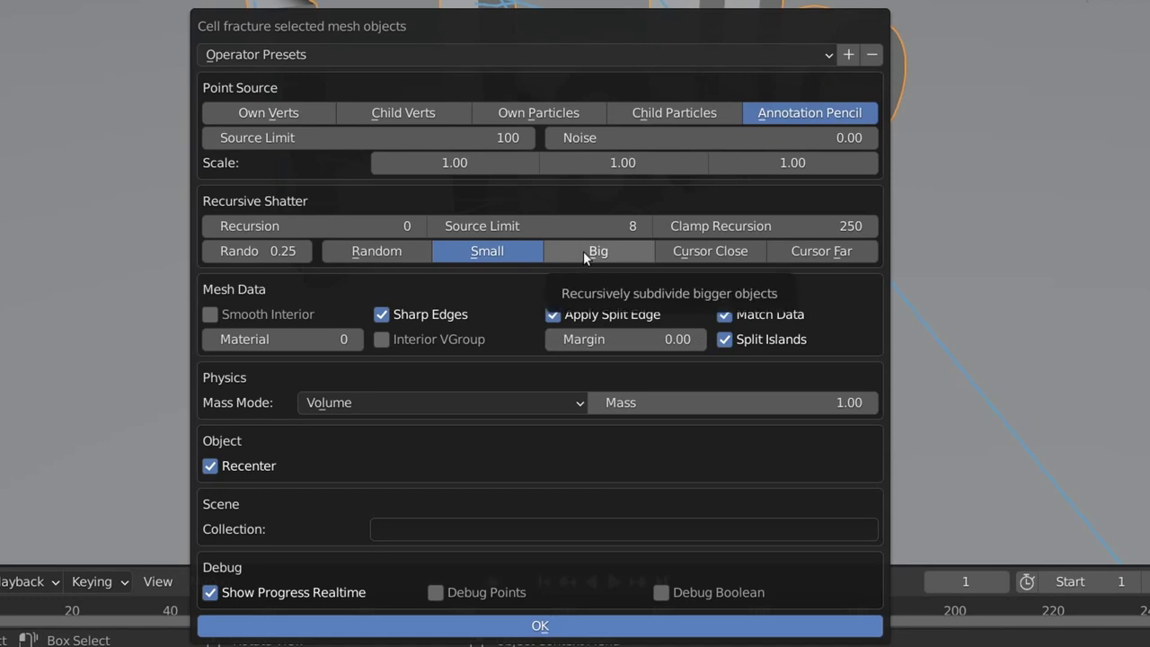
{"action": "left_click", "coordinate": [470, 529]}
{"action": "type", "text": "teilchen"}
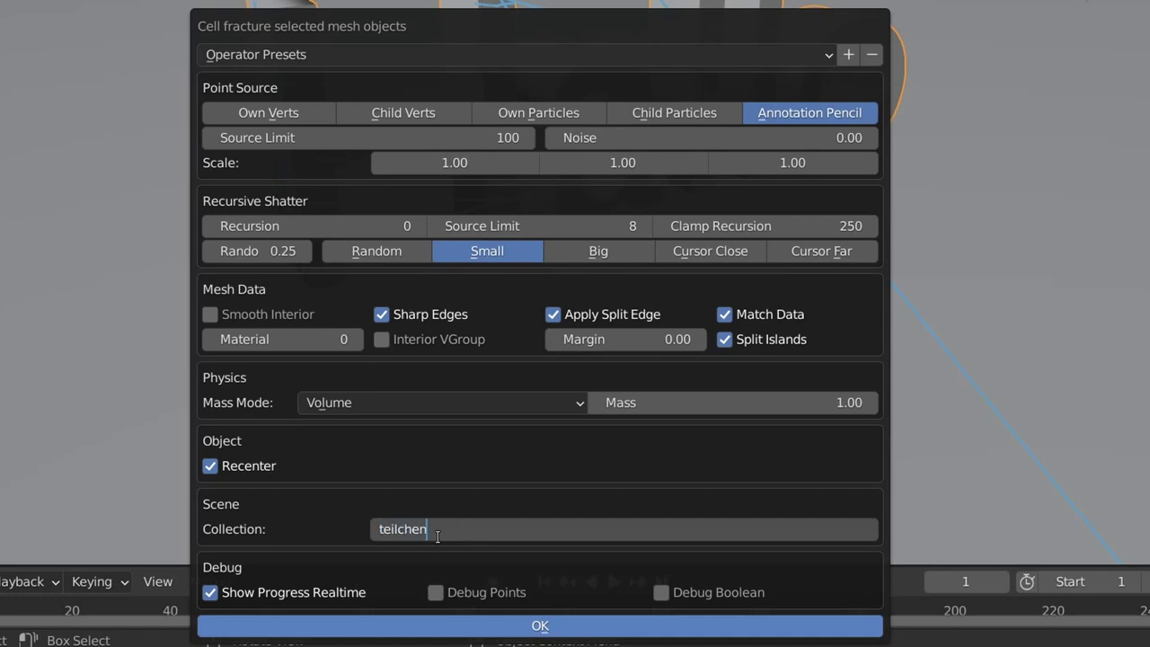
{"action": "key", "text": "Return"}
{"action": "left_click", "coordinate": [574, 625]}
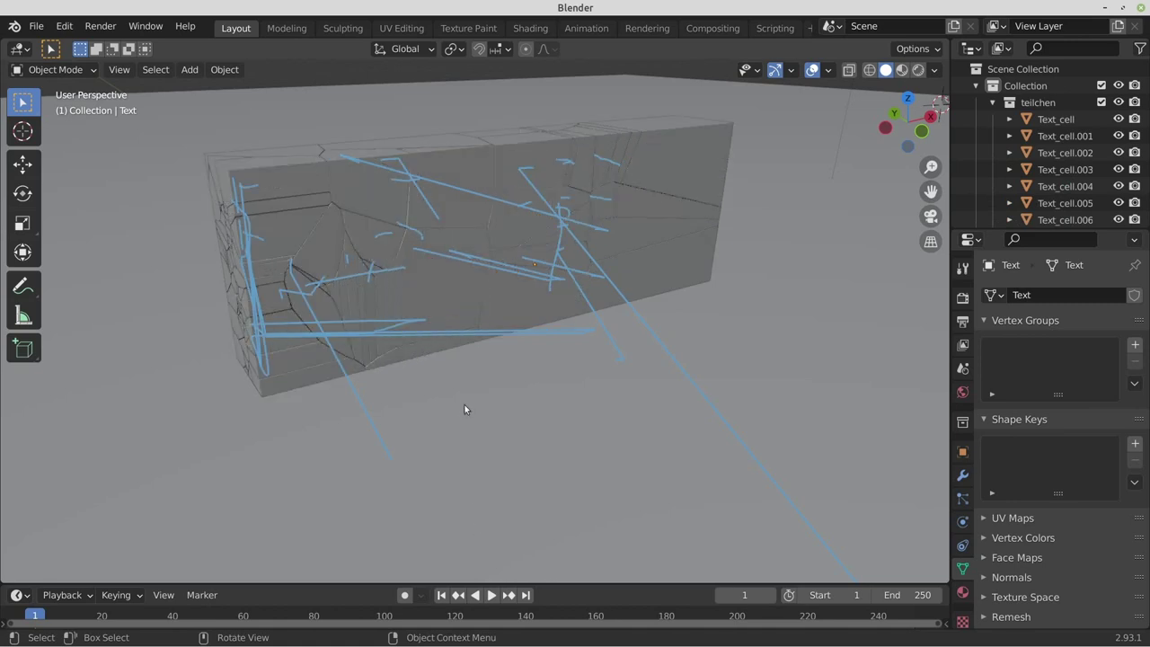
Step: Collapse the teilchen collection and delete the original unbroken Text object
{"action": "middle_click_drag", "start_coordinate": [309, 272], "coordinate": [277, 258]}
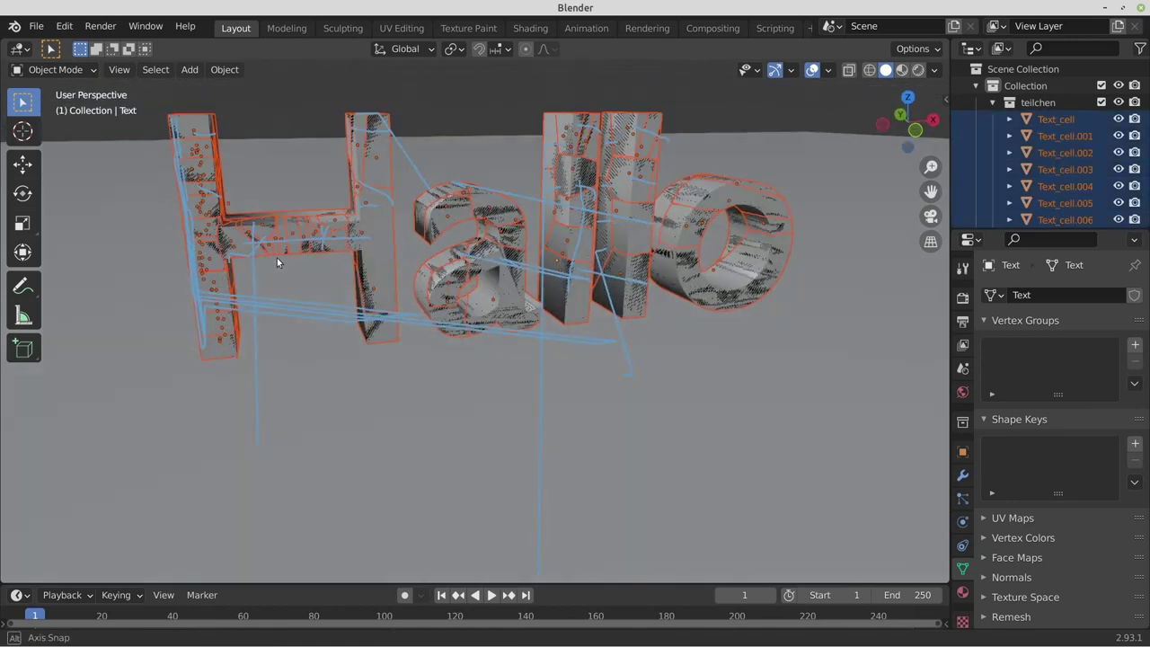
{"action": "left_click", "coordinate": [993, 103]}
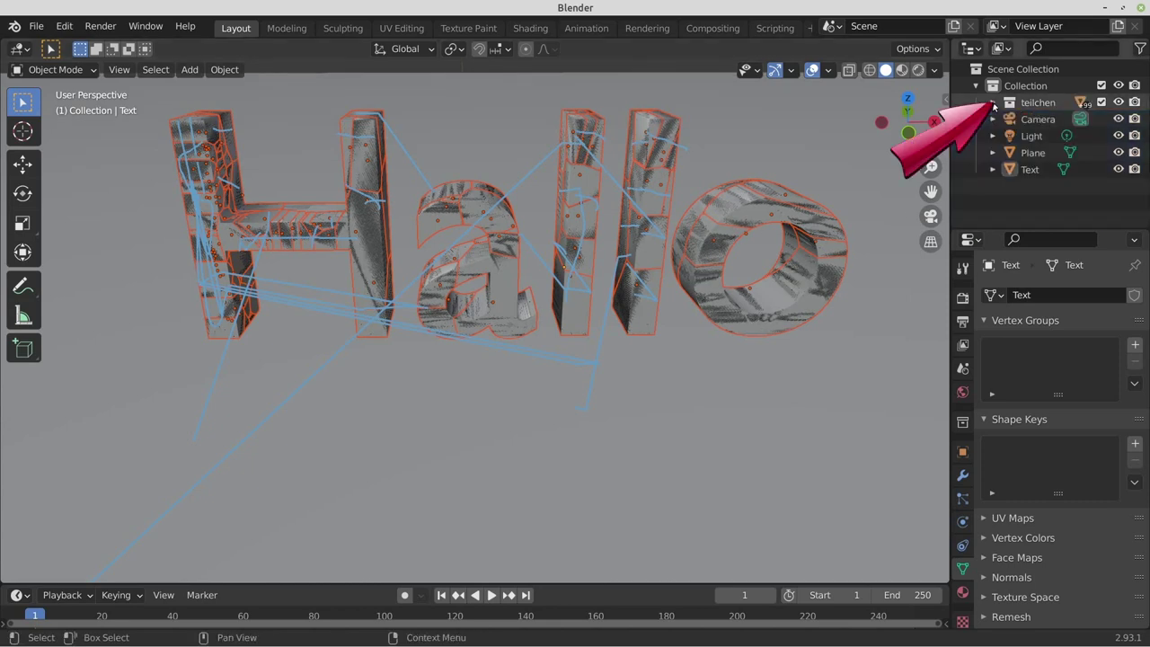
{"action": "left_click", "coordinate": [1027, 170]}
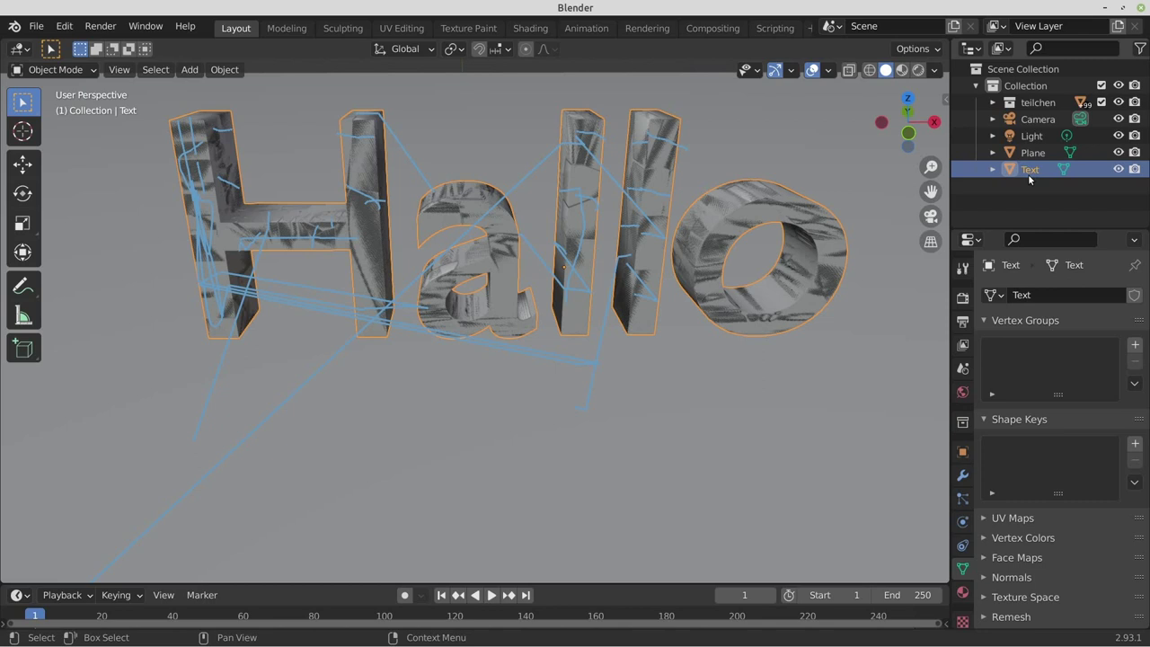
{"action": "key", "text": "Delete"}
{"action": "mouse_move", "coordinate": [429, 435]}
{"action": "middle_mouse_down"}
{"action": "mouse_move", "coordinate": [539, 466]}
{"action": "mouse_move", "coordinate": [624, 415]}
{"action": "mouse_move", "coordinate": [565, 238]}
{"action": "middle_mouse_up"}
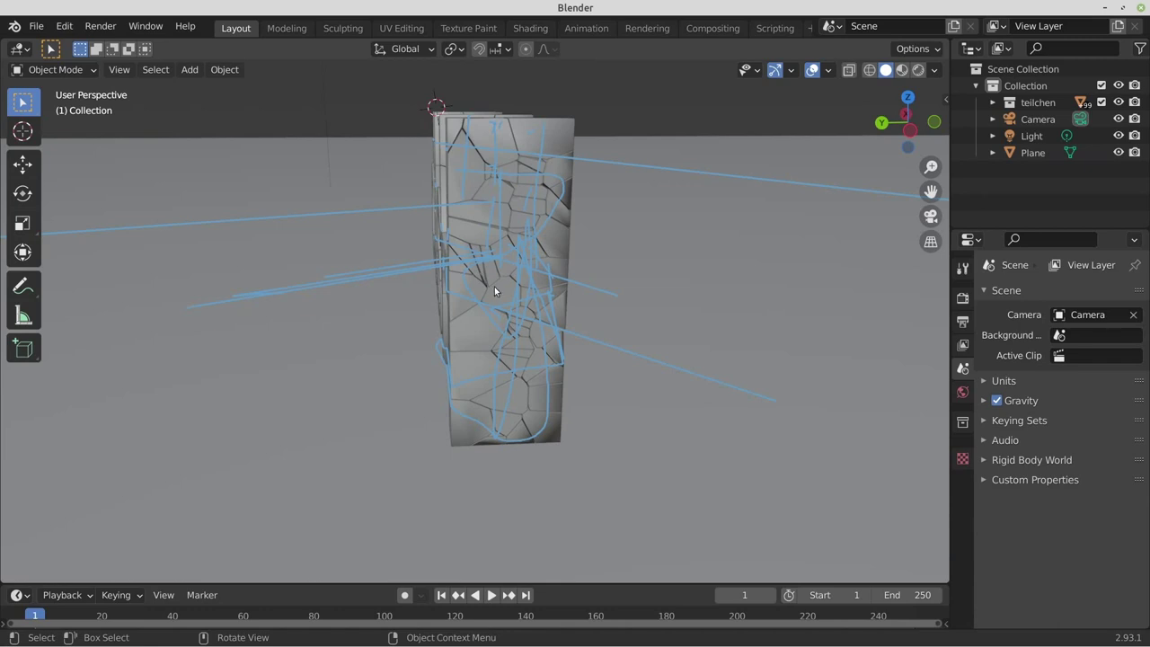
Step: Switch to the Annotate tool and toggle the annotation layer's visibility off and back on
{"action": "middle_click_drag", "start_coordinate": [513, 316], "coordinate": [360, 288]}
{"action": "left_click", "coordinate": [27, 286]}
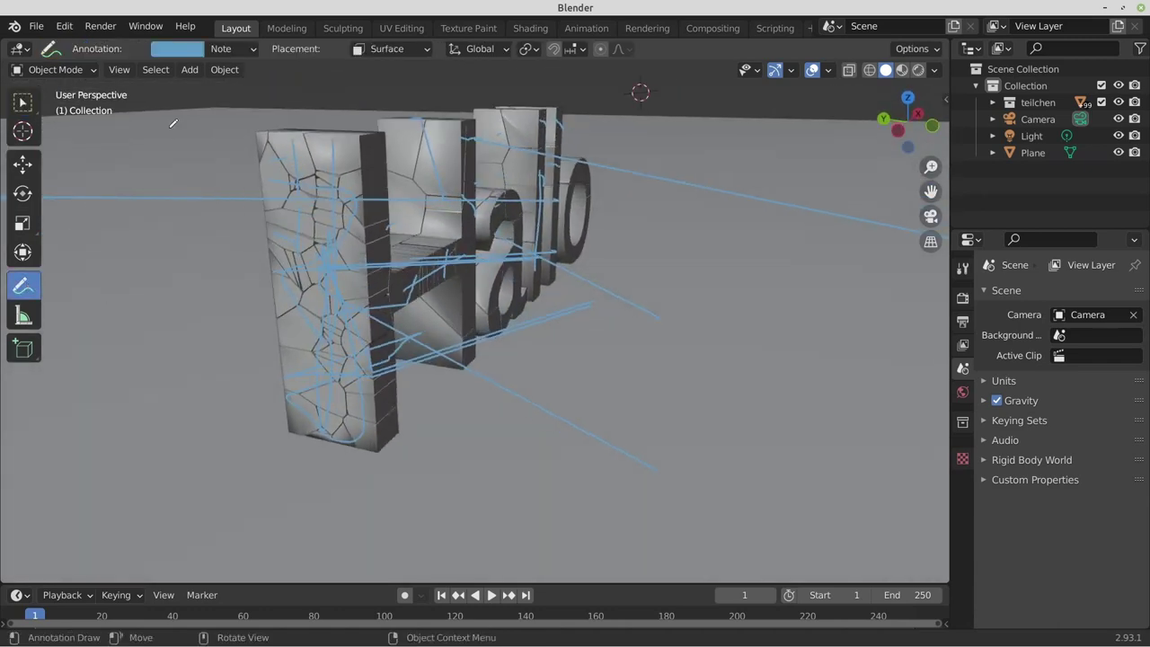
{"action": "left_click", "coordinate": [249, 50]}
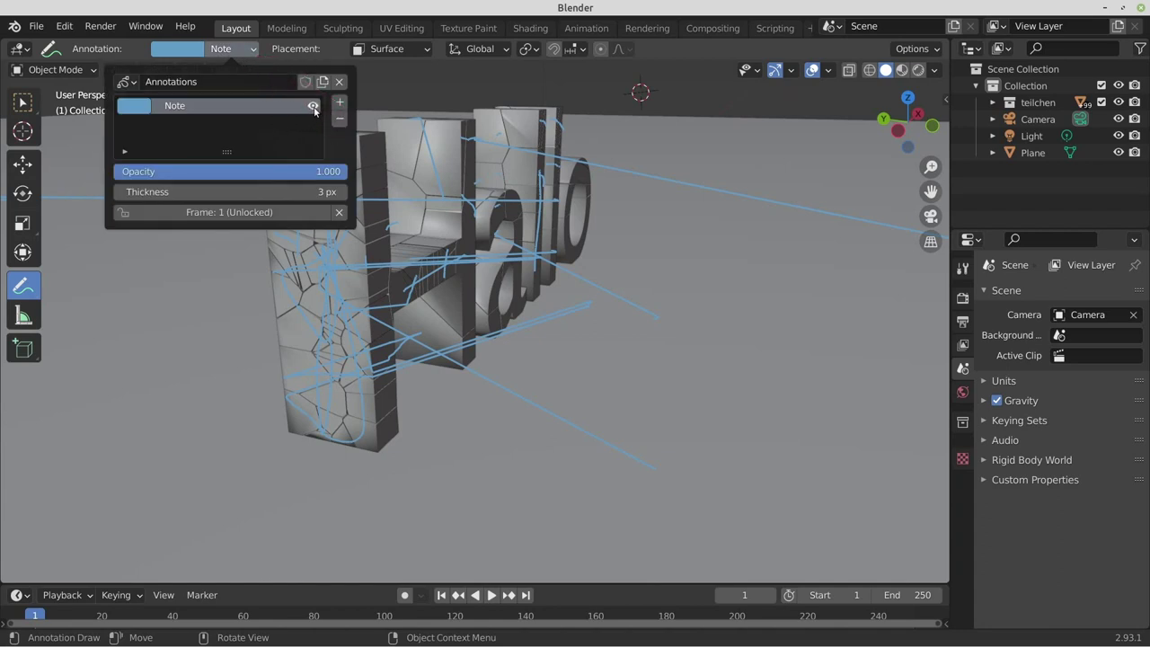
{"action": "left_click", "coordinate": [313, 107]}
{"action": "left_click", "coordinate": [313, 107]}
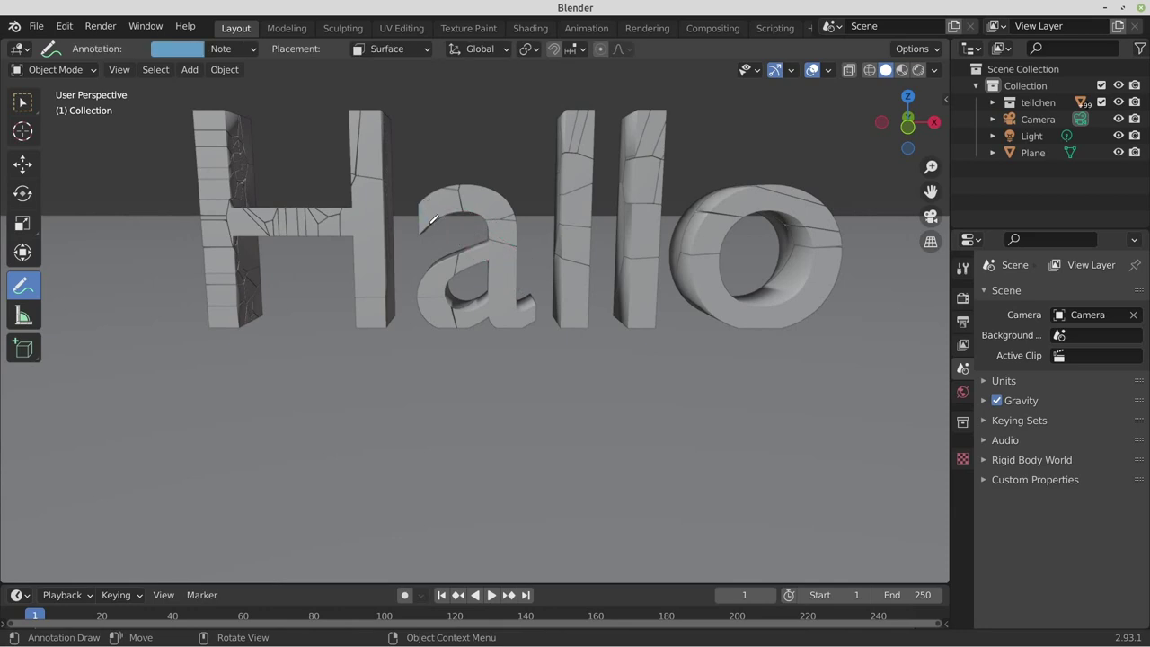
Step: Select the upper piece of the letter a and run Quick Effects Cell Fracture on it
{"action": "key", "text": "w"}
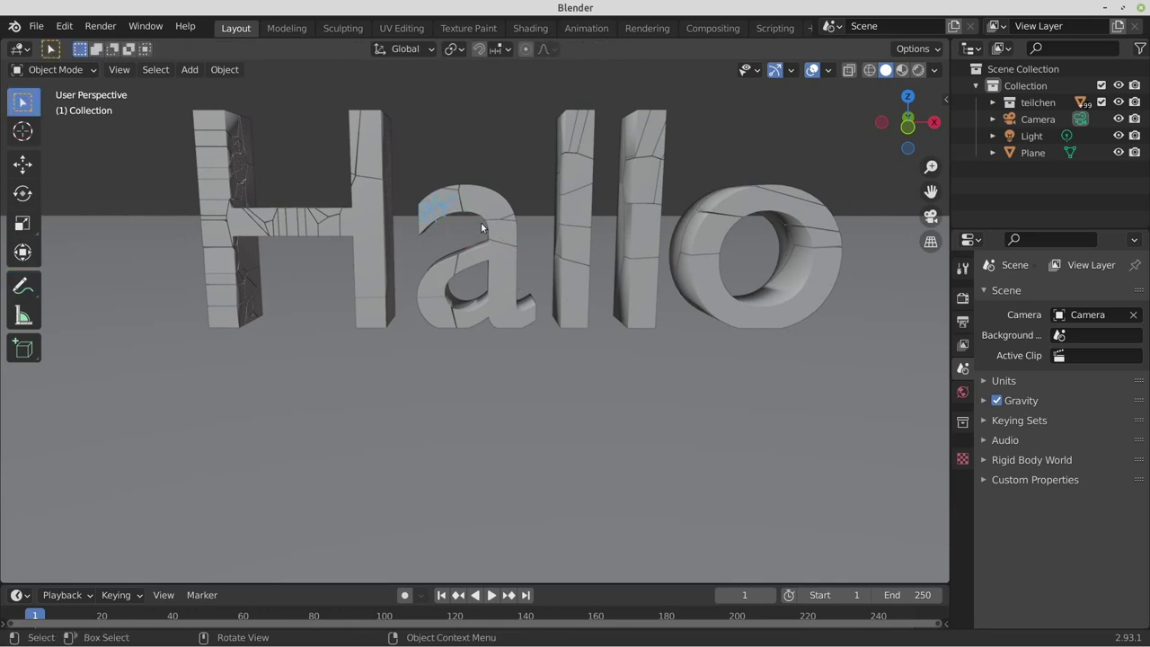
{"action": "left_click", "coordinate": [445, 216]}
{"action": "mouse_move", "coordinate": [443, 219]}
{"action": "middle_mouse_down"}
{"action": "mouse_move", "coordinate": [463, 250]}
{"action": "mouse_move", "coordinate": [433, 349]}
{"action": "mouse_move", "coordinate": [447, 329]}
{"action": "middle_mouse_up"}
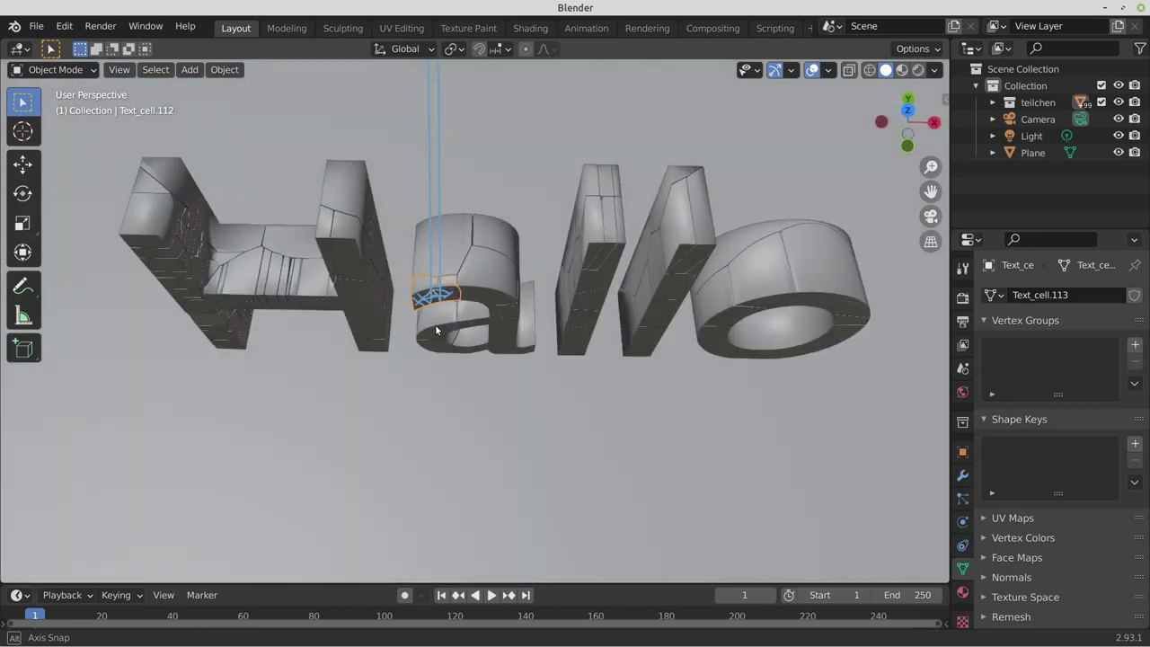
{"action": "left_click", "coordinate": [449, 228]}
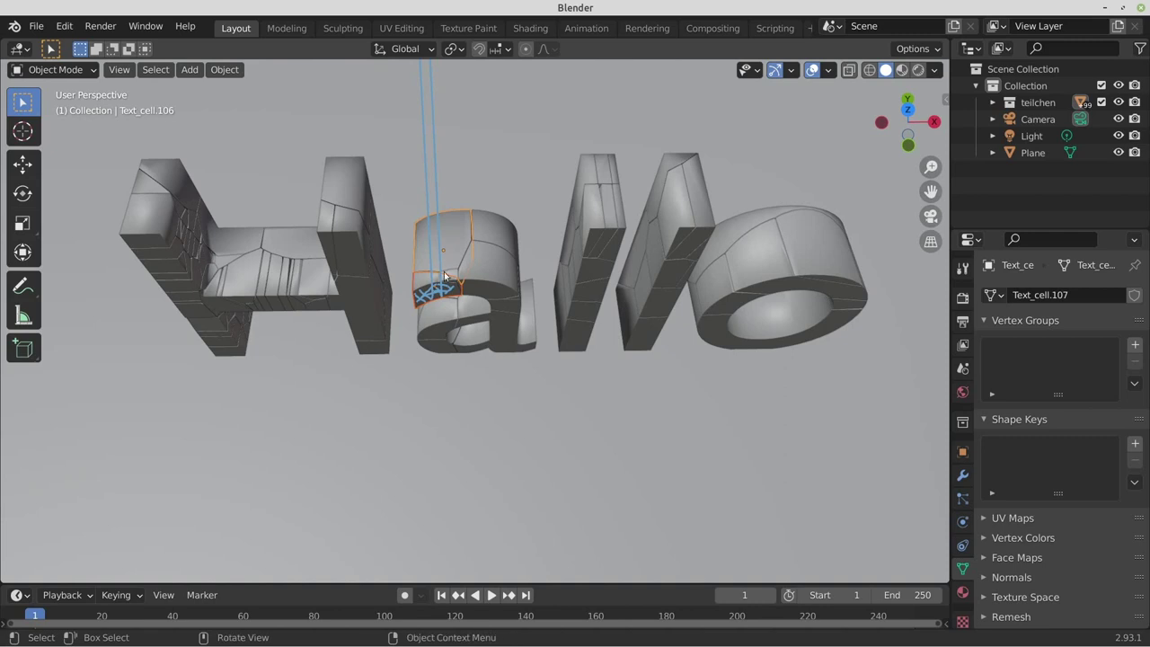
{"action": "middle_click_drag", "start_coordinate": [449, 227], "coordinate": [214, 70]}
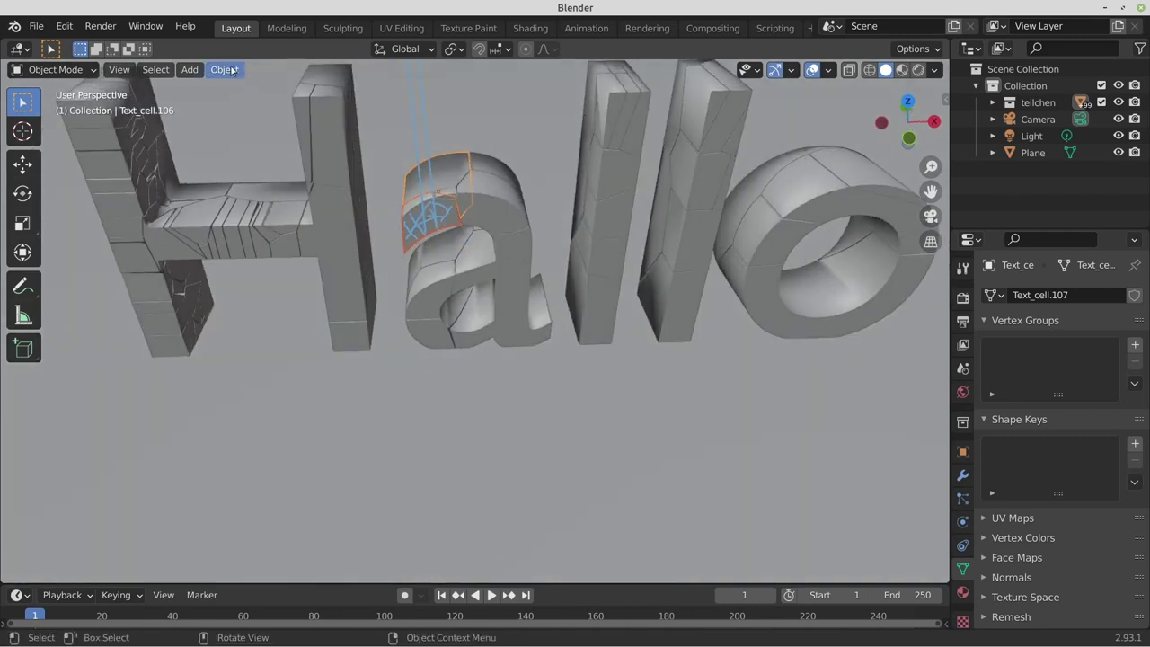
{"action": "left_click", "coordinate": [216, 69]}
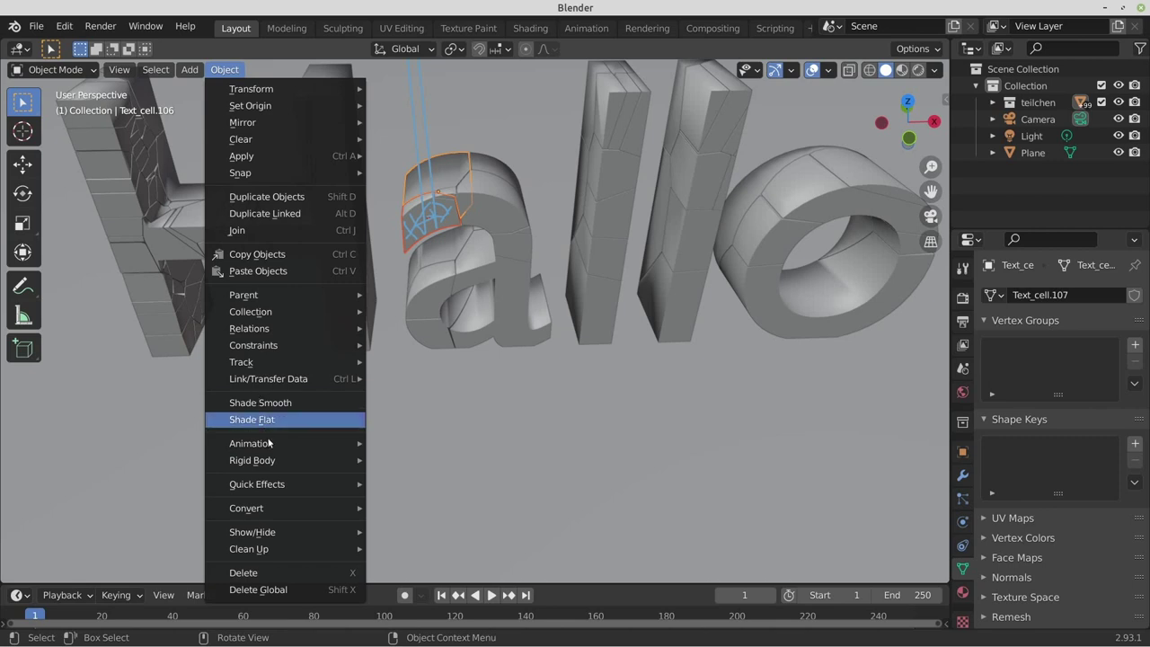
{"action": "mouse_move", "coordinate": [257, 484]}
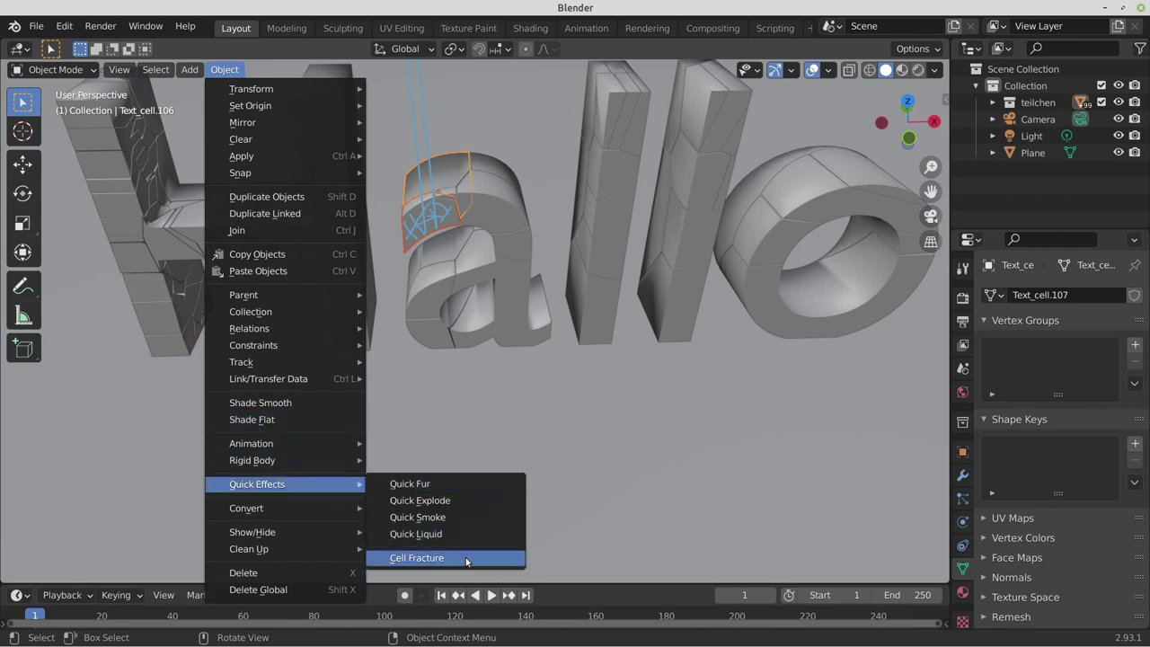
{"action": "left_click", "coordinate": [465, 557]}
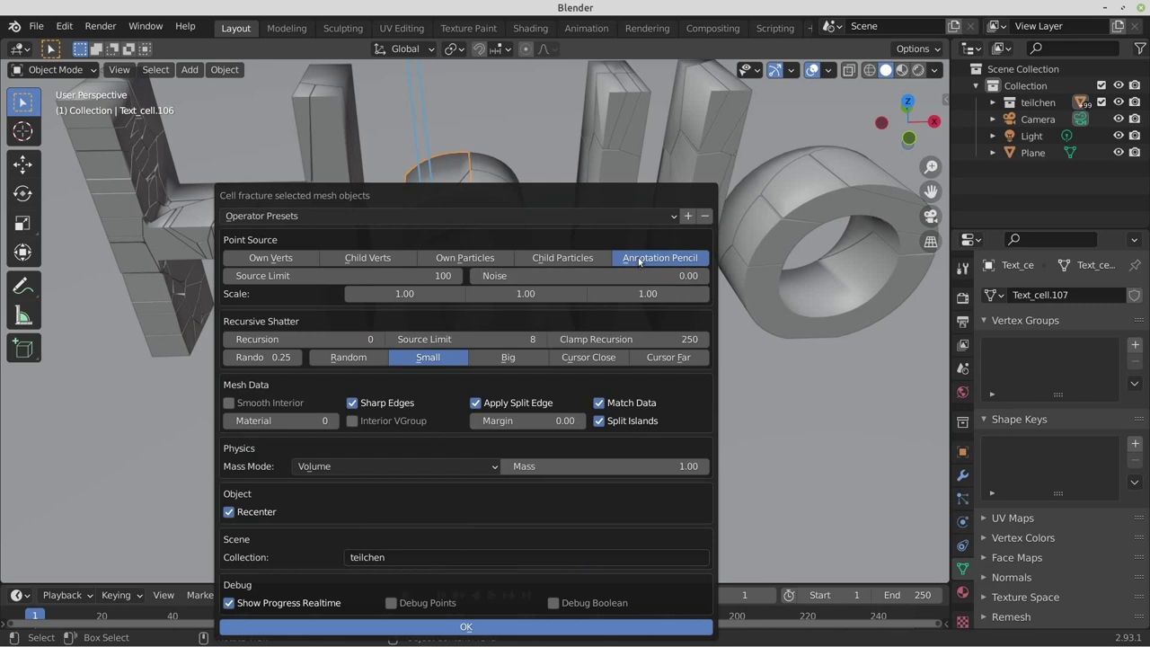
{"action": "left_click", "coordinate": [525, 628]}
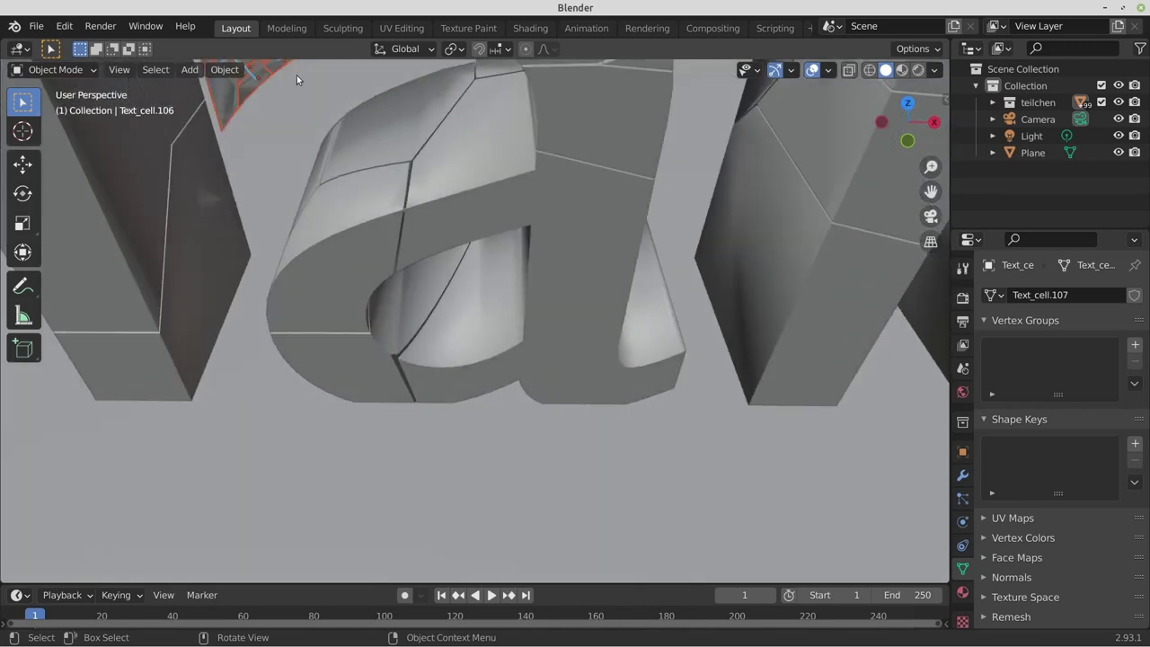
Step: Delete the Note annotation layer so its strokes disappear from the scene
{"action": "scroll", "coordinate": [373, 125], "scroll_direction": "down", "scroll_amount": 3}
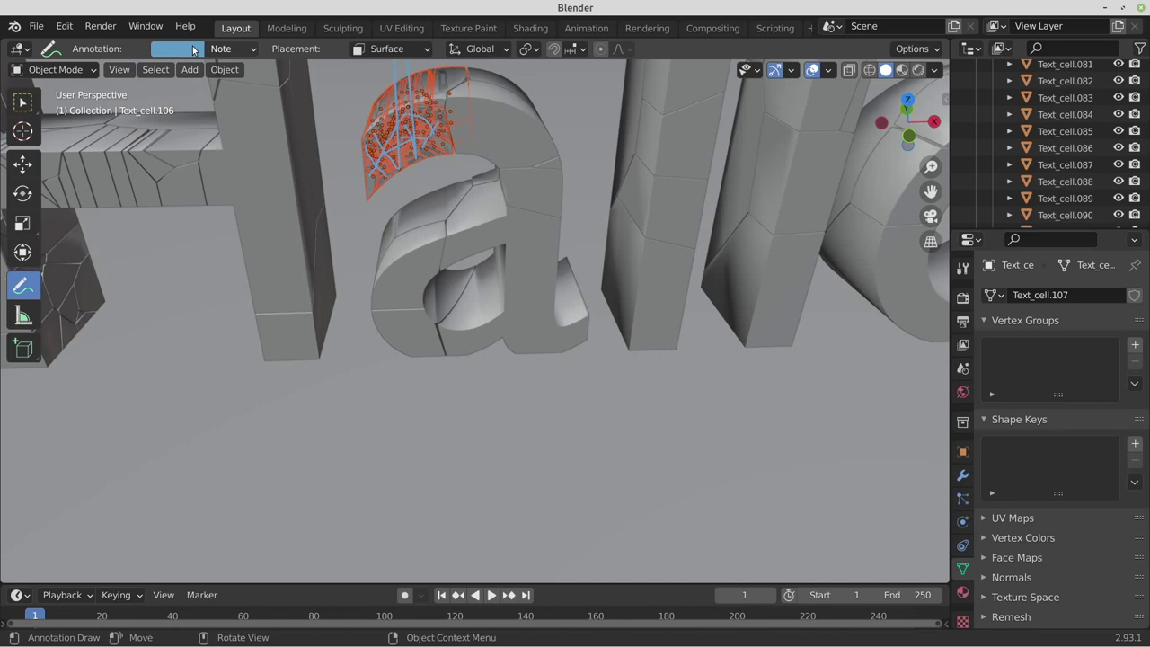
{"action": "left_click", "coordinate": [243, 50]}
{"action": "left_click", "coordinate": [339, 121]}
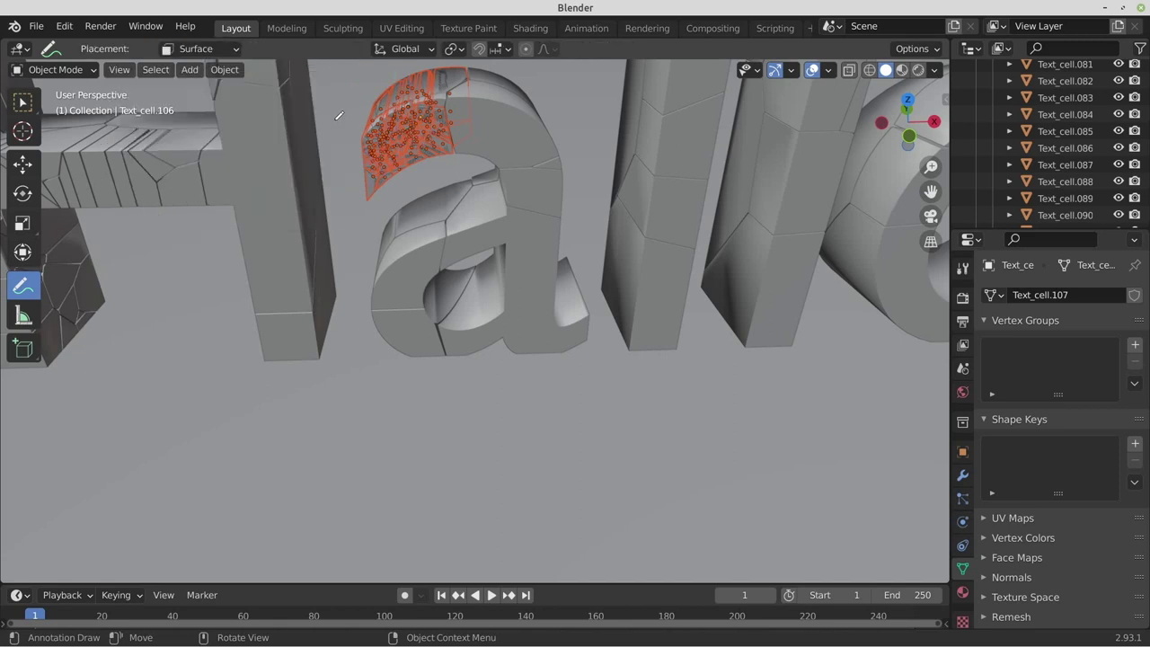
{"action": "scroll", "coordinate": [1048, 156], "scroll_direction": "up", "scroll_amount": 5}
{"action": "scroll", "coordinate": [1048, 156], "scroll_direction": "up", "scroll_amount": 5}
{"action": "scroll", "coordinate": [1048, 156], "scroll_direction": "up", "scroll_amount": 5}
{"action": "scroll", "coordinate": [1048, 156], "scroll_direction": "up", "scroll_amount": 5}
{"action": "scroll", "coordinate": [1048, 156], "scroll_direction": "up", "scroll_amount": 5}
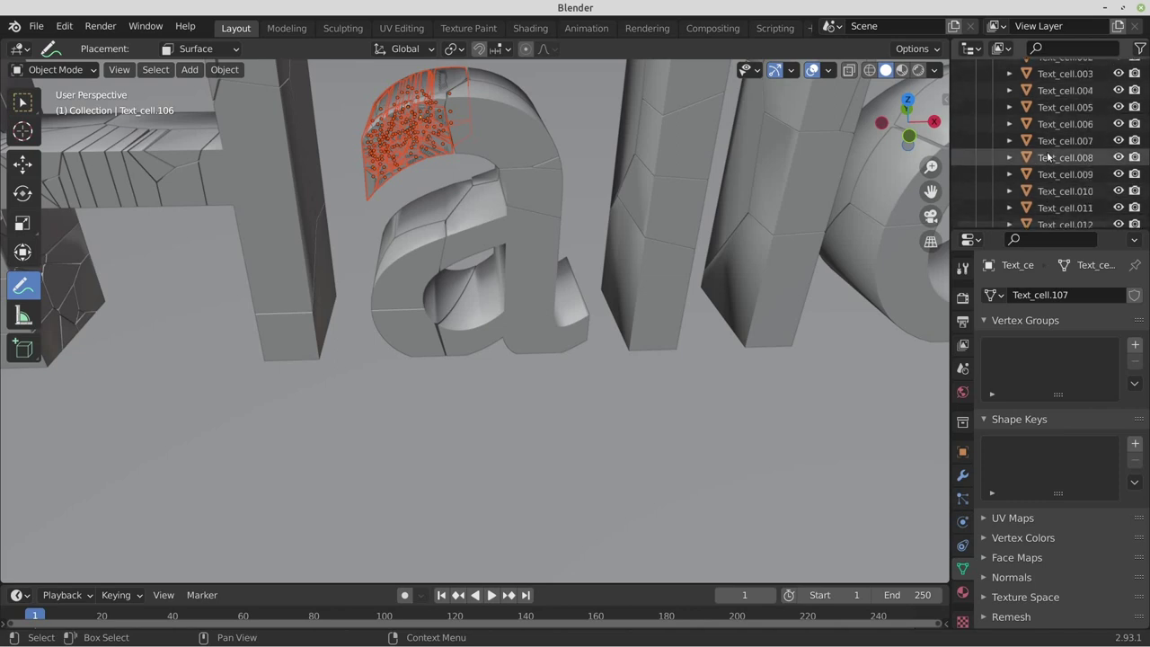
{"action": "scroll", "coordinate": [1048, 156], "scroll_direction": "up", "scroll_amount": 3}
Step: Select every object in the teilchen collection and frame the fragments in view
{"action": "right_click", "coordinate": [1048, 102]}
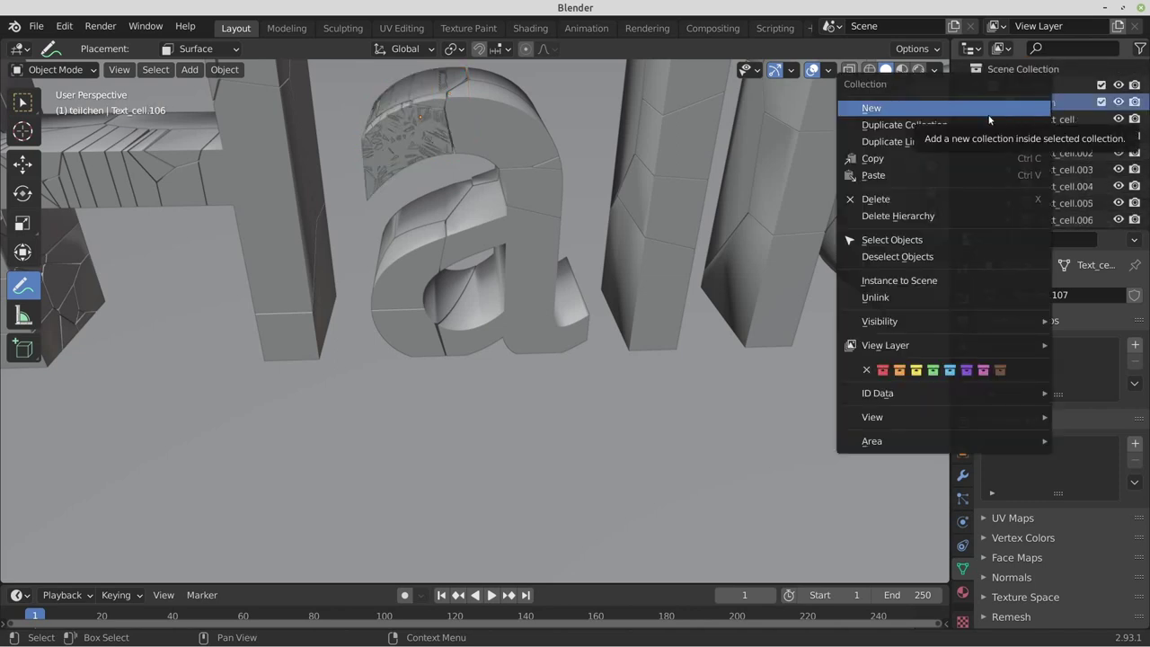
{"action": "left_click", "coordinate": [934, 240]}
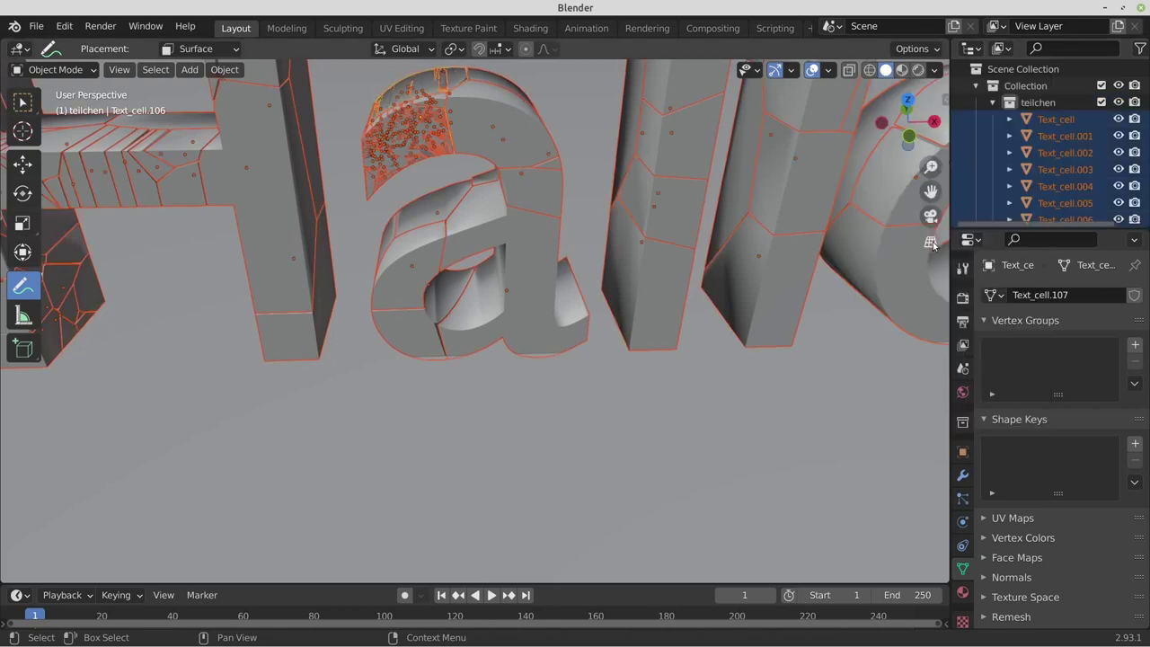
{"action": "key", "text": "KP_Decimal"}
{"action": "middle_click_drag", "start_coordinate": [602, 233], "coordinate": [526, 192]}
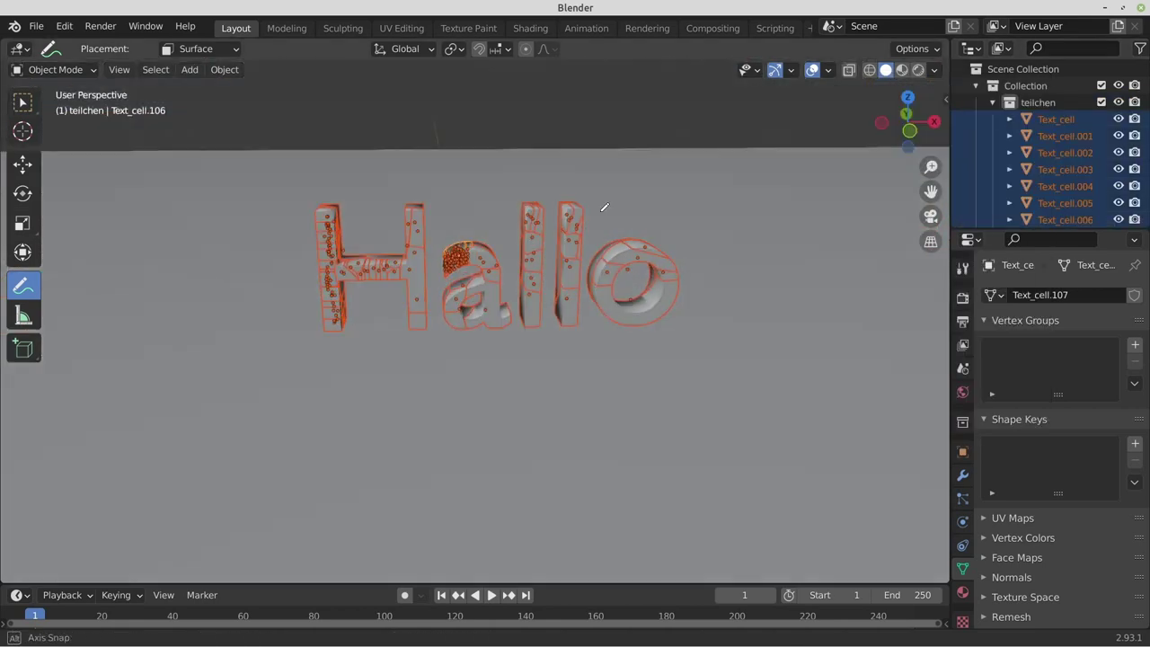
{"action": "scroll", "coordinate": [570, 340], "scroll_direction": "down", "scroll_amount": 5}
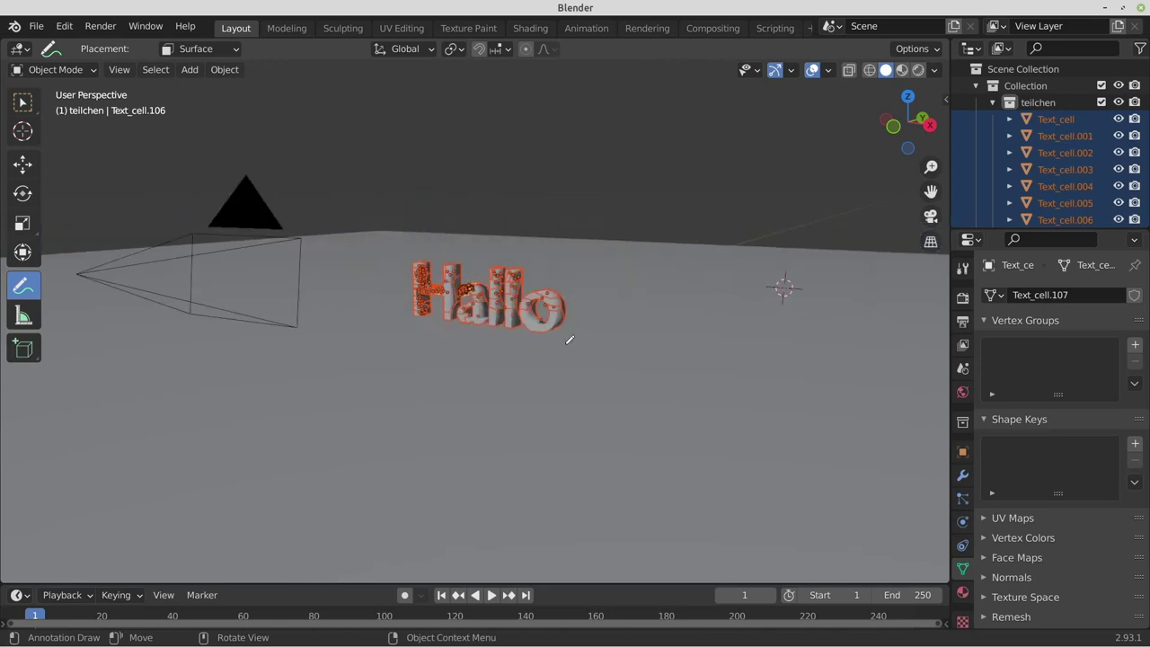
{"action": "middle_click_drag", "start_coordinate": [554, 353], "coordinate": [591, 354]}
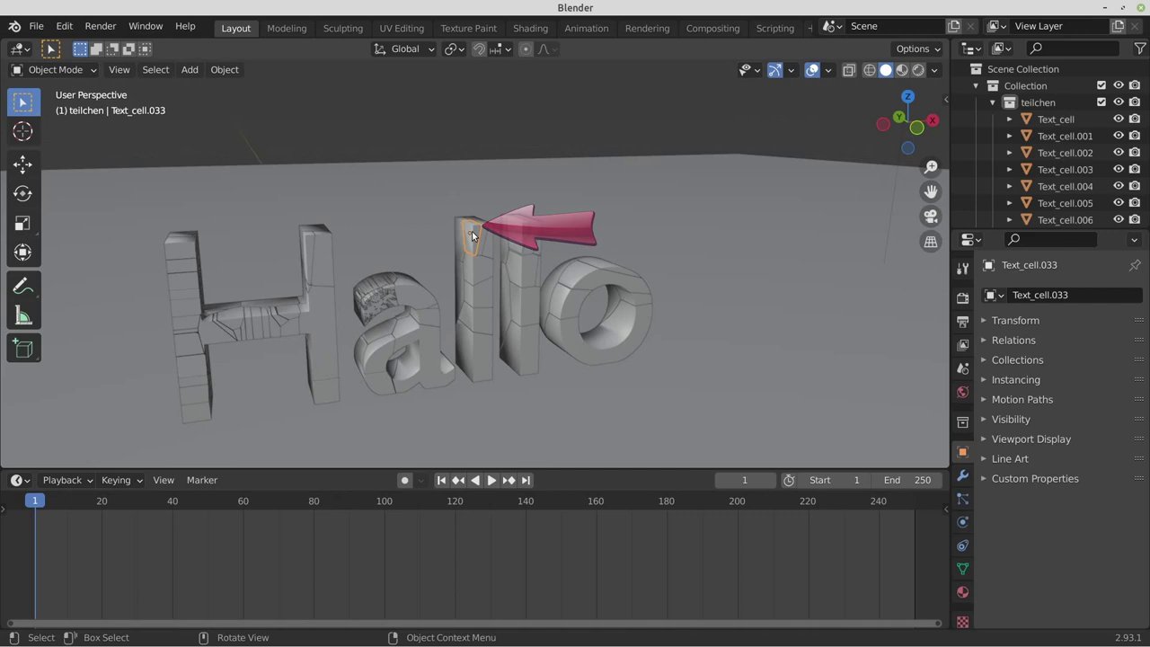
Step: Make Text_cell.033 an active 1 kg rigid body, preview the fall, then select the ground plane
{"action": "left_click", "coordinate": [962, 524]}
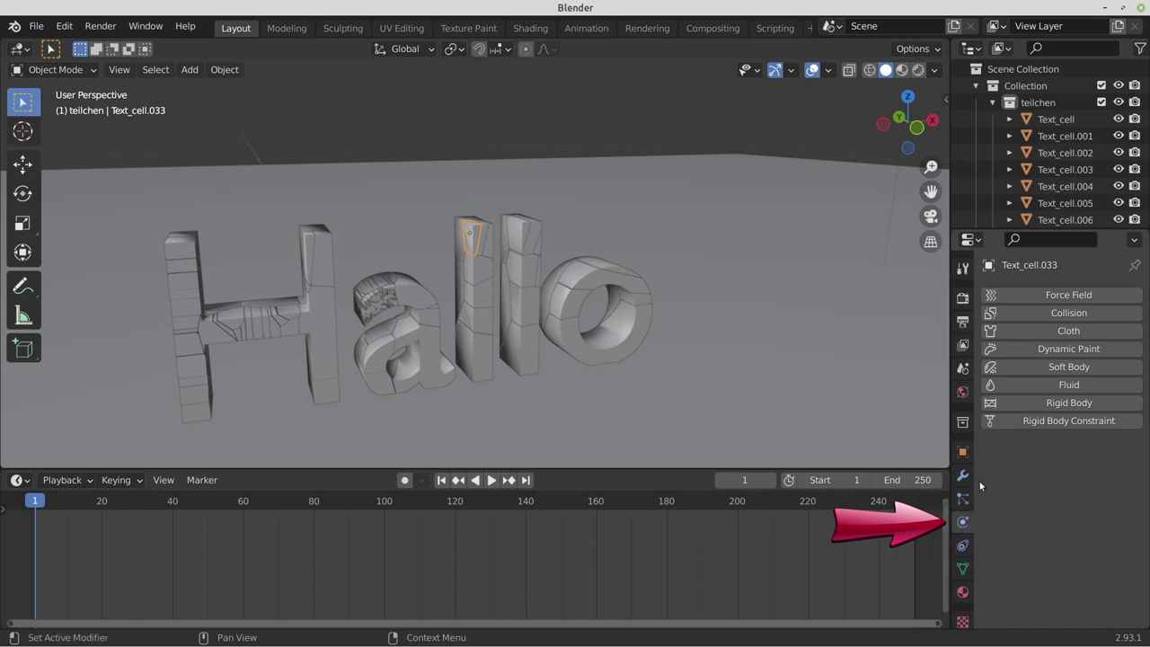
{"action": "left_click", "coordinate": [996, 404]}
{"action": "middle_click_drag", "start_coordinate": [912, 423], "coordinate": [683, 454]}
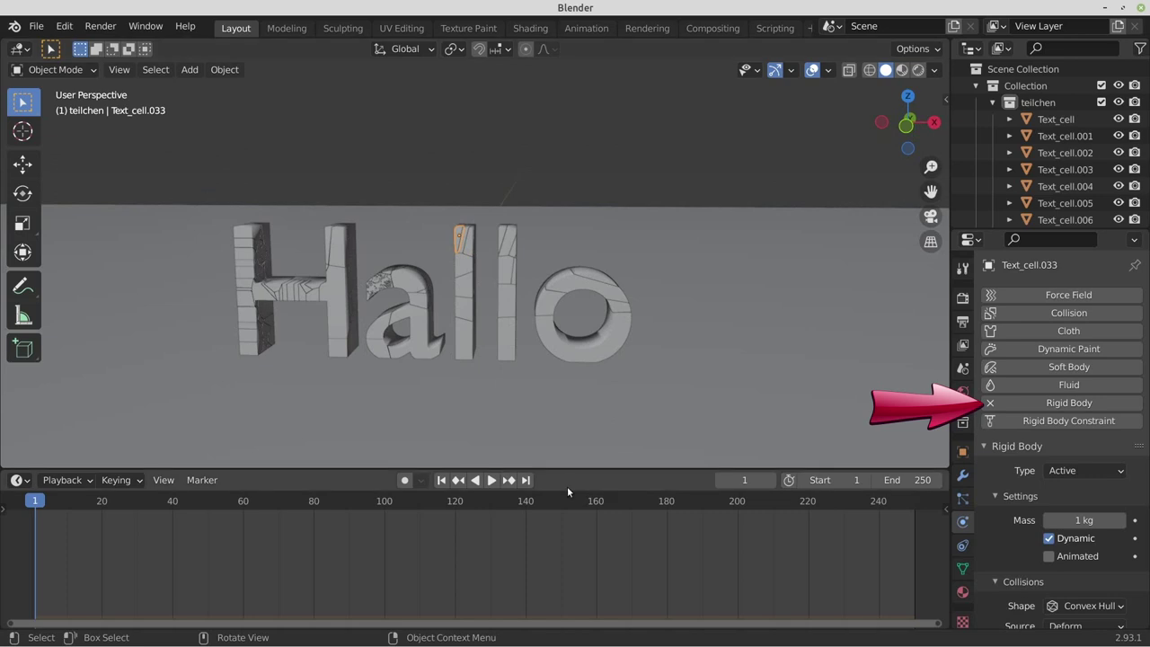
{"action": "left_click", "coordinate": [488, 483]}
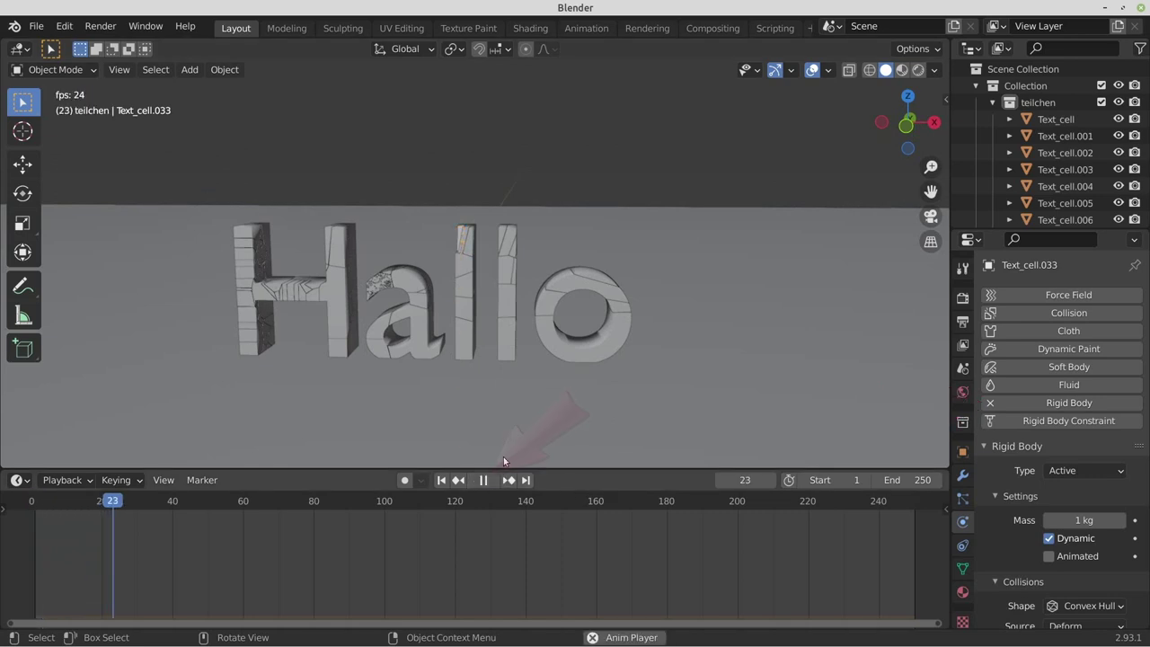
{"action": "scroll", "coordinate": [477, 338], "scroll_direction": "down", "scroll_amount": 3}
{"action": "scroll", "coordinate": [477, 340], "scroll_direction": "down", "scroll_amount": 2}
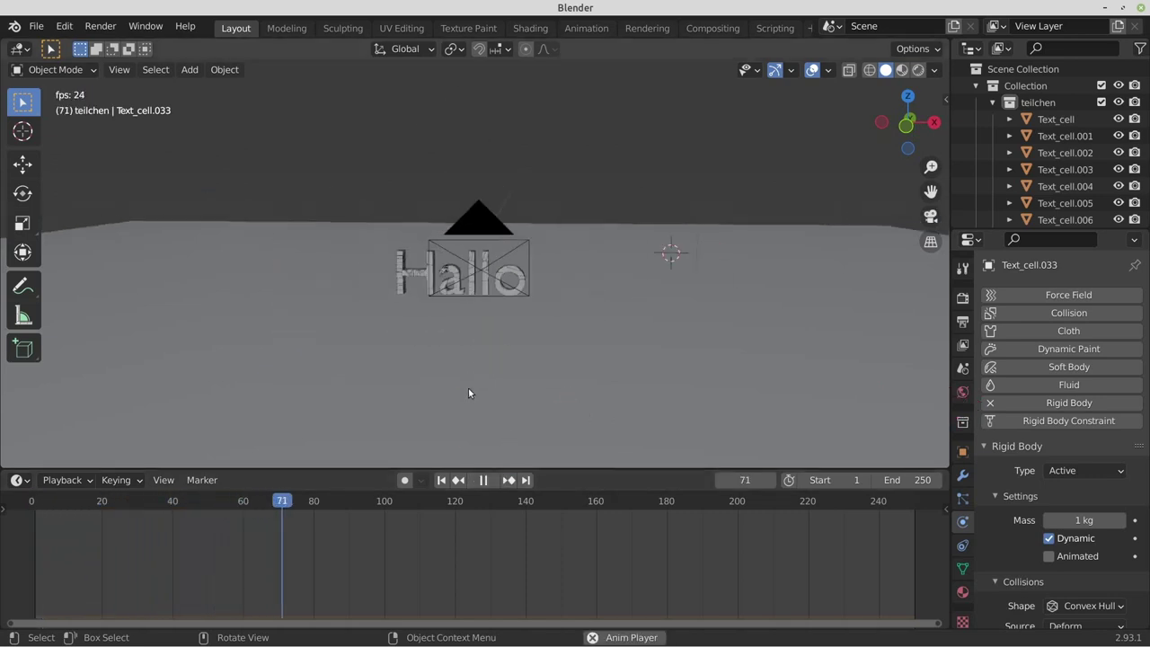
{"action": "key", "text": "Escape"}
{"action": "middle_click_drag", "start_coordinate": [413, 328], "coordinate": [469, 351]}
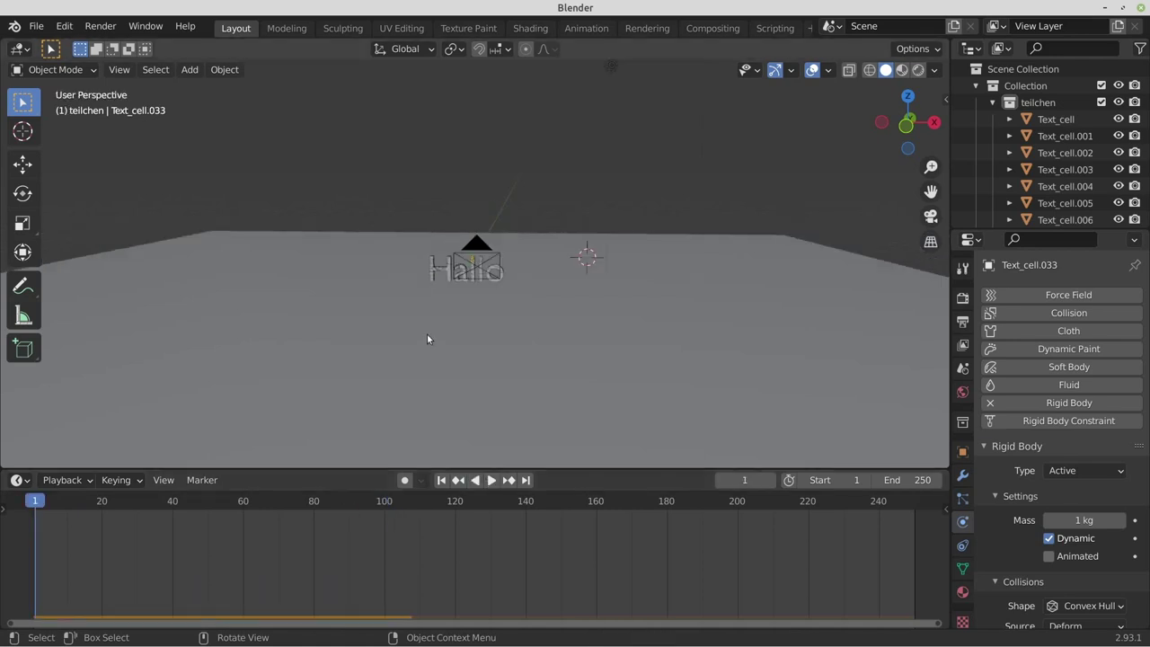
{"action": "left_click", "coordinate": [420, 368]}
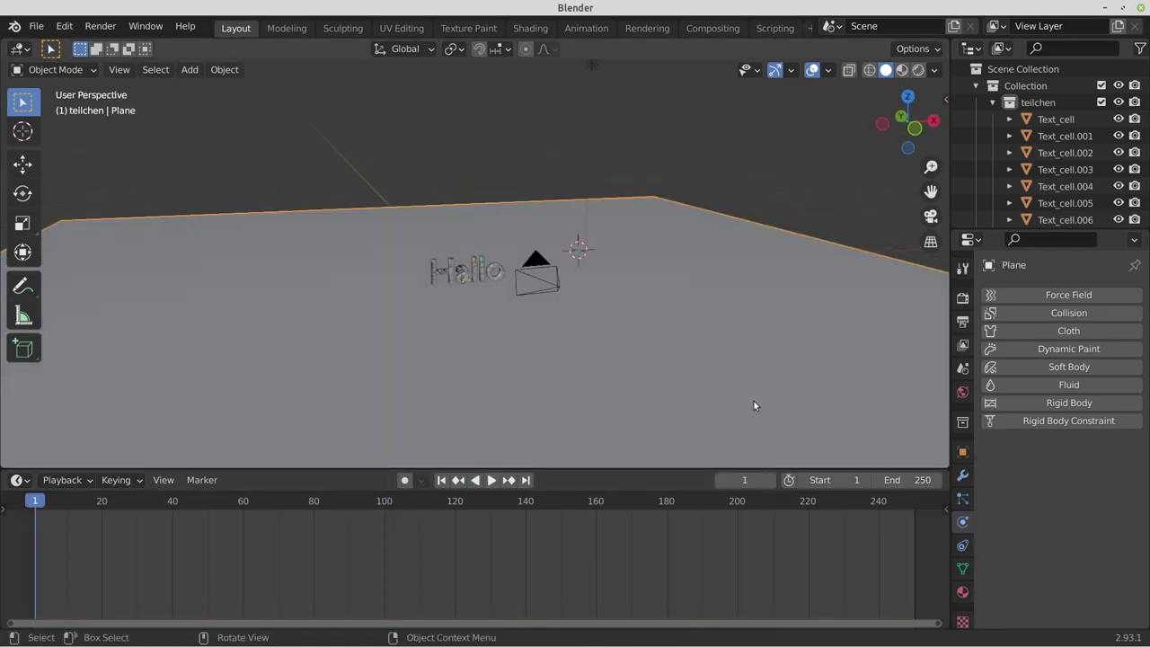
Step: Add rigid body physics to the ground plane, play the simulation and rewind
{"action": "left_click", "coordinate": [993, 405]}
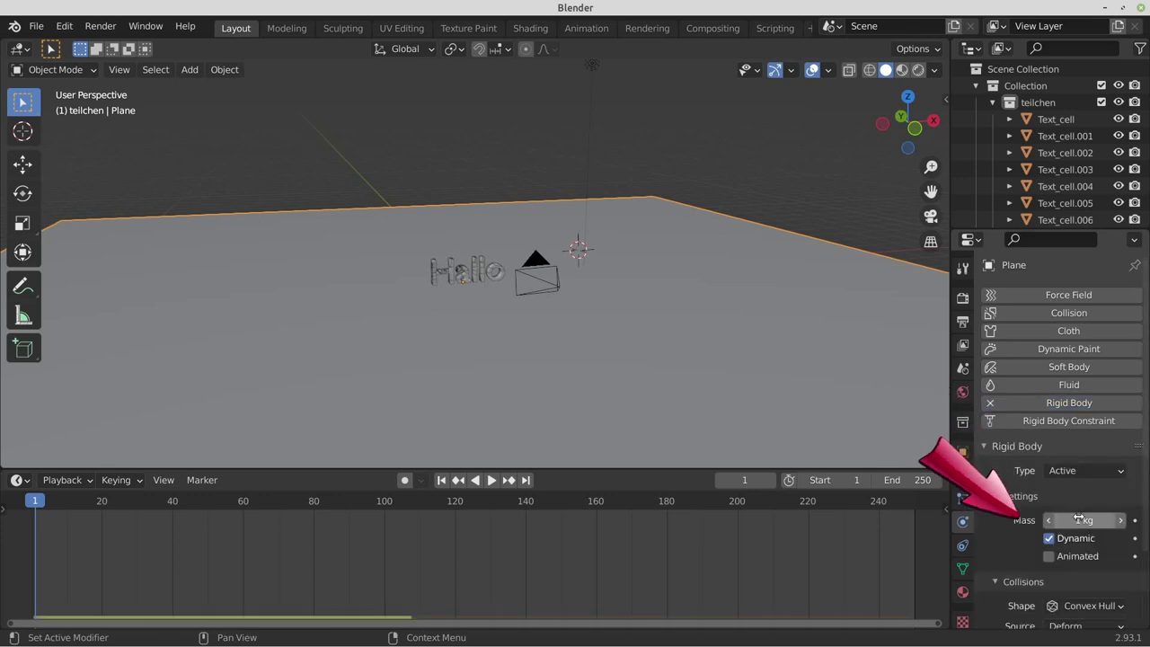
{"action": "scroll", "coordinate": [461, 298], "scroll_direction": "up", "scroll_amount": 4}
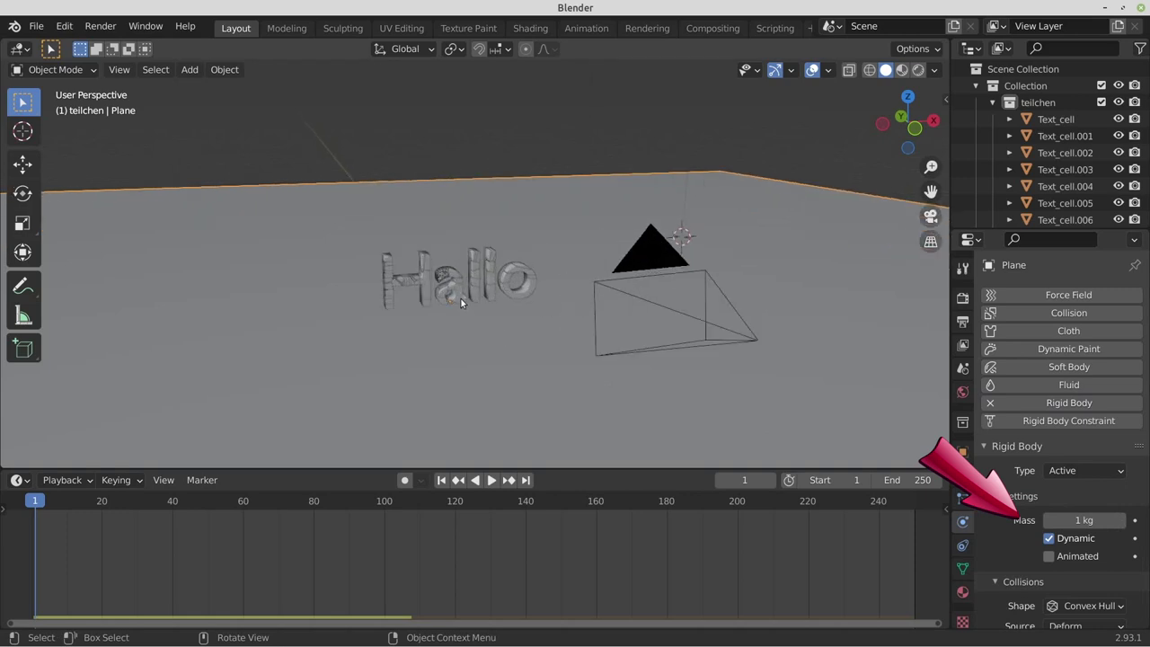
{"action": "scroll", "coordinate": [461, 298], "scroll_direction": "up", "scroll_amount": 1}
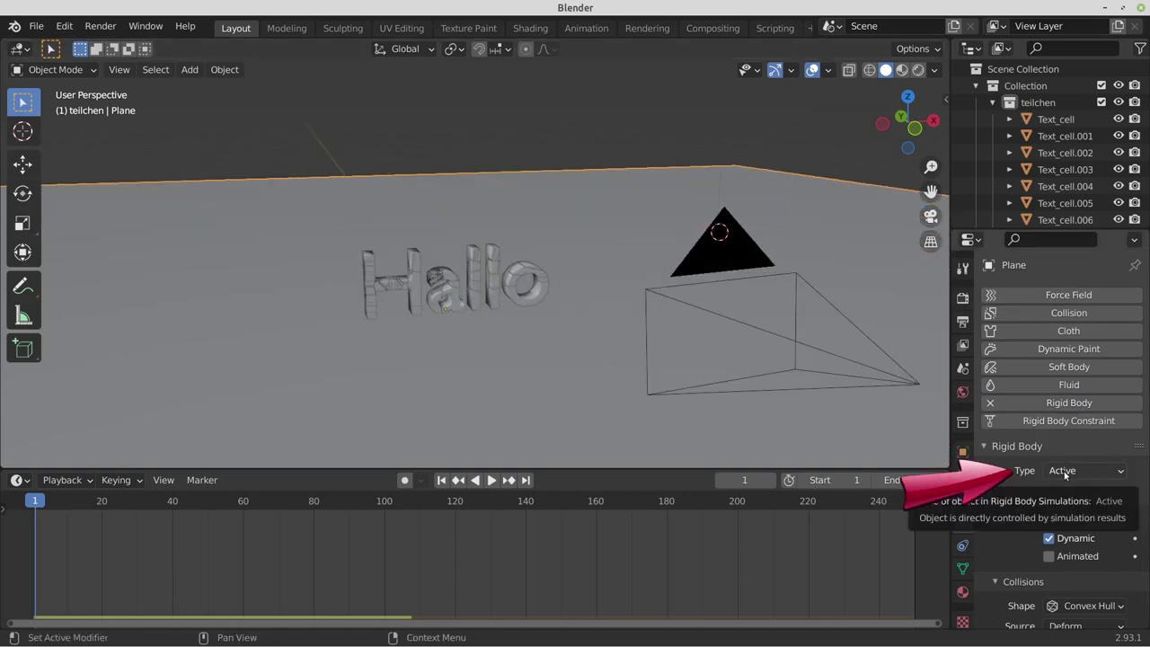
{"action": "left_click", "coordinate": [490, 481]}
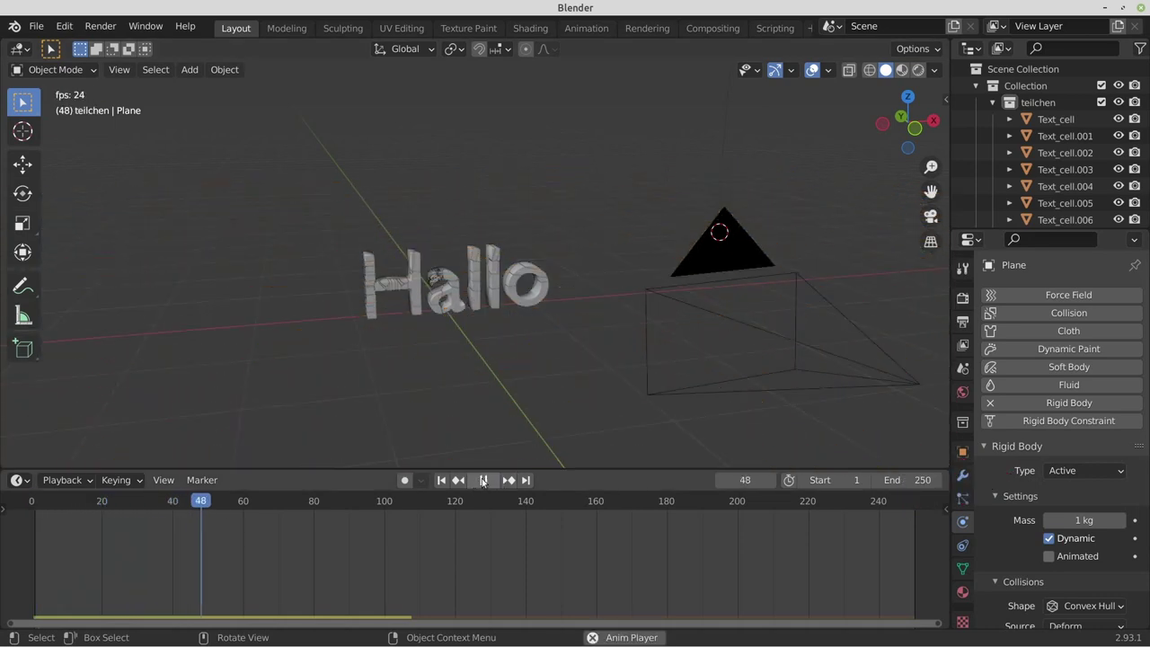
{"action": "left_click", "coordinate": [483, 481]}
{"action": "left_click", "coordinate": [32, 540]}
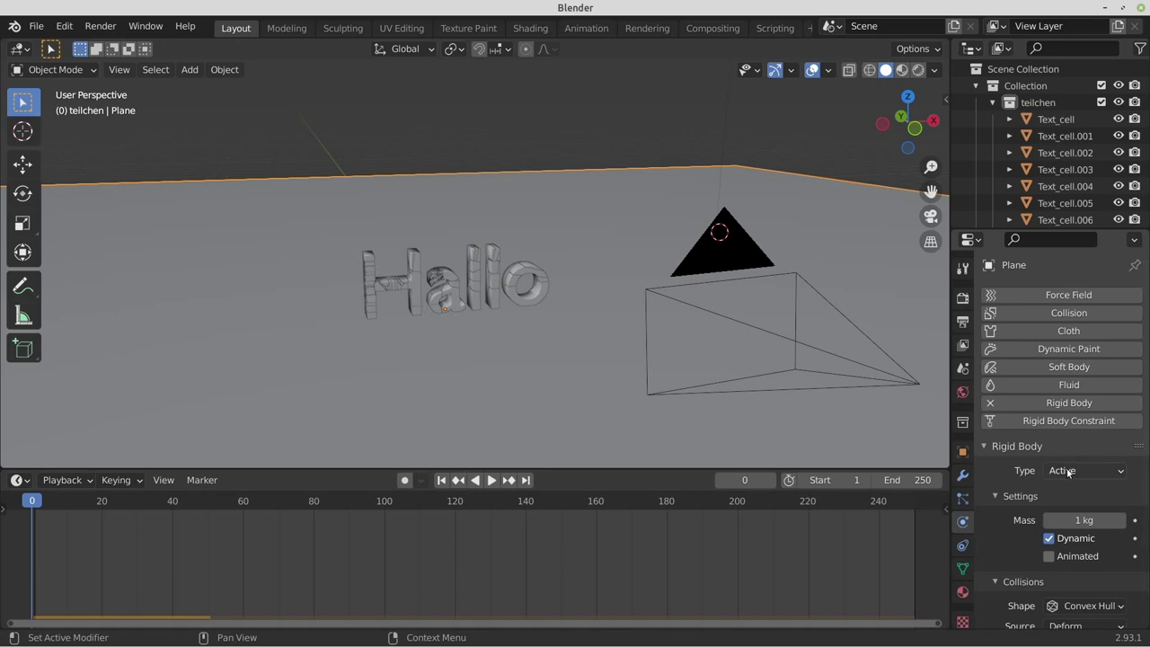
Step: Set the plane's rigid body type to Passive and replay the simulation
{"action": "left_click", "coordinate": [1068, 472]}
{"action": "left_click", "coordinate": [1065, 509]}
{"action": "scroll", "coordinate": [405, 298], "scroll_direction": "up", "scroll_amount": 5}
{"action": "mouse_move", "coordinate": [404, 298]}
{"action": "middle_mouse_down"}
{"action": "mouse_move", "coordinate": [396, 292]}
{"action": "mouse_move", "coordinate": [409, 301]}
{"action": "middle_mouse_up"}
{"action": "left_click", "coordinate": [485, 482]}
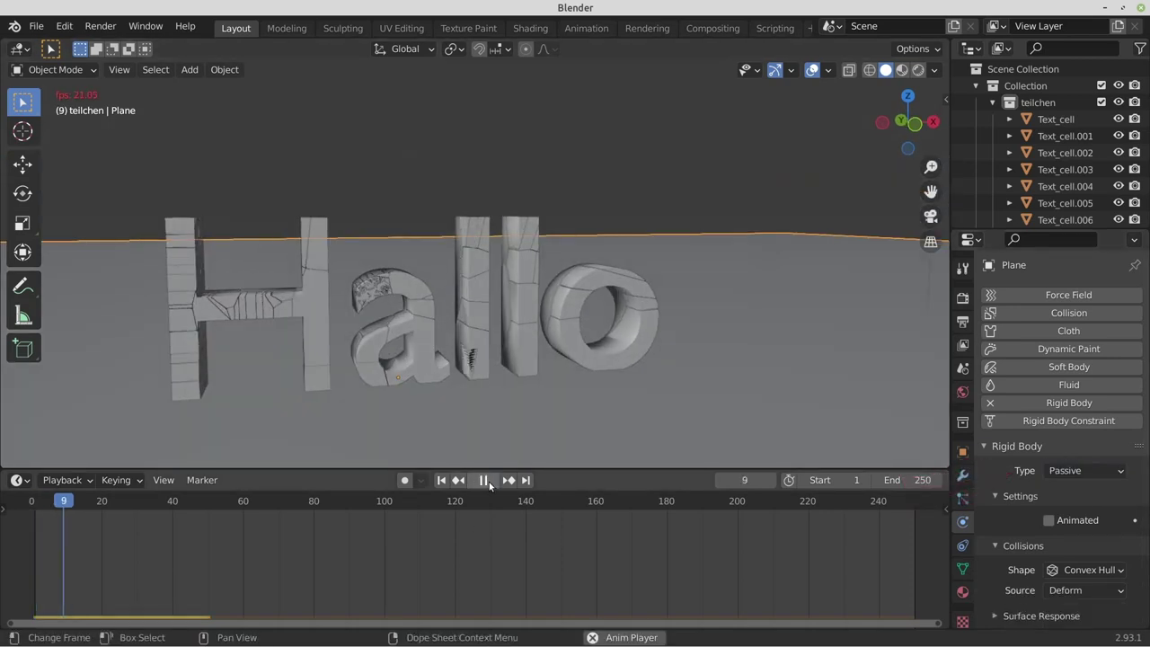
{"action": "scroll", "coordinate": [443, 362], "scroll_direction": "up", "scroll_amount": 2}
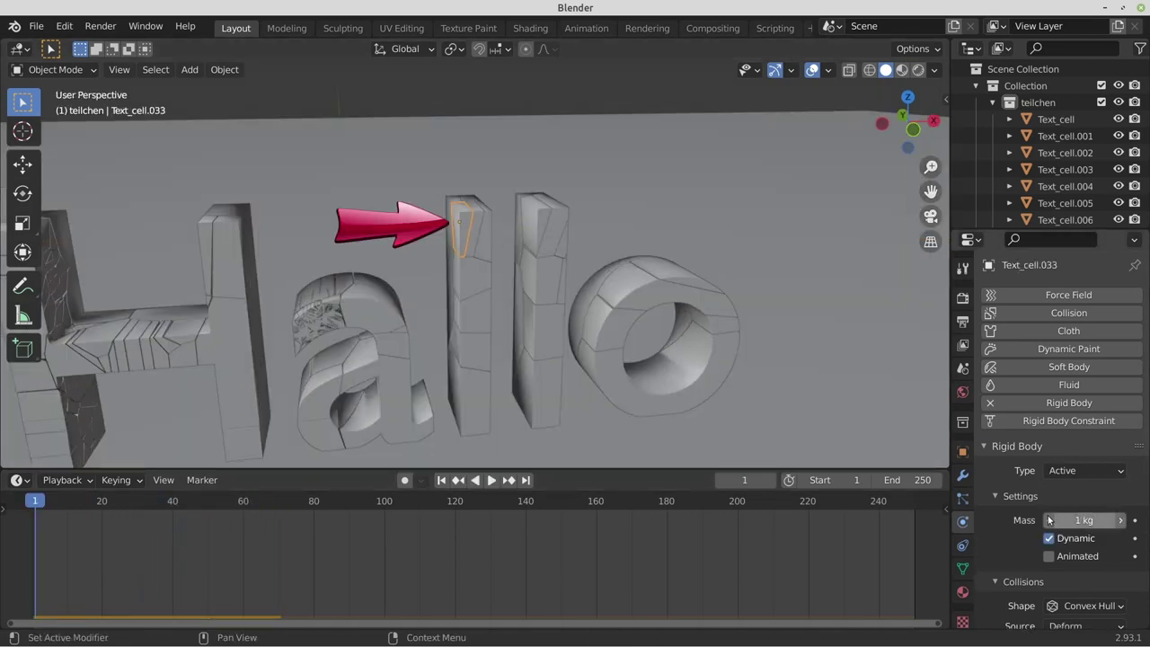
Step: In Surface Response, raise Text_cell.033's friction from 0.500 to 0.707
{"action": "scroll", "coordinate": [998, 553], "scroll_direction": "down", "scroll_amount": 3}
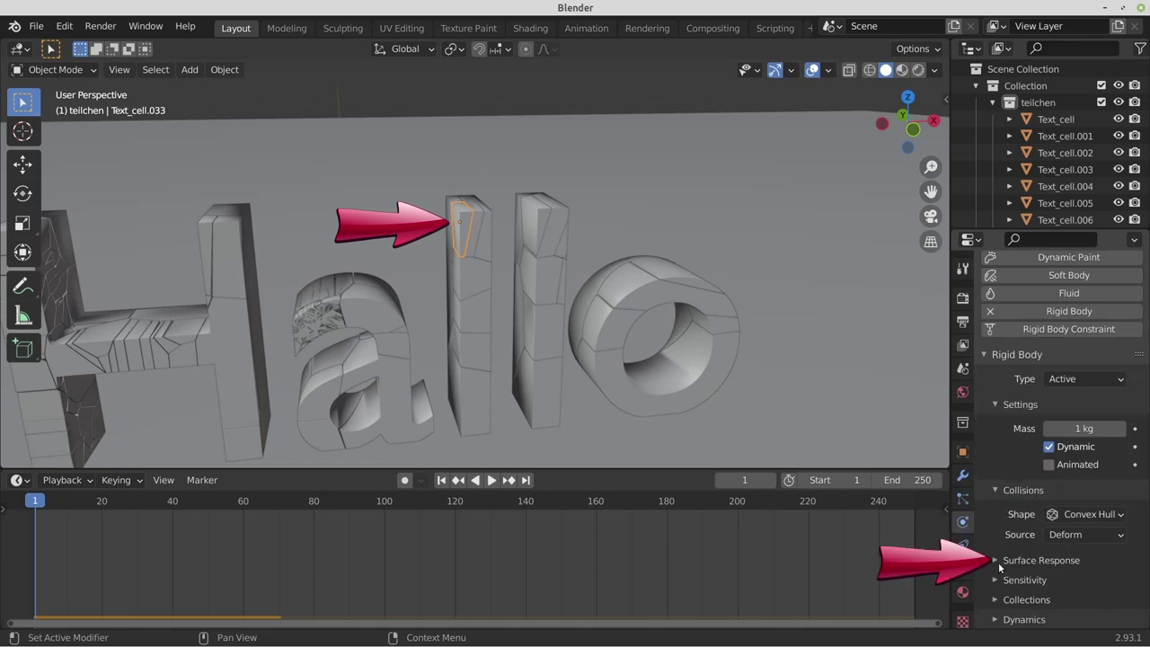
{"action": "left_click", "coordinate": [998, 561]}
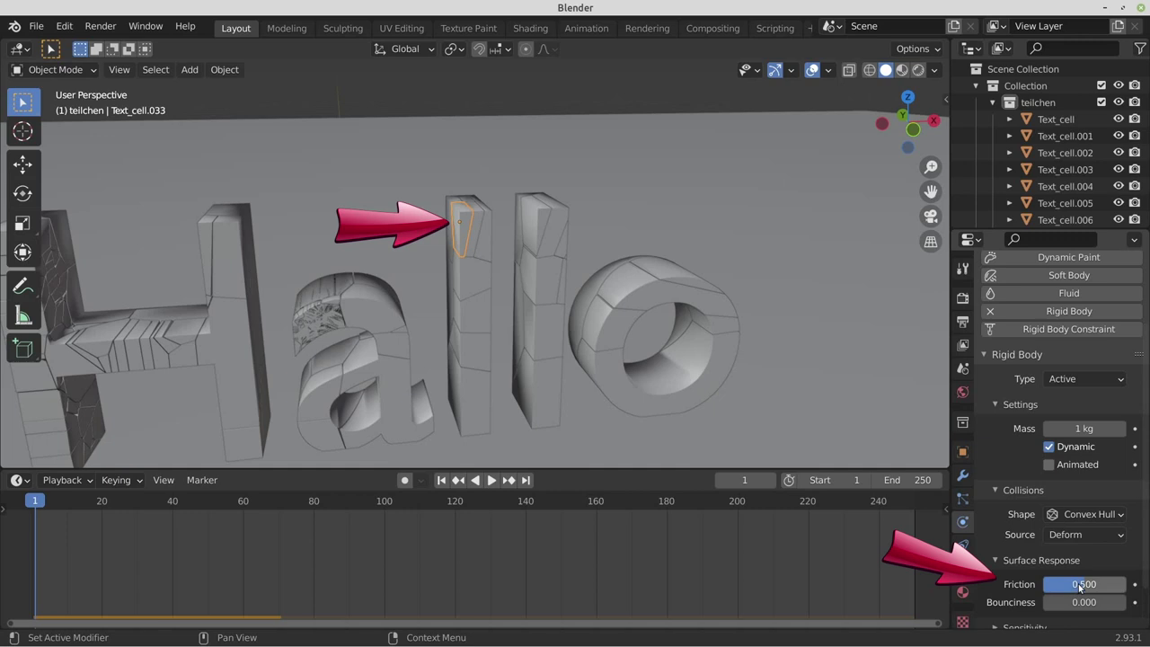
{"action": "left_click_drag", "start_coordinate": [1084, 584], "coordinate": [1102, 584]}
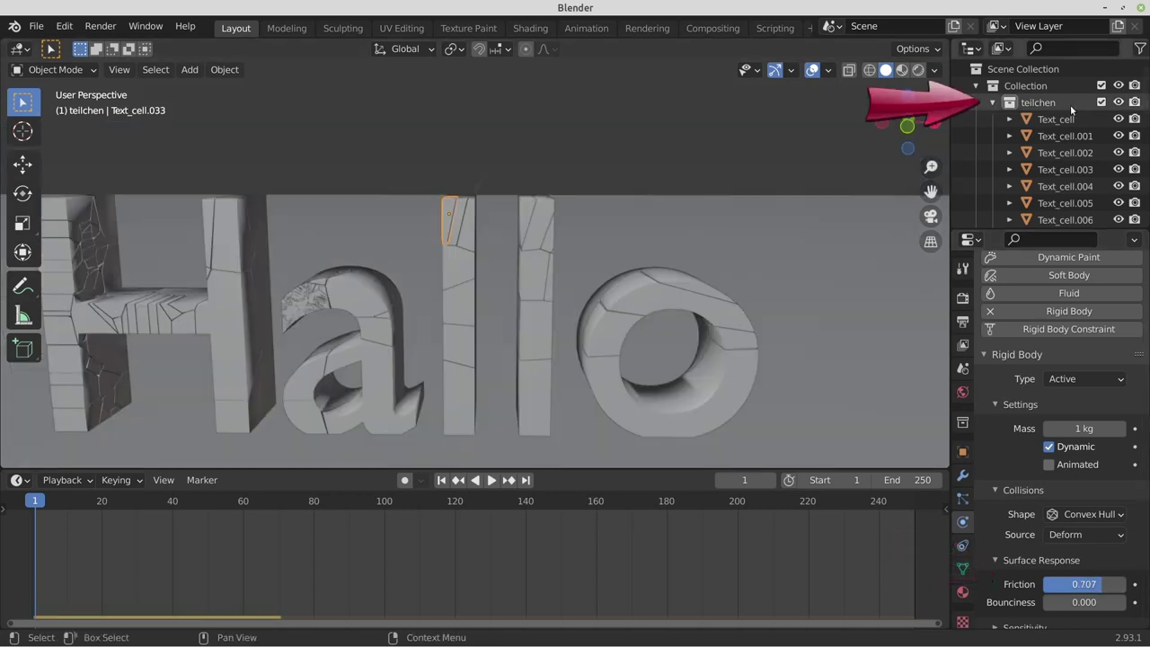
{"action": "right_click", "coordinate": [1071, 109]}
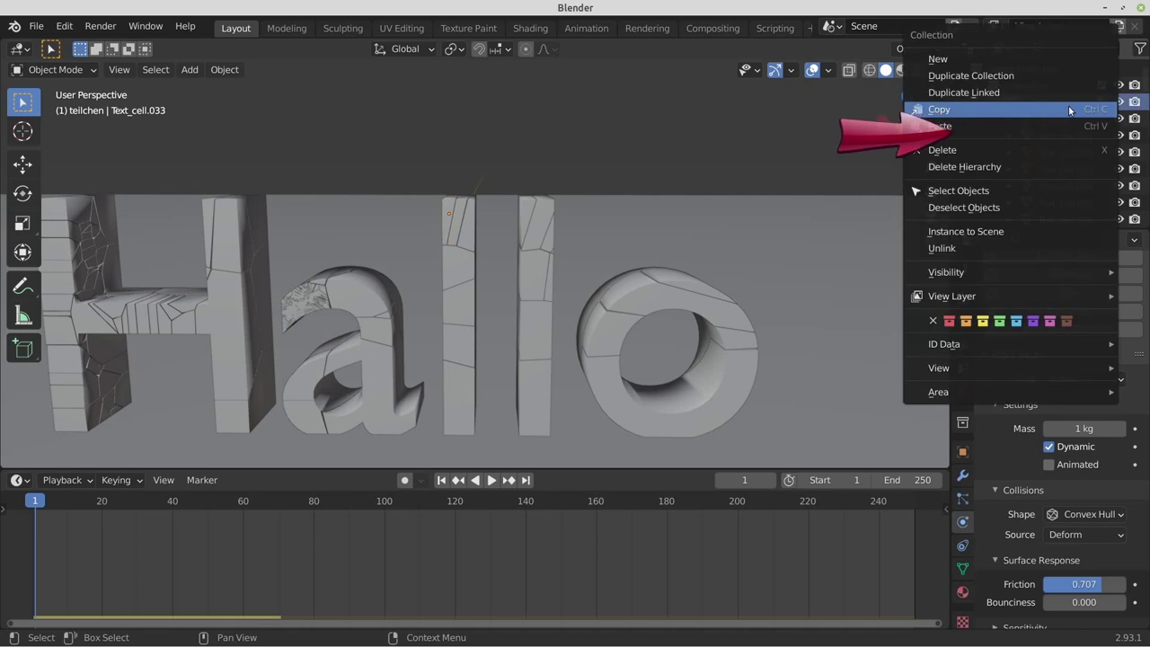
Step: Select all teilchen fragments, copy rigid body settings from active, then inspect Text_cell.045
{"action": "left_click", "coordinate": [997, 190]}
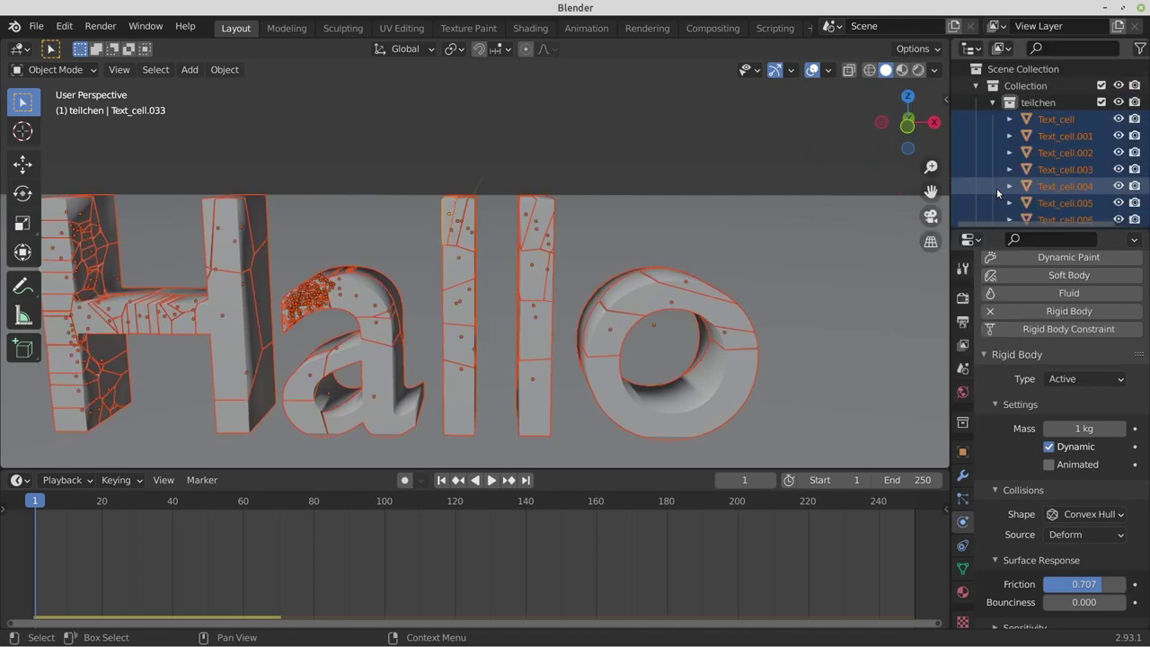
{"action": "scroll", "coordinate": [416, 243], "scroll_direction": "up", "scroll_amount": 5}
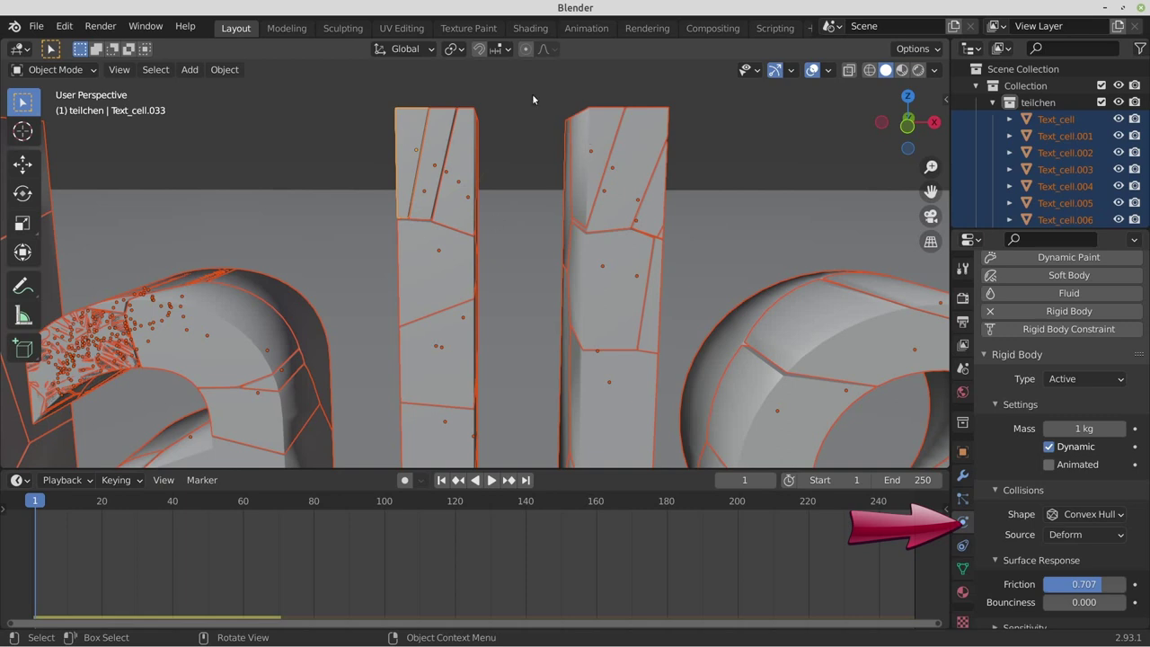
{"action": "left_click", "coordinate": [225, 70]}
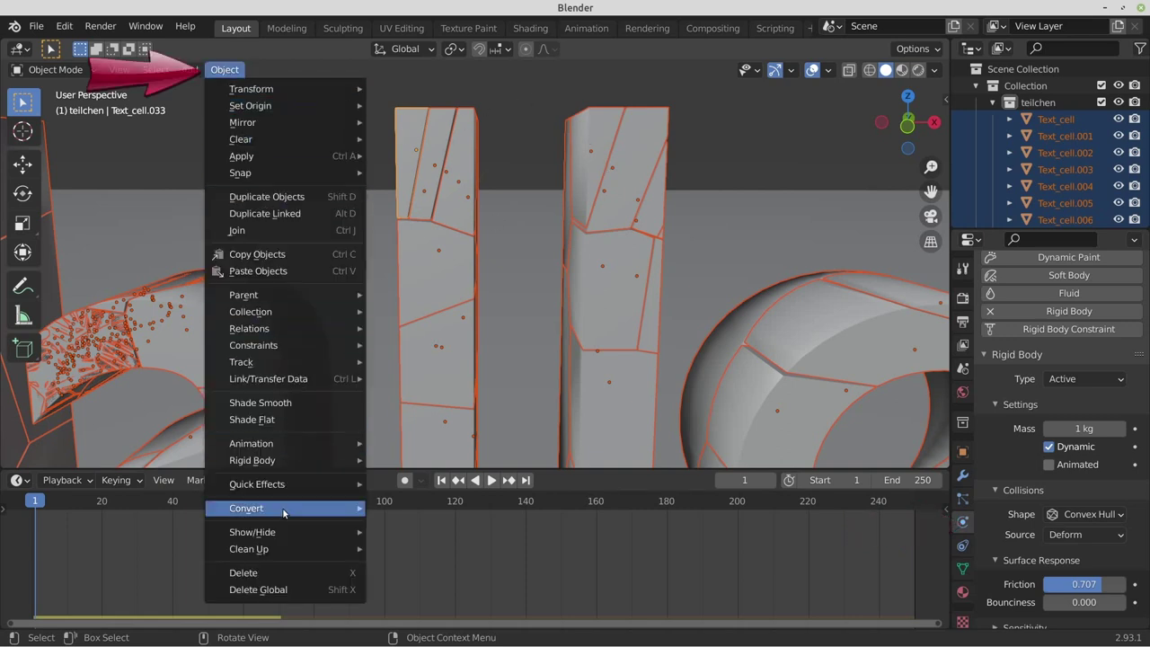
{"action": "mouse_move", "coordinate": [252, 460]}
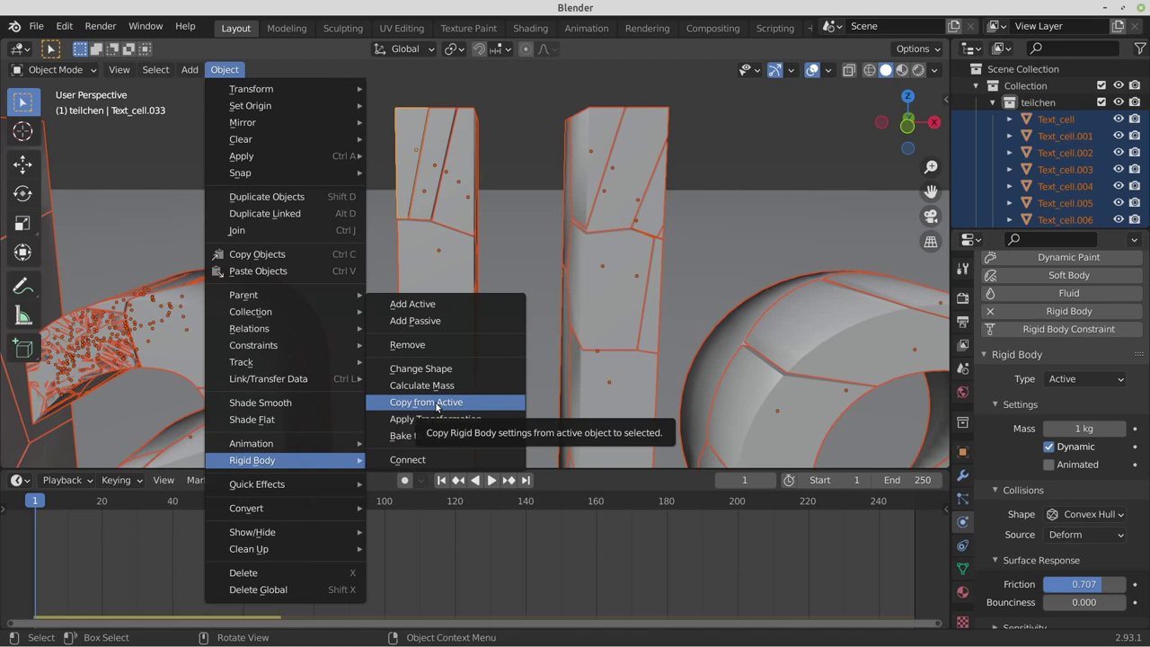
{"action": "left_click", "coordinate": [437, 402]}
{"action": "left_click", "coordinate": [436, 350]}
{"action": "left_click", "coordinate": [435, 184]}
{"action": "left_click", "coordinate": [433, 178]}
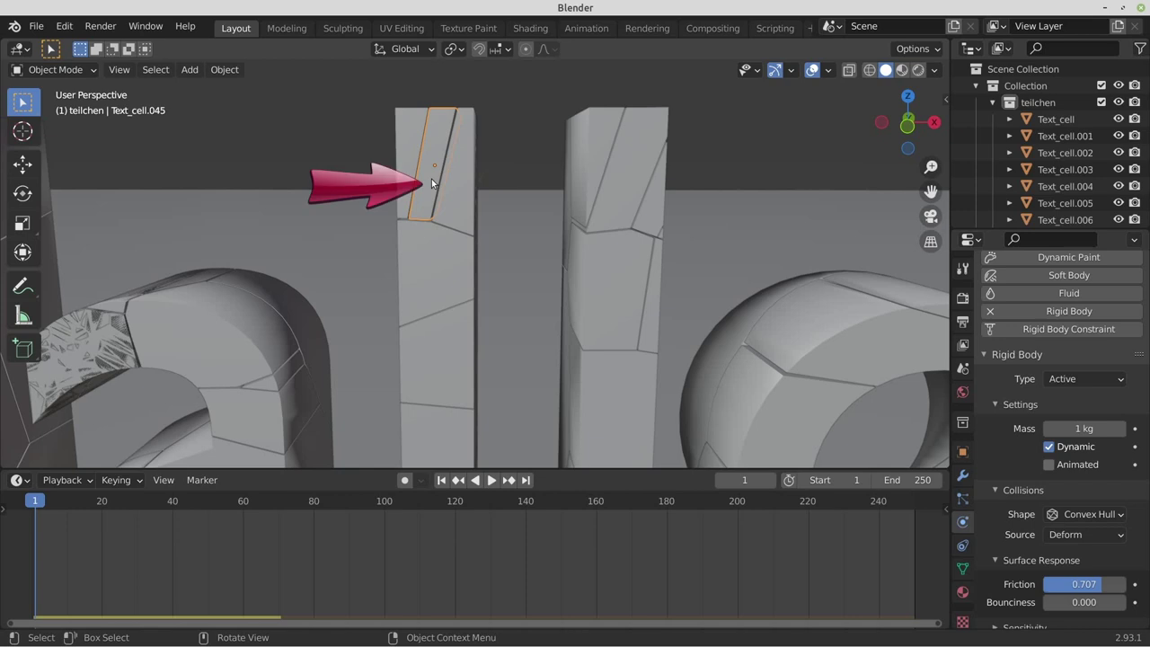
{"action": "left_click", "coordinate": [458, 276]}
{"action": "scroll", "coordinate": [482, 331], "scroll_direction": "down", "scroll_amount": 5}
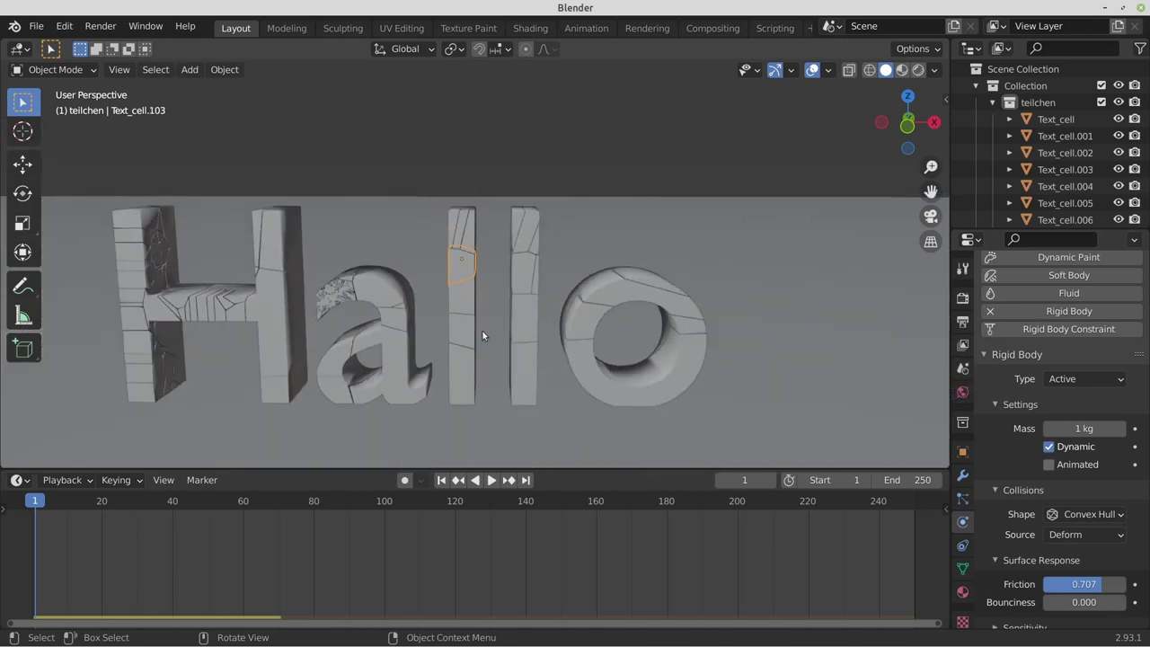
{"action": "left_click", "coordinate": [622, 286]}
{"action": "scroll", "coordinate": [314, 293], "scroll_direction": "up", "scroll_amount": 4}
{"action": "scroll", "coordinate": [313, 292], "scroll_direction": "up", "scroll_amount": 3}
{"action": "mouse_move", "coordinate": [310, 295]}
{"action": "middle_mouse_down"}
{"action": "mouse_move", "coordinate": [362, 275]}
{"action": "mouse_move", "coordinate": [223, 319]}
{"action": "middle_mouse_up"}
{"action": "left_click", "coordinate": [125, 293]}
{"action": "left_click", "coordinate": [120, 294]}
{"action": "scroll", "coordinate": [111, 310], "scroll_direction": "down", "scroll_amount": 7}
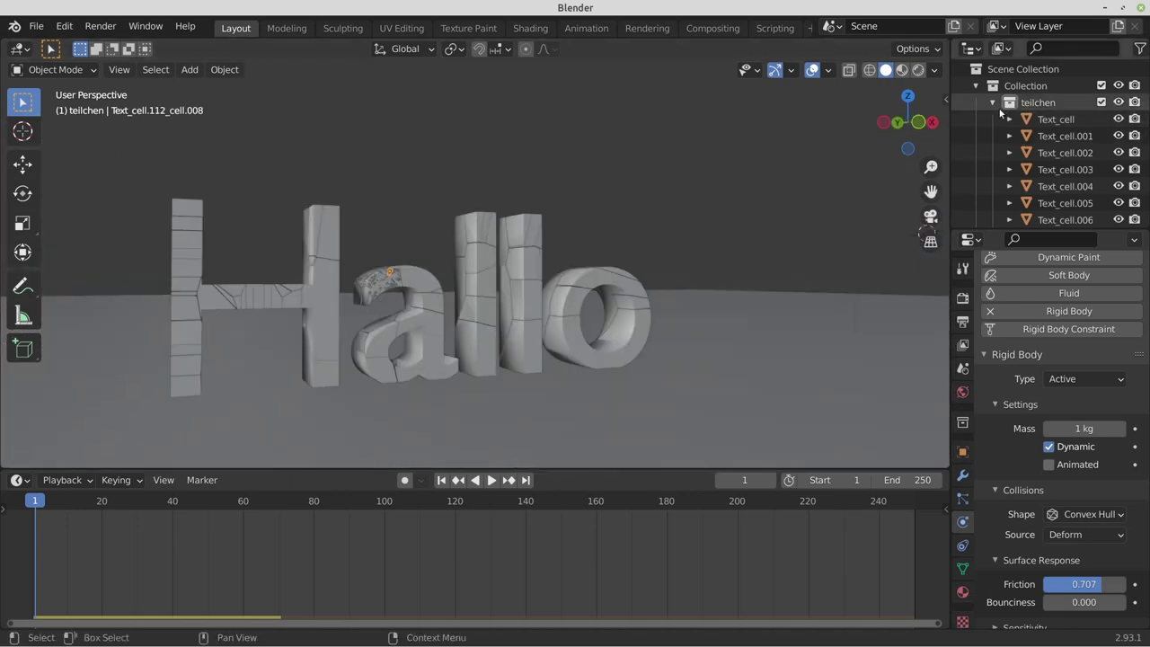
Step: Select all teilchen objects and calculate their rigid-body masses as Brick (Soft)
{"action": "left_click", "coordinate": [991, 105]}
{"action": "right_click", "coordinate": [1027, 110]}
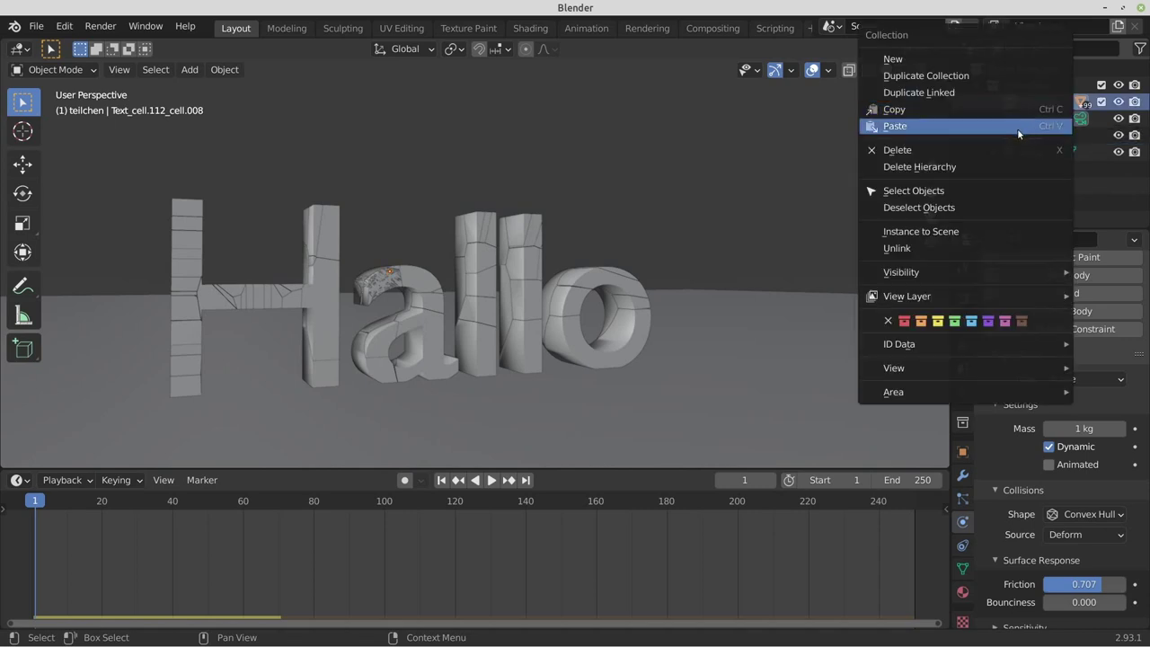
{"action": "left_click", "coordinate": [992, 190]}
{"action": "left_click", "coordinate": [223, 70]}
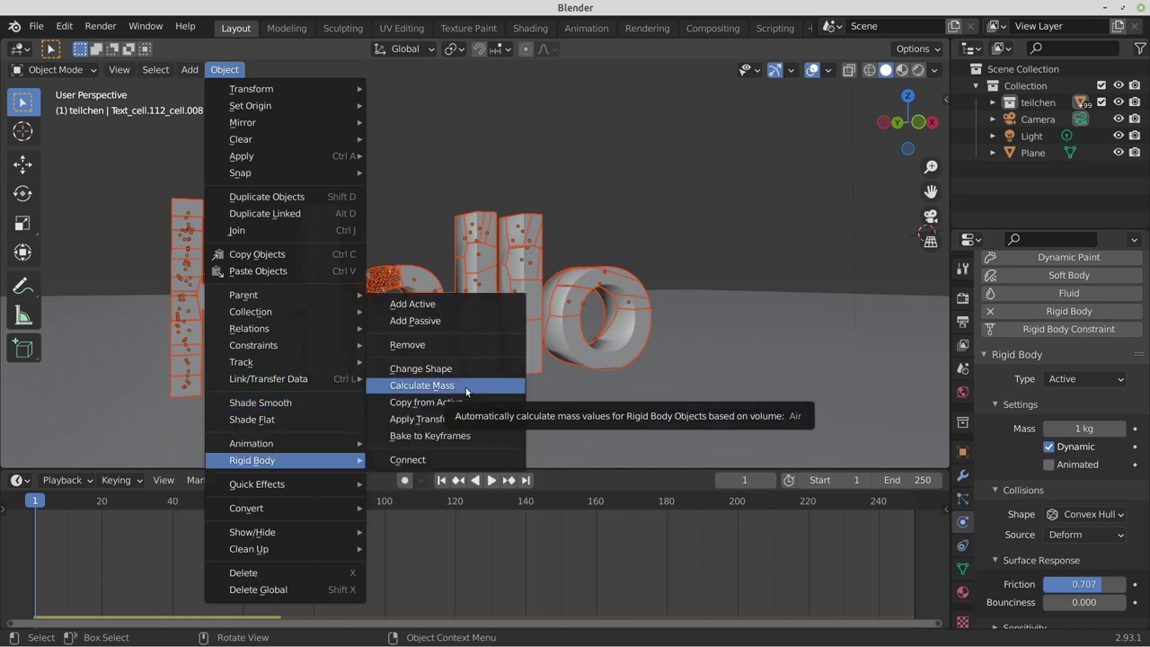
{"action": "left_click", "coordinate": [466, 390]}
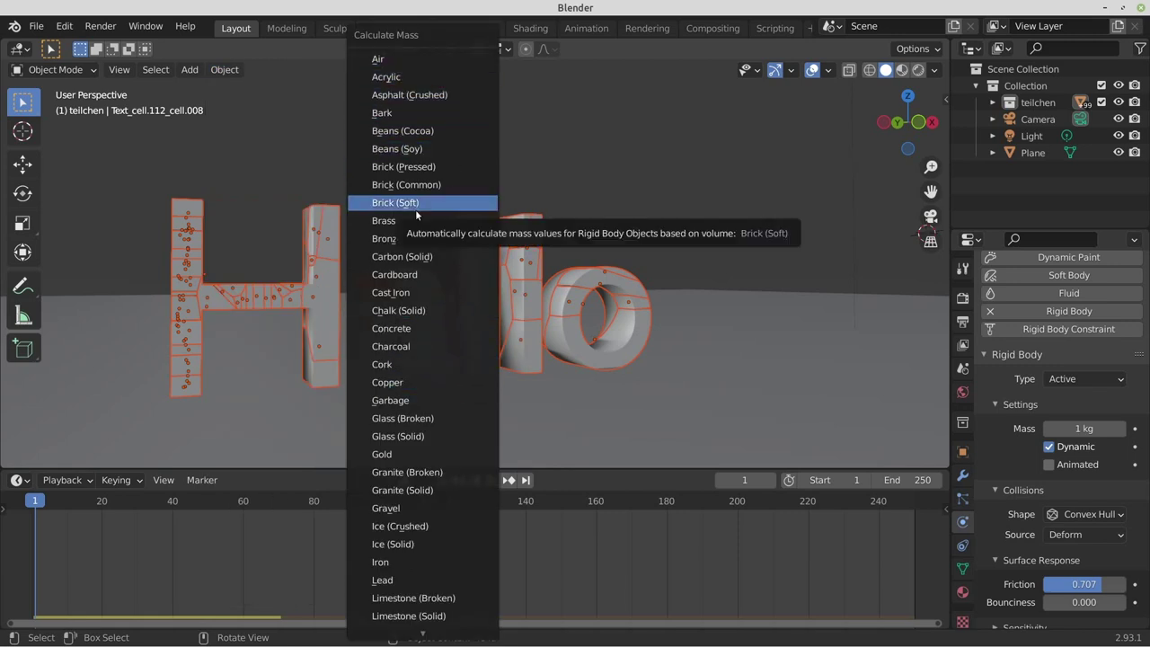
{"action": "left_click", "coordinate": [426, 167]}
Step: Check fragment masses (8.15 kg, 1.1 kg, 0.00687 kg) and play the shattering animation
{"action": "left_click", "coordinate": [491, 257]}
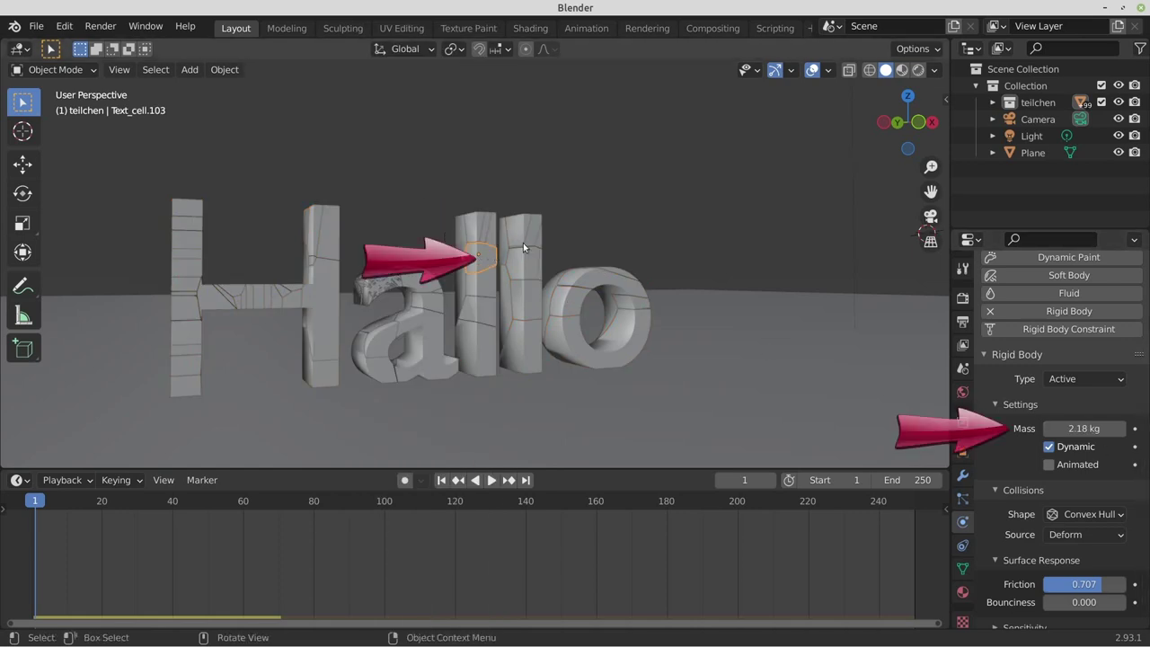
{"action": "left_click", "coordinate": [603, 286]}
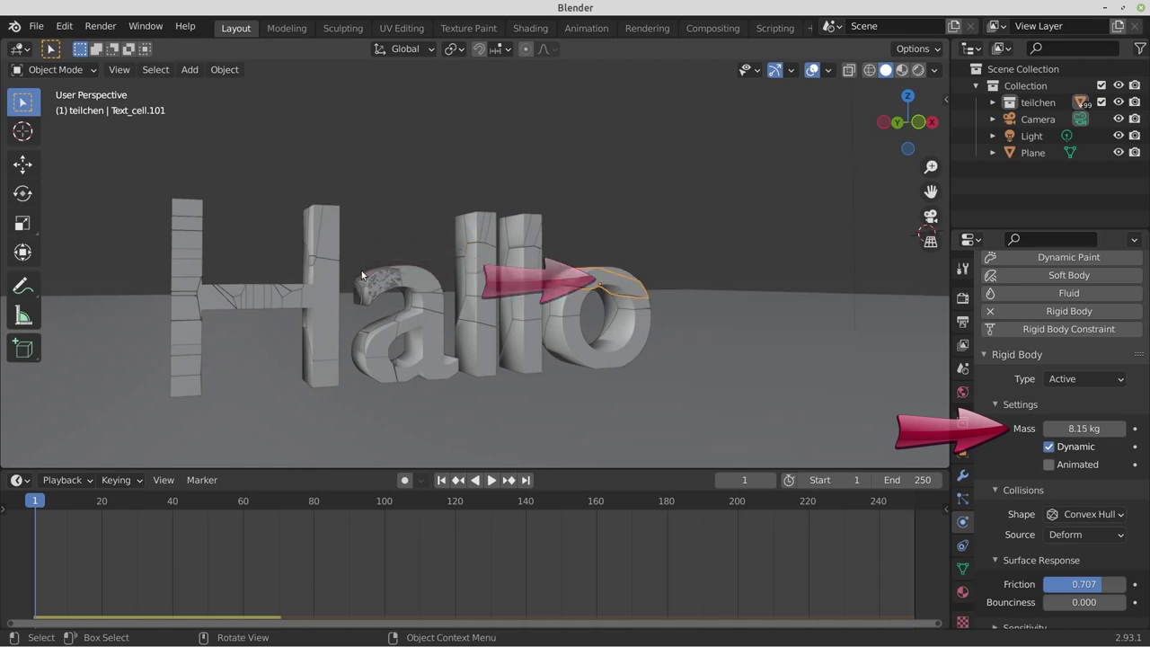
{"action": "scroll", "coordinate": [333, 286], "scroll_direction": "up", "scroll_amount": 5}
{"action": "left_click", "coordinate": [197, 295]}
{"action": "left_click", "coordinate": [198, 302]}
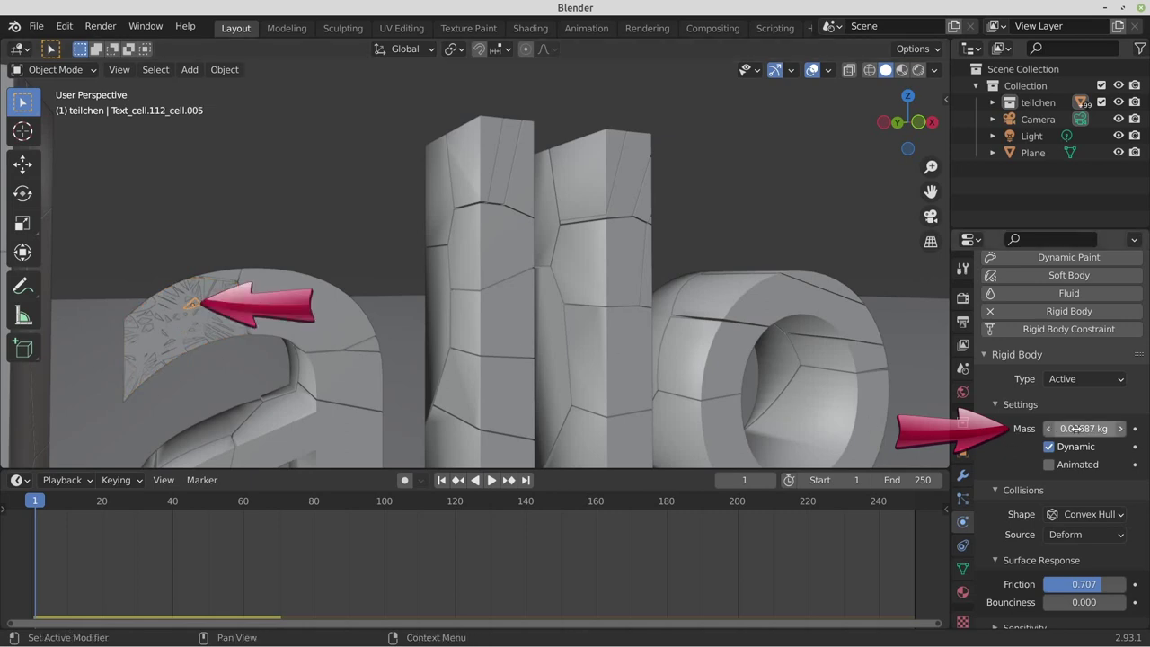
{"action": "scroll", "coordinate": [539, 322], "scroll_direction": "down", "scroll_amount": 8}
{"action": "scroll", "coordinate": [466, 312], "scroll_direction": "down", "scroll_amount": 1}
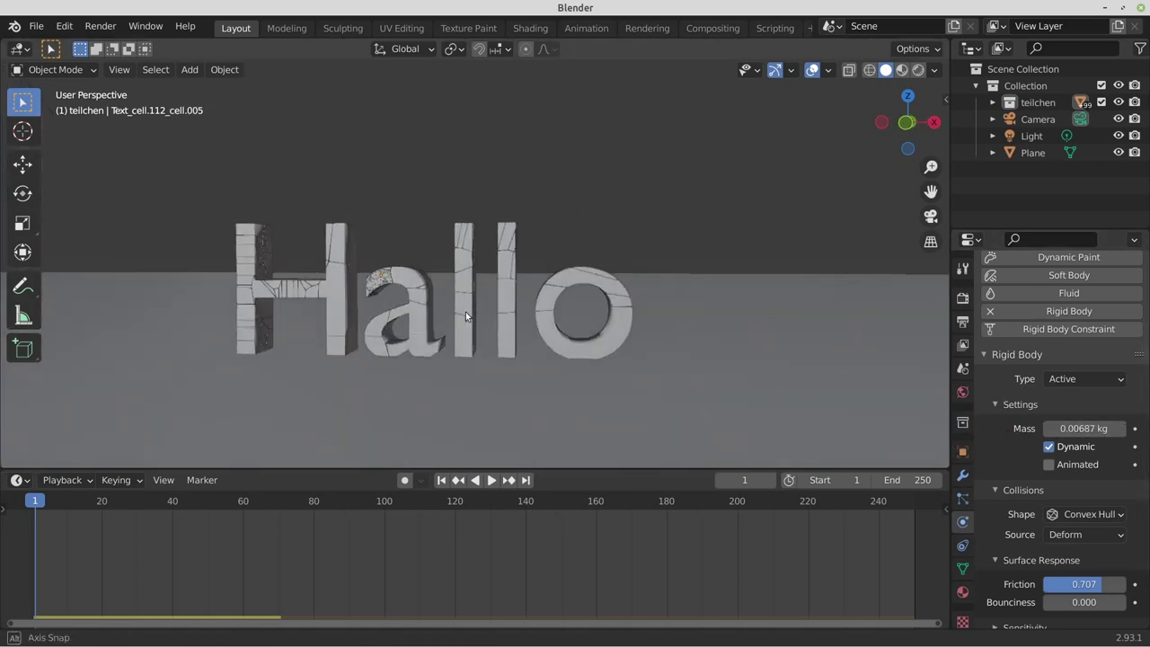
{"action": "scroll", "coordinate": [466, 333], "scroll_direction": "down", "scroll_amount": 3}
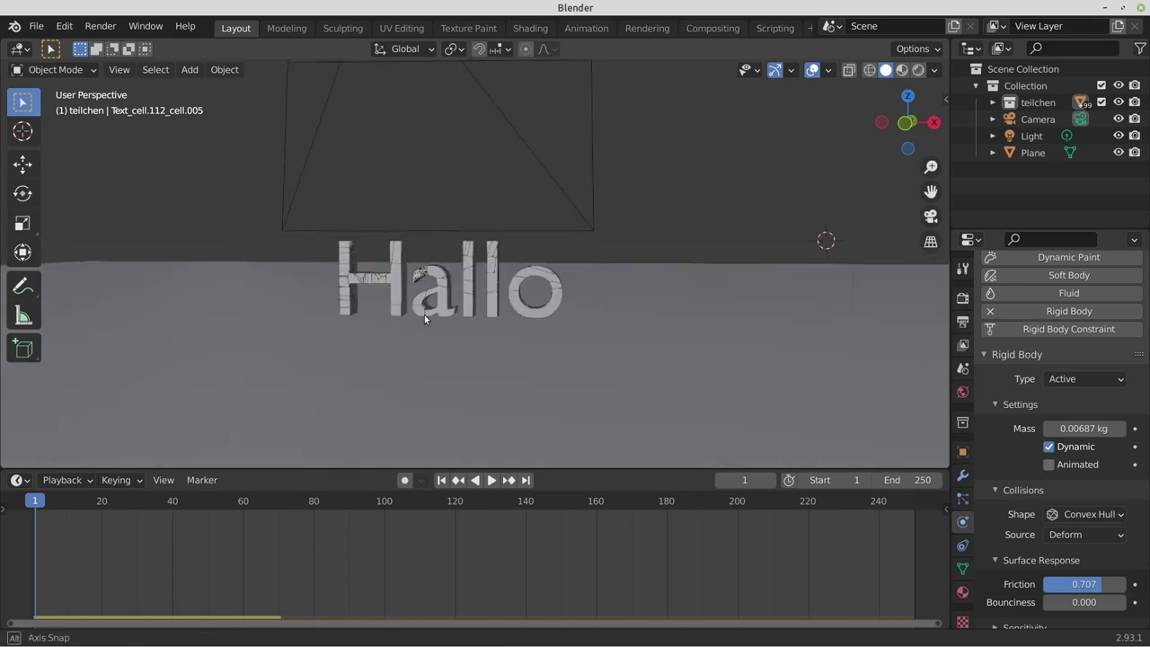
{"action": "left_click", "coordinate": [490, 482]}
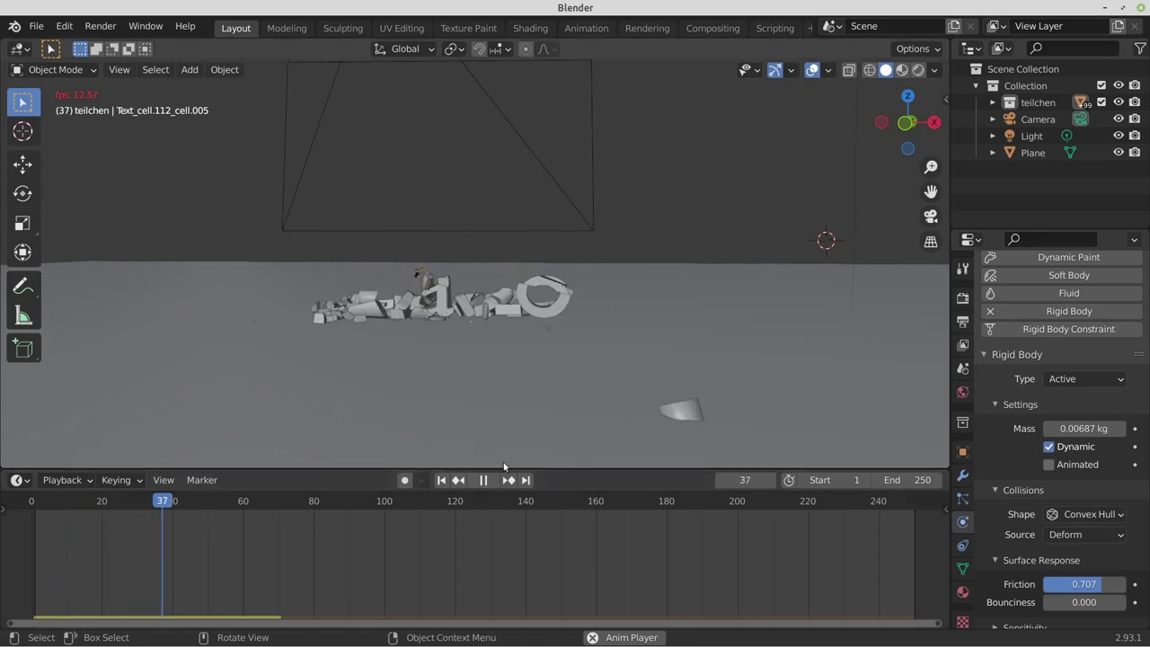
Step: Stop playback and scrub the simulation back to frame 42
{"action": "left_click", "coordinate": [482, 479]}
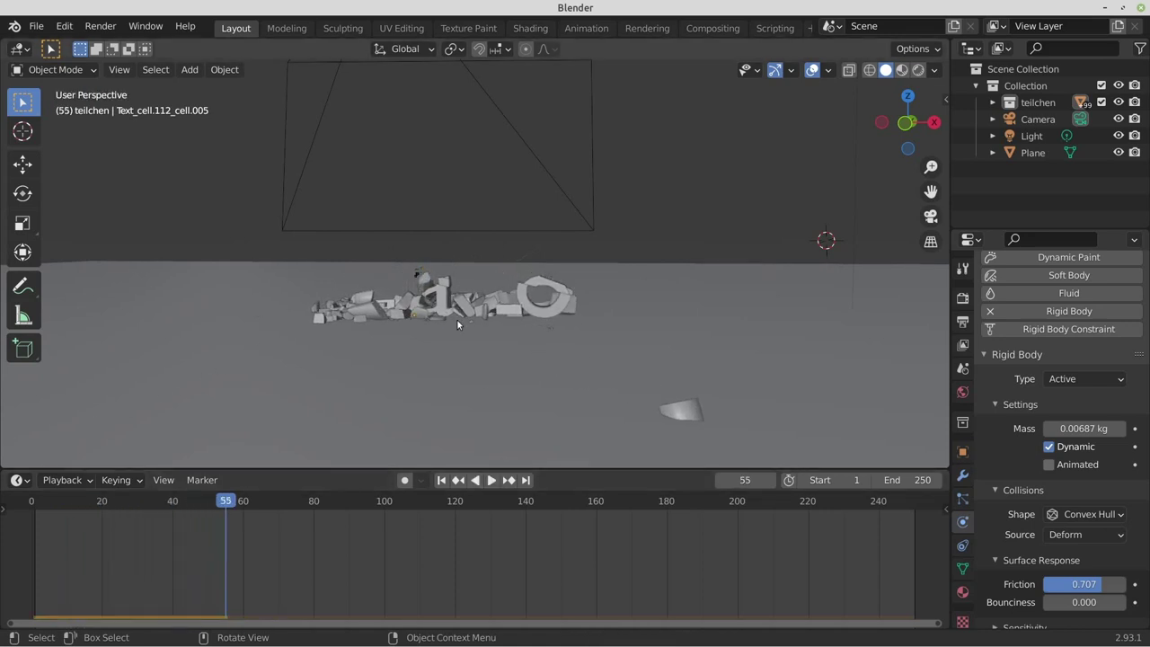
{"action": "scroll", "coordinate": [456, 321], "scroll_direction": "up", "scroll_amount": 4}
{"action": "left_click_drag", "start_coordinate": [225, 504], "coordinate": [32, 503]}
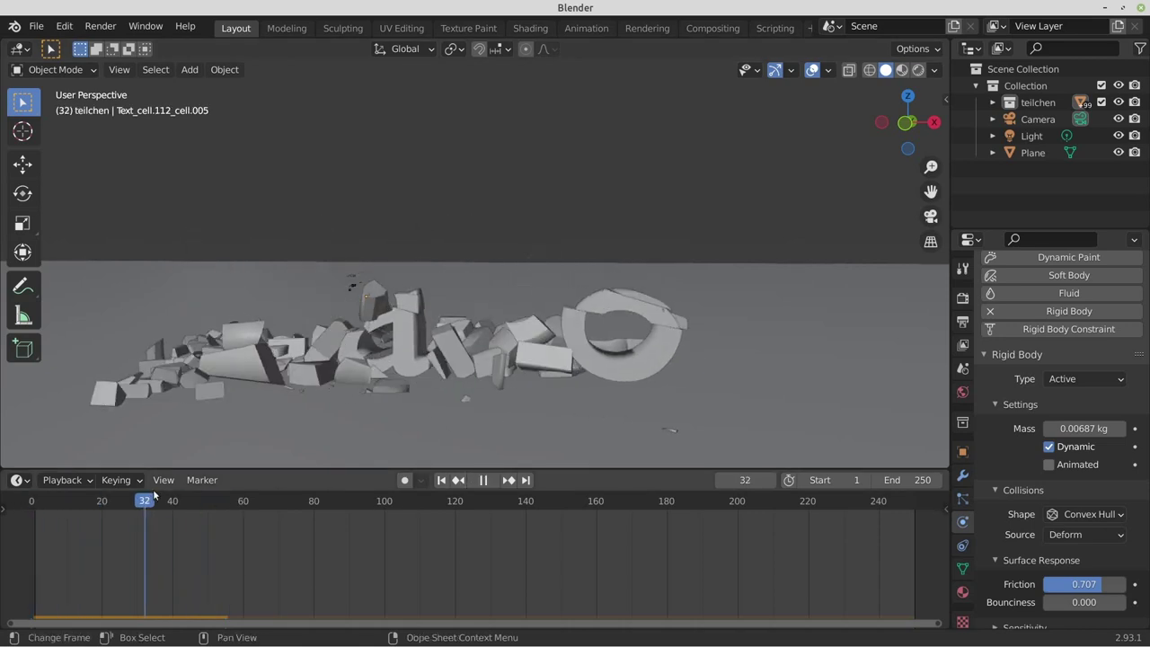
{"action": "key", "text": "space"}
Step: Switch to camera view, enlarge the timeline and split it into two stacked timelines
{"action": "key", "text": "KP_0"}
{"action": "mouse_move", "coordinate": [489, 468]}
{"action": "left_mouse_down"}
{"action": "mouse_move", "coordinate": [489, 569]}
{"action": "mouse_move", "coordinate": [491, 397]}
{"action": "left_mouse_up"}
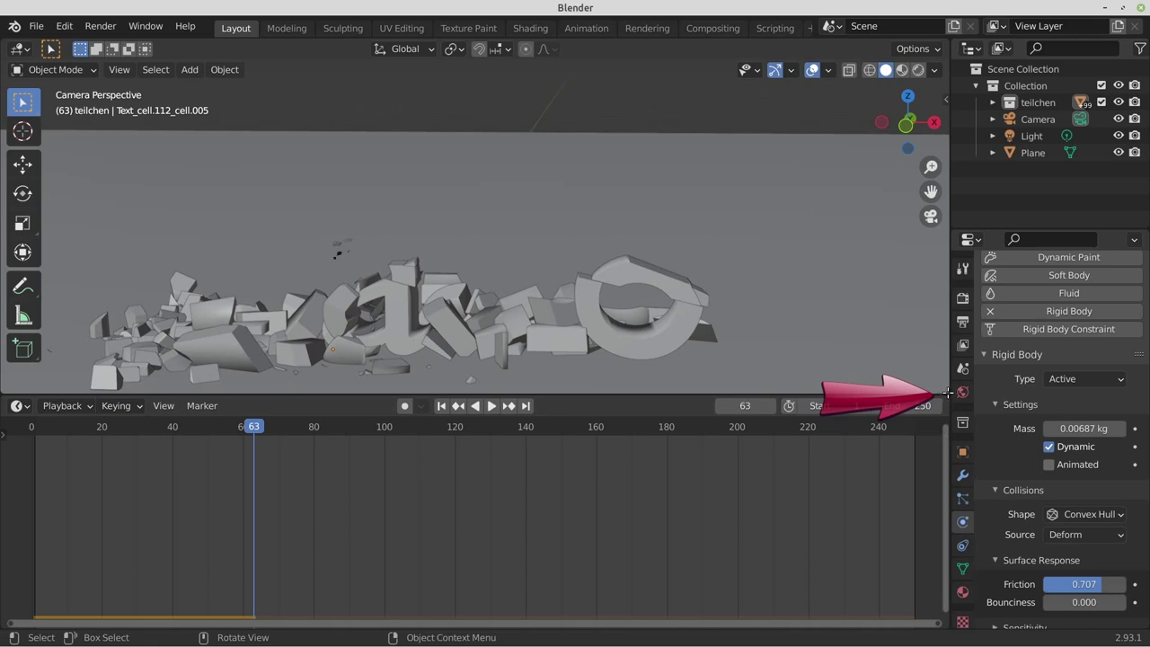
{"action": "left_click_drag", "start_coordinate": [947, 414], "coordinate": [939, 518]}
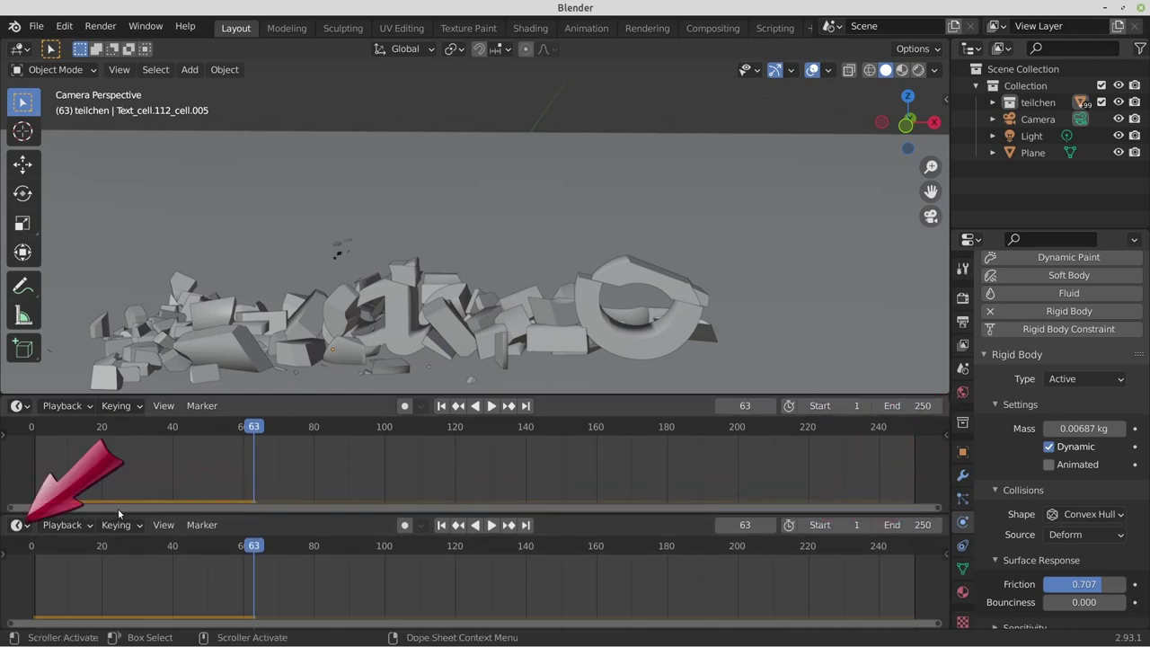
Step: Turn the lower area into a Video Sequencer holding the 'Crash Big Debris Glass Metal Wood 03.wav' strip
{"action": "left_click", "coordinate": [16, 525]}
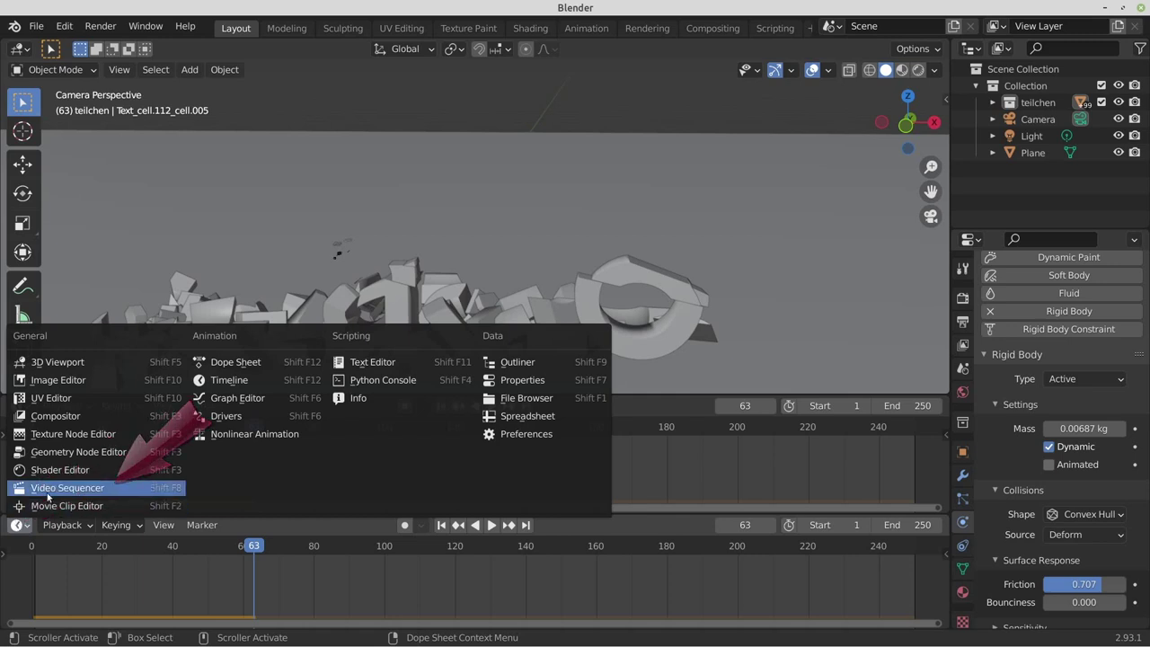
{"action": "left_click", "coordinate": [48, 493]}
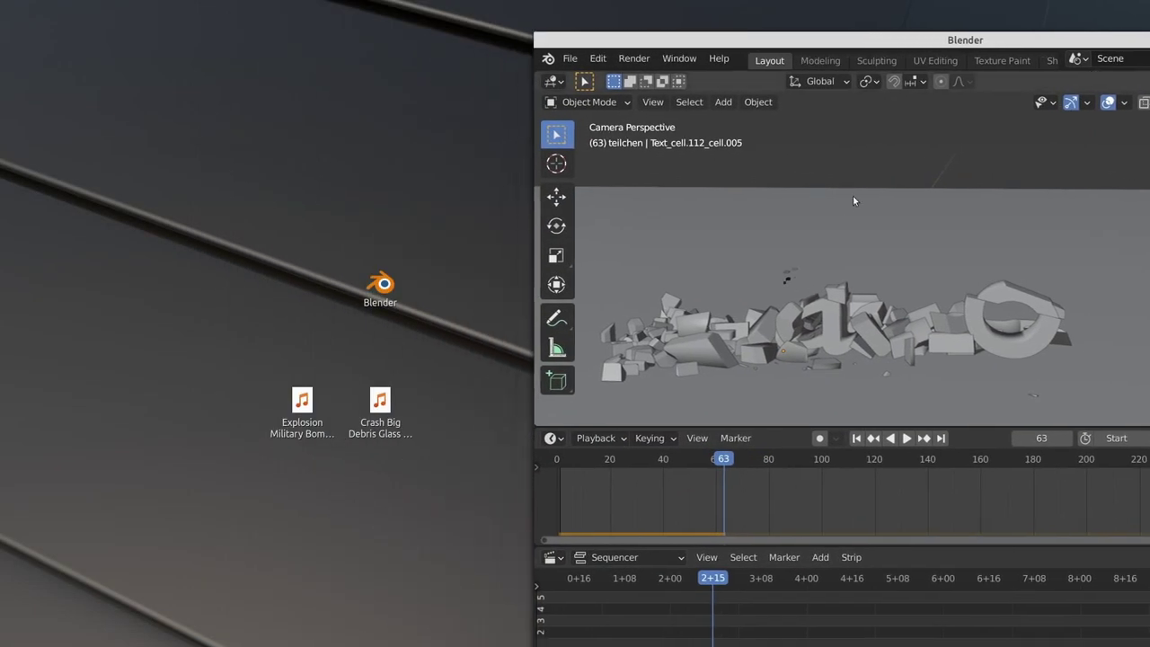
{"action": "left_click", "coordinate": [376, 409]}
{"action": "left_click_drag", "start_coordinate": [375, 409], "coordinate": [786, 588]}
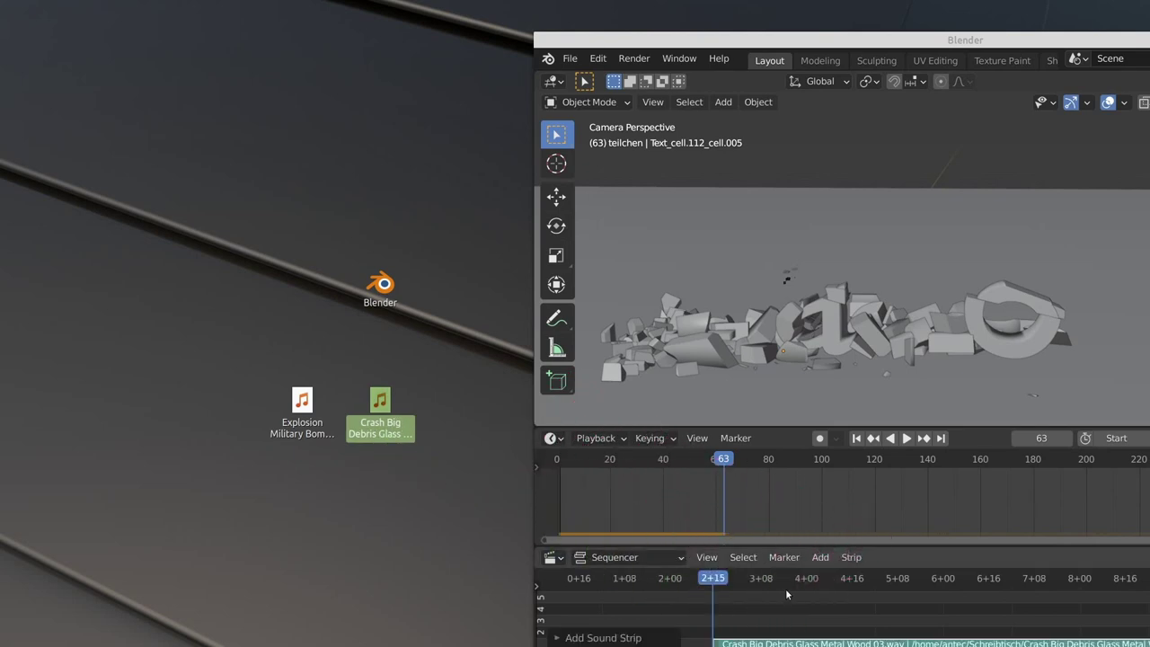
{"action": "left_click", "coordinate": [300, 429]}
Step: Maximize Blender and play the shattering from the start with the crash sound
{"action": "key", "text": "Escape"}
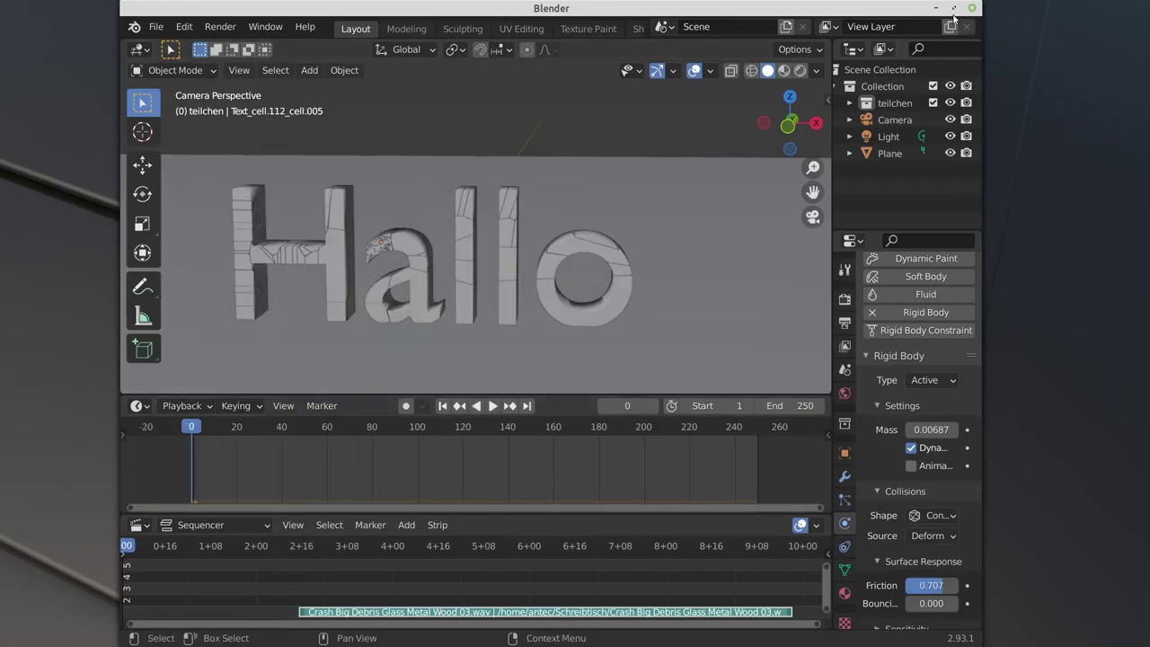
{"action": "left_click", "coordinate": [955, 8]}
{"action": "left_click", "coordinate": [491, 405]}
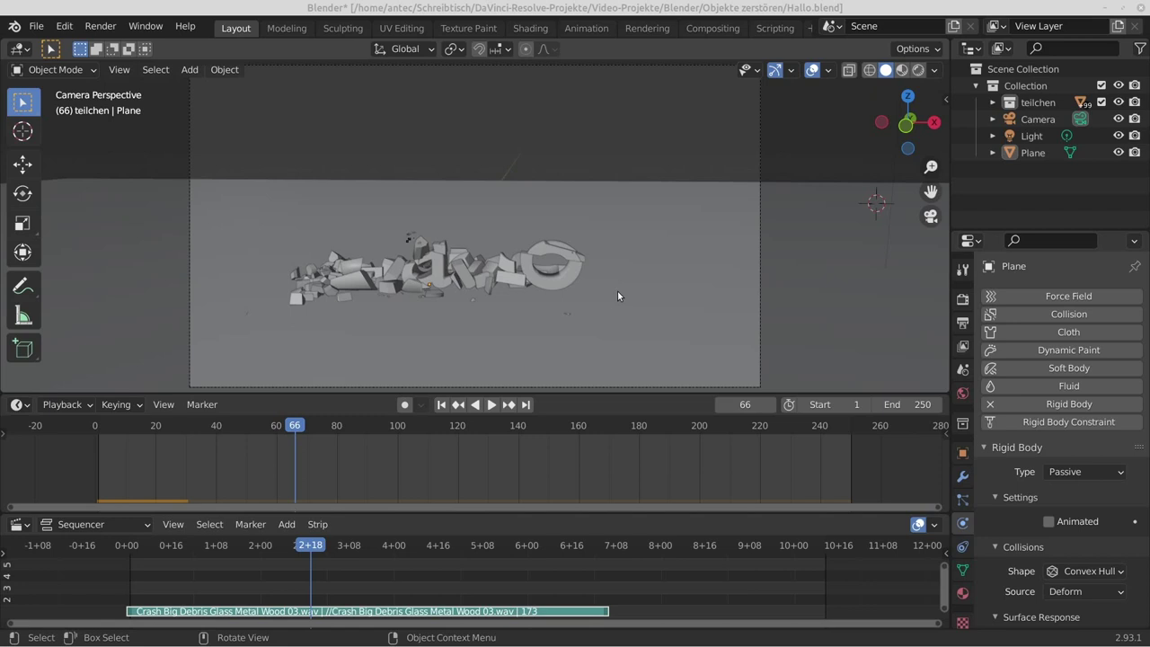
Step: Start a new General file, discarding the unsaved changes to Hallo.blend
{"action": "left_click", "coordinate": [36, 26]}
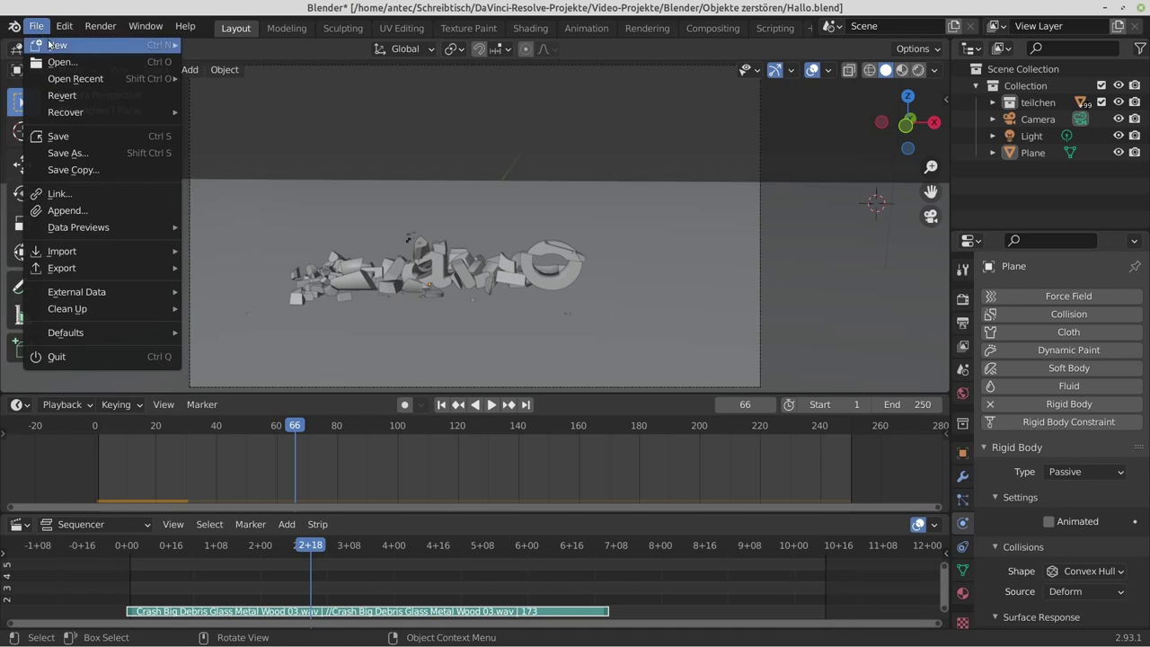
{"action": "mouse_move", "coordinate": [58, 45]}
{"action": "left_click", "coordinate": [223, 43]}
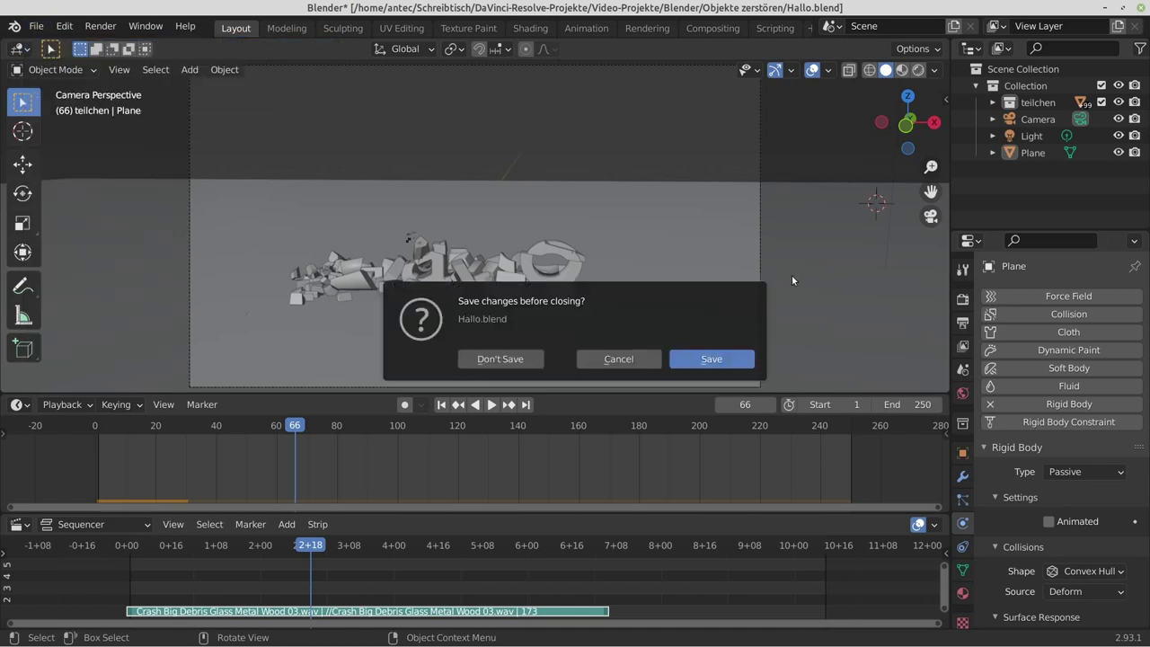
{"action": "left_click", "coordinate": [500, 359]}
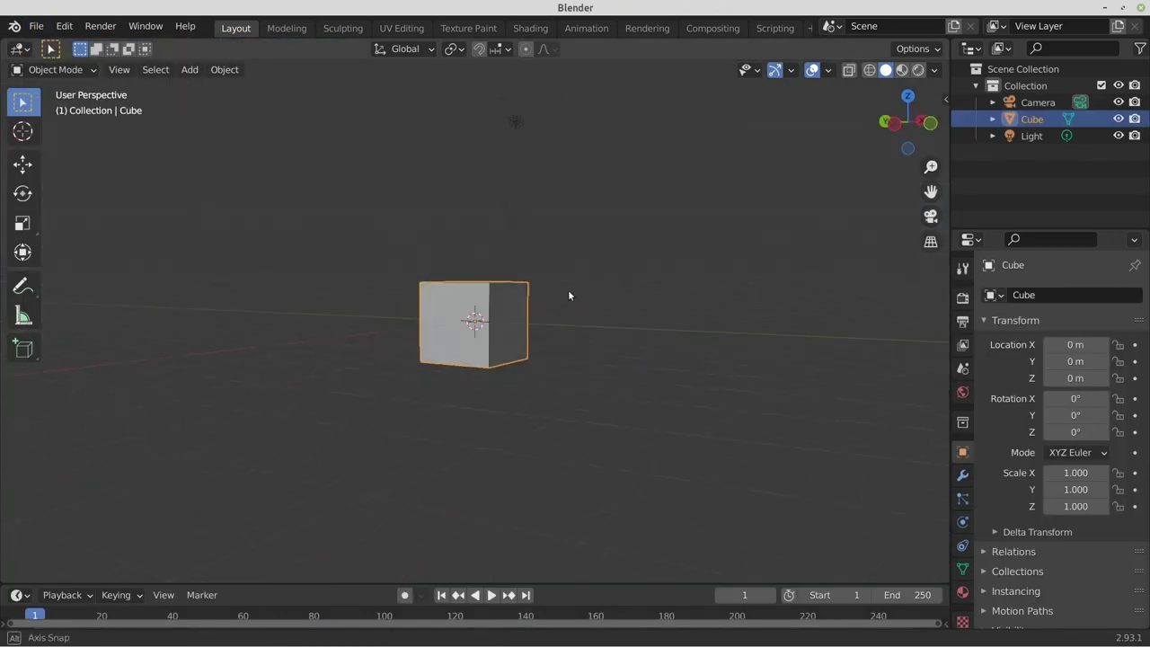
Step: Zoom in on the default cube and make the timeline area taller
{"action": "scroll", "coordinate": [502, 360], "scroll_direction": "up", "scroll_amount": 2}
{"action": "scroll", "coordinate": [502, 360], "scroll_direction": "up", "scroll_amount": 1}
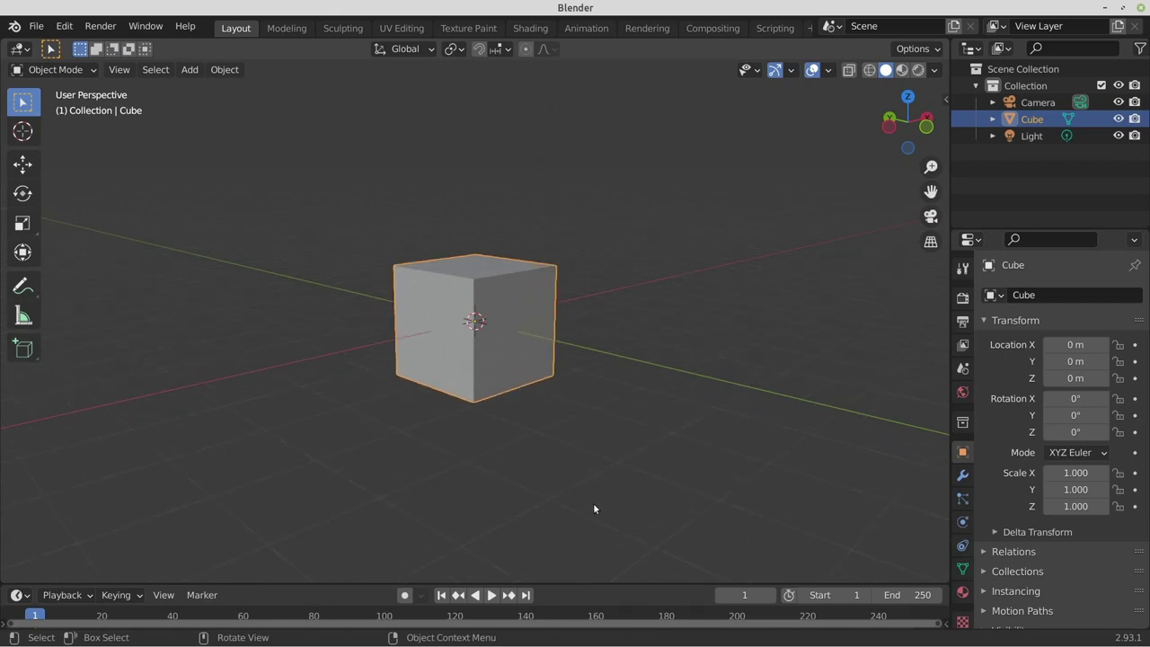
{"action": "left_click_drag", "start_coordinate": [592, 582], "coordinate": [635, 590]}
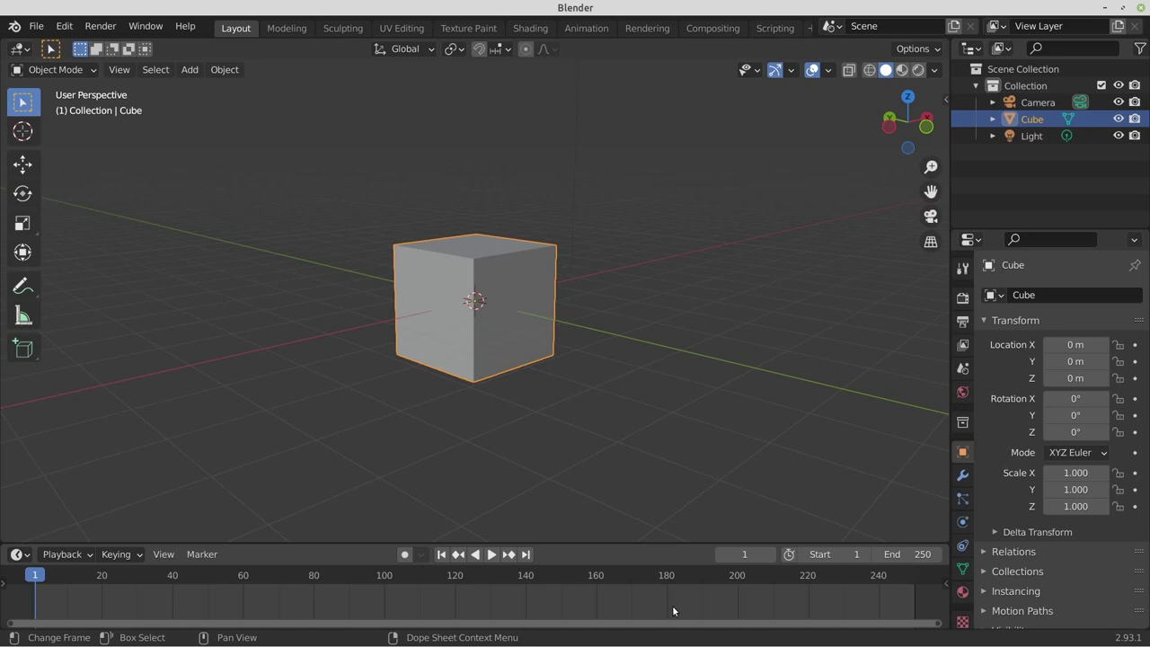
{"action": "left_click", "coordinate": [223, 72]}
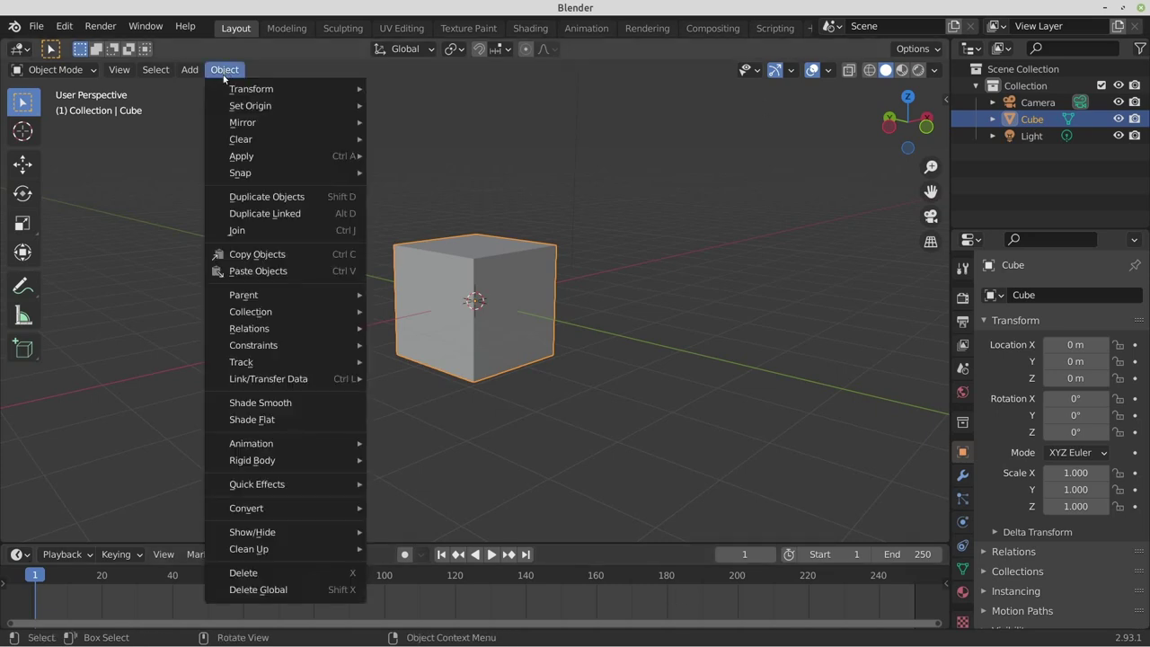
{"action": "mouse_move", "coordinate": [257, 484]}
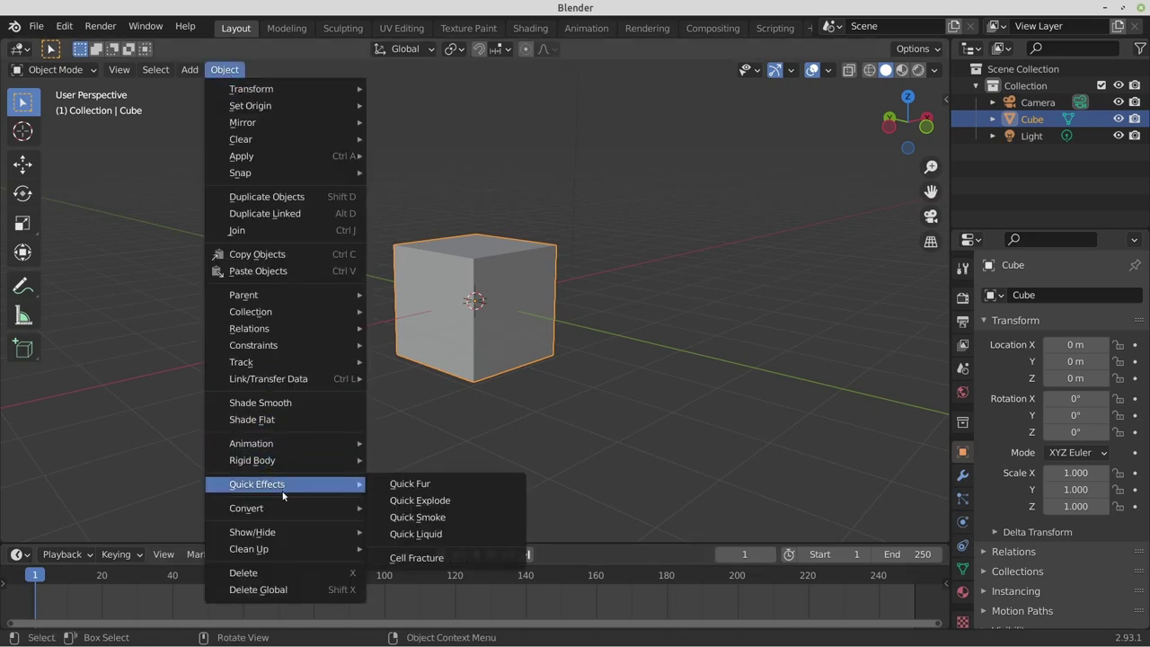
Step: Apply Quick Explode to the cube (100 pieces, frames 1–51) and preview the explosion
{"action": "left_click", "coordinate": [453, 509]}
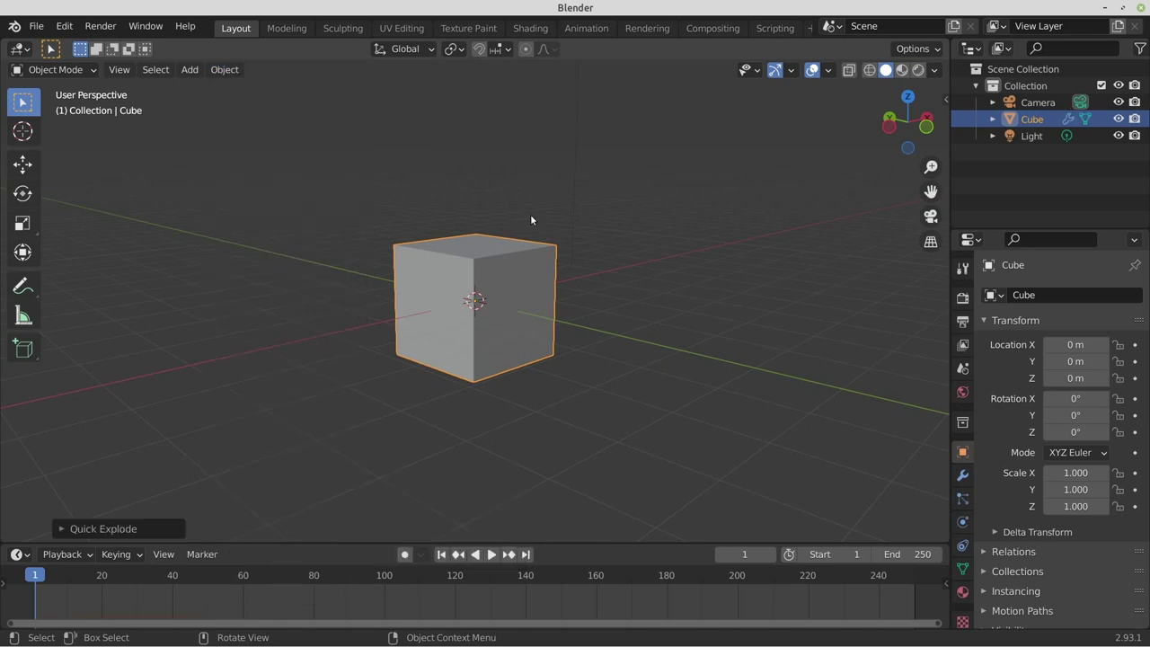
{"action": "left_click", "coordinate": [93, 526]}
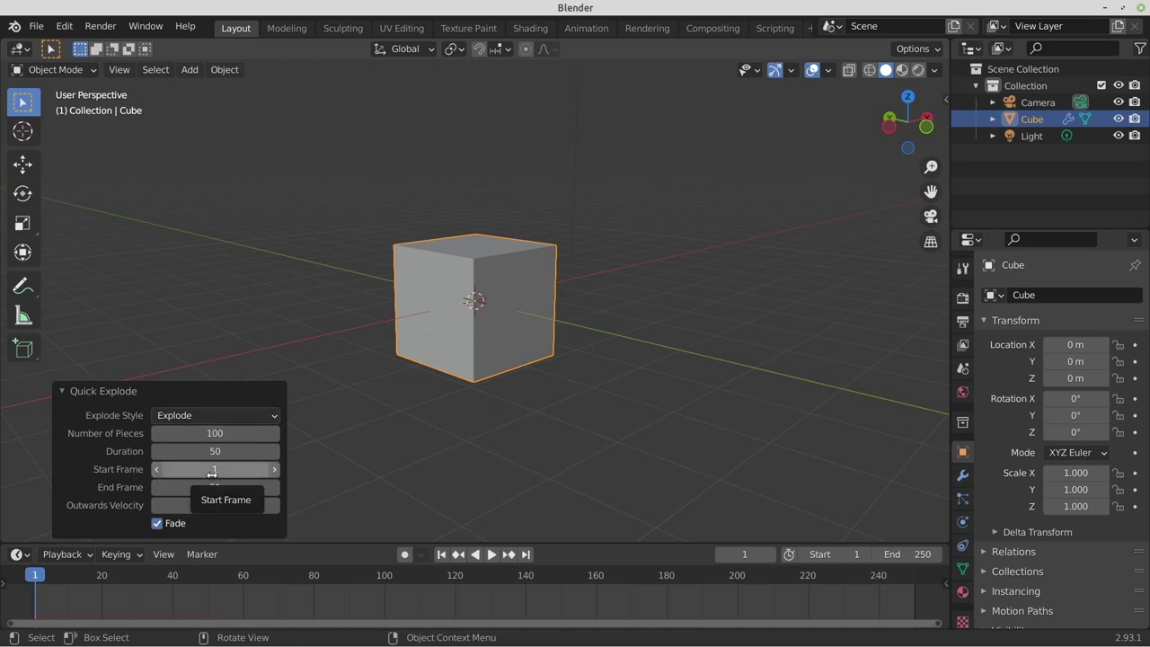
{"action": "left_click", "coordinate": [492, 555]}
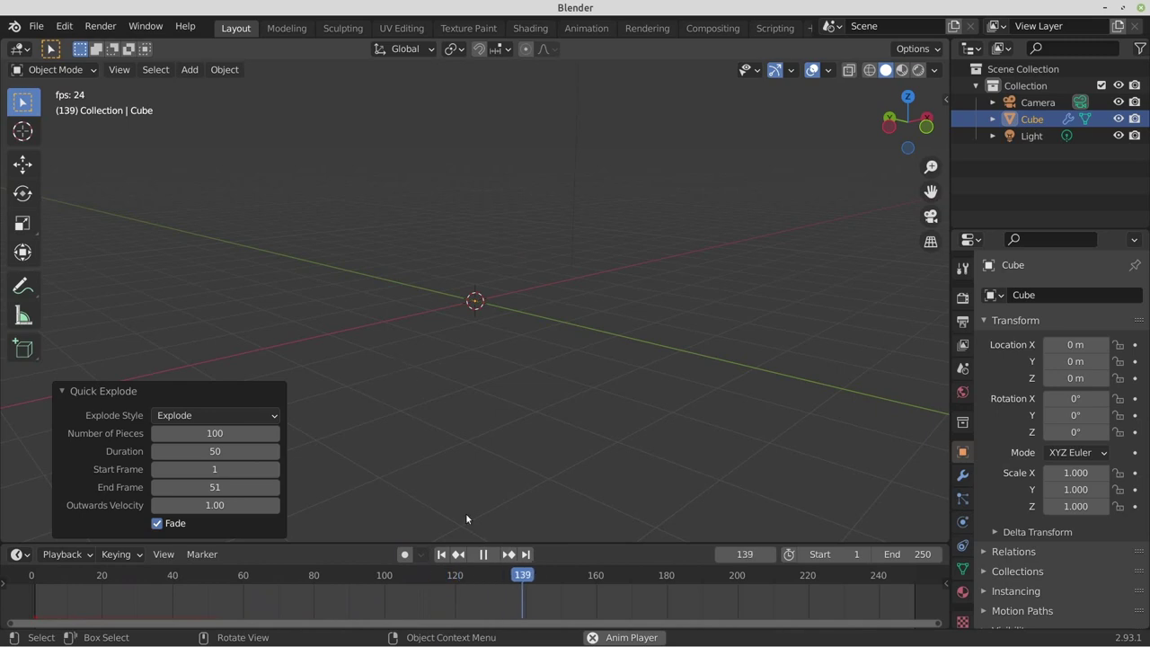
{"action": "left_click", "coordinate": [483, 555]}
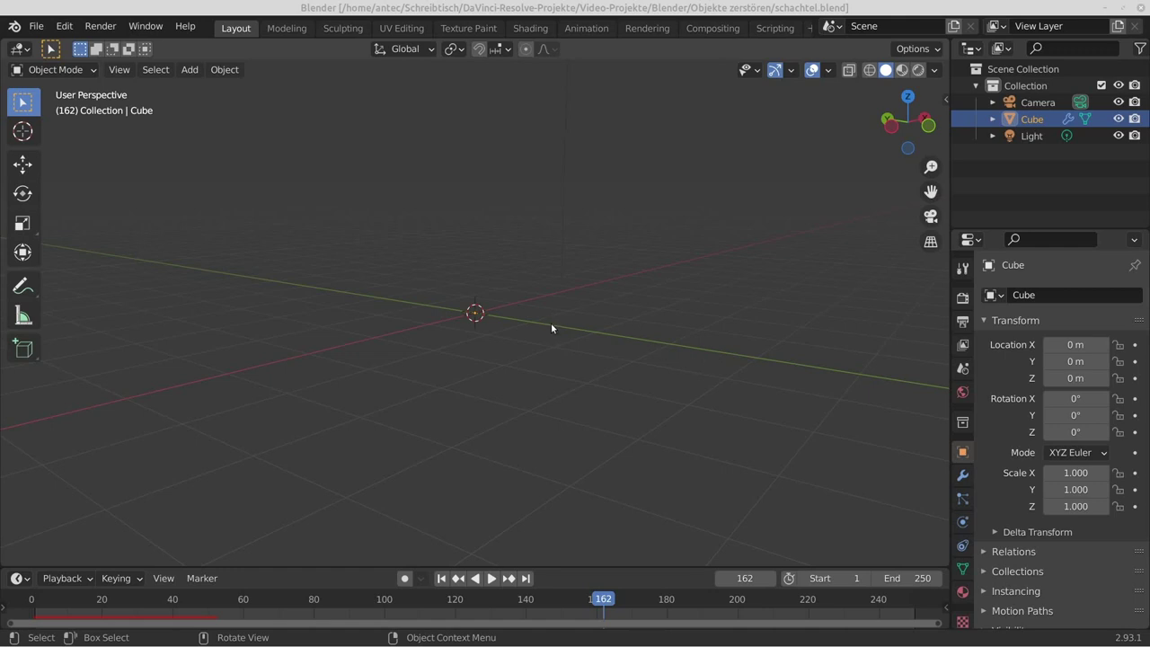
Step: Delete the old cube from the Outliner and add a new mesh cube
{"action": "right_click", "coordinate": [1038, 122]}
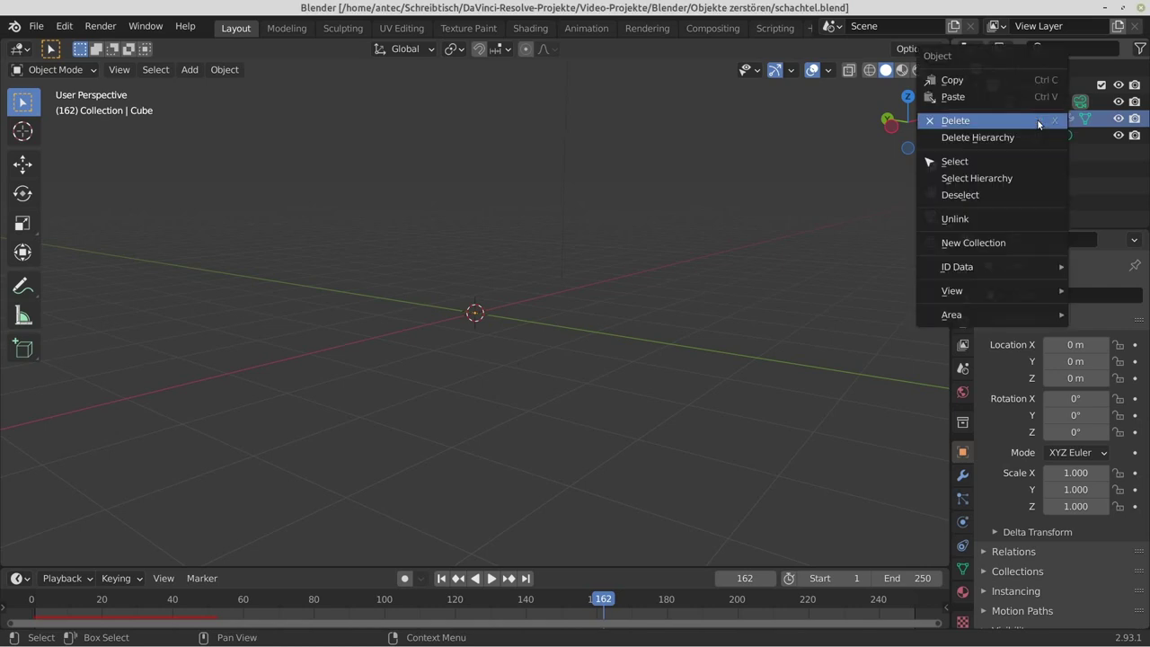
{"action": "left_click", "coordinate": [1038, 121]}
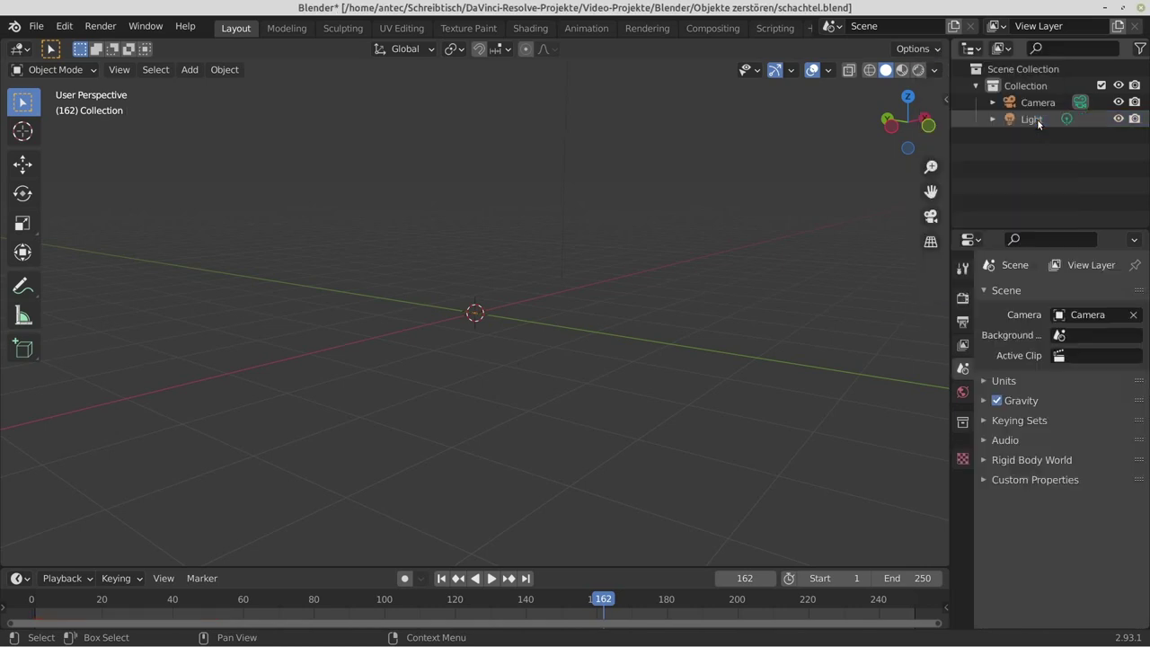
{"action": "left_click", "coordinate": [186, 71]}
{"action": "mouse_move", "coordinate": [212, 88]}
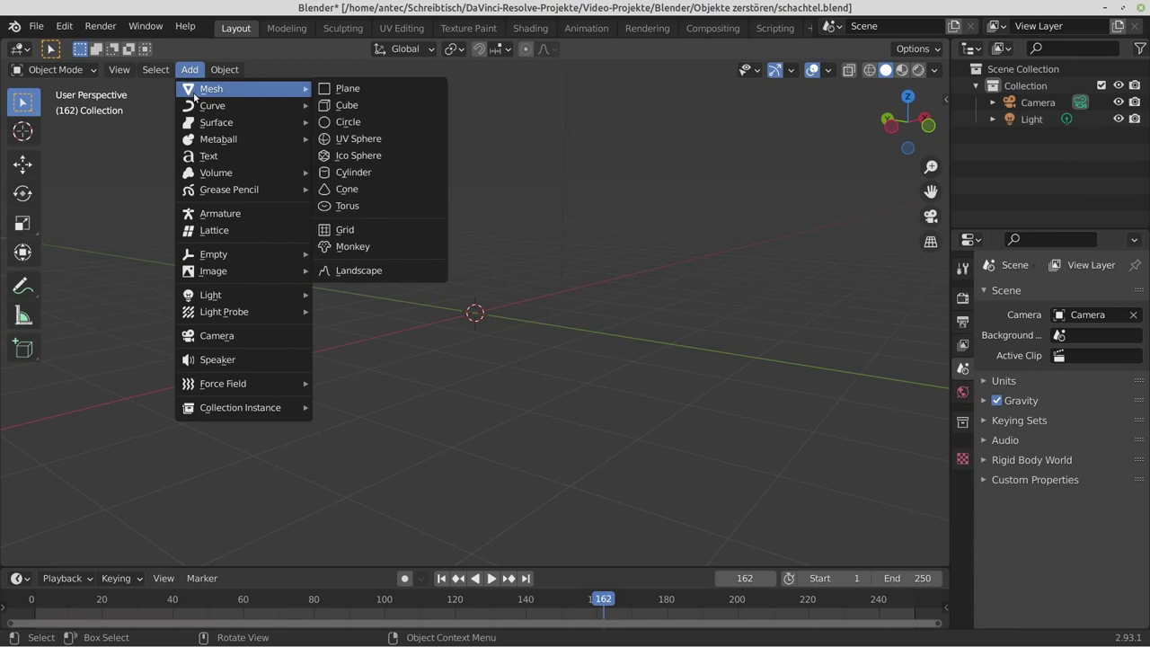
{"action": "left_click", "coordinate": [354, 107]}
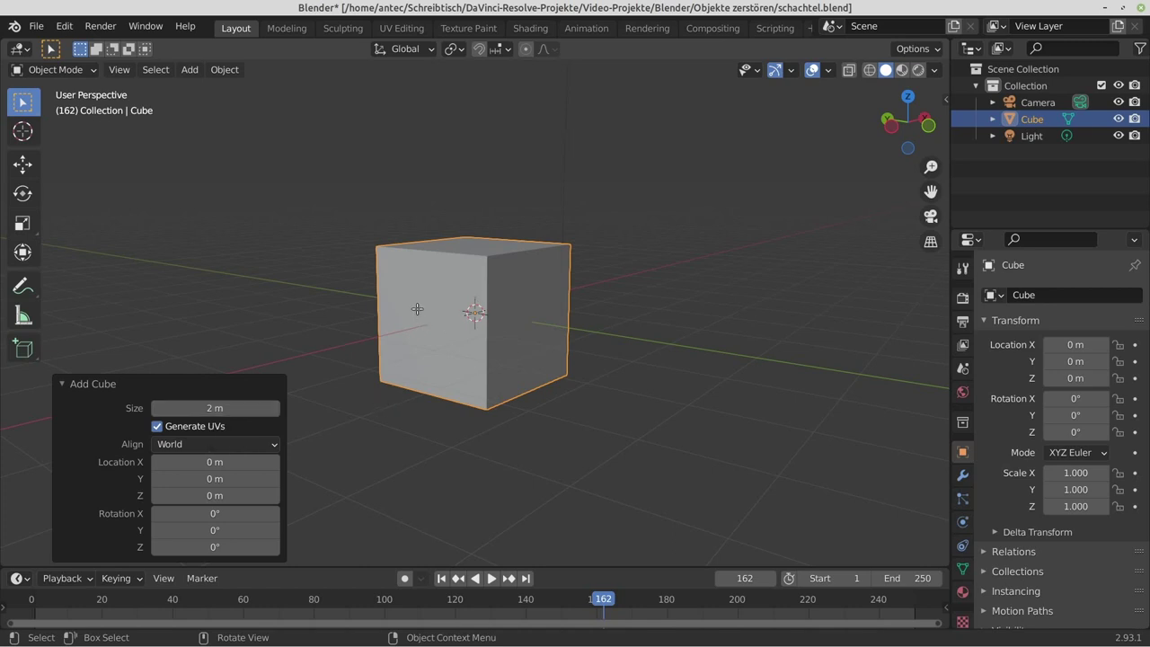
Step: Subdivide the whole cube mesh with 10 cuts, then return to Object Mode
{"action": "key", "text": "Tab"}
{"action": "key", "text": "a"}
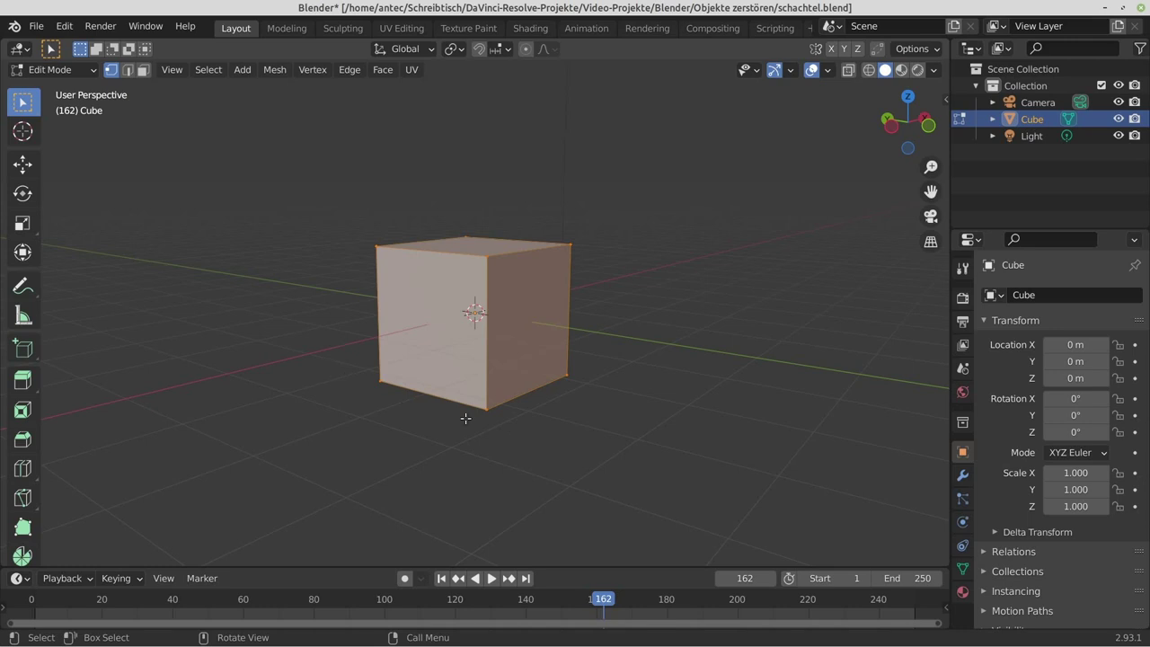
{"action": "right_click", "coordinate": [444, 337]}
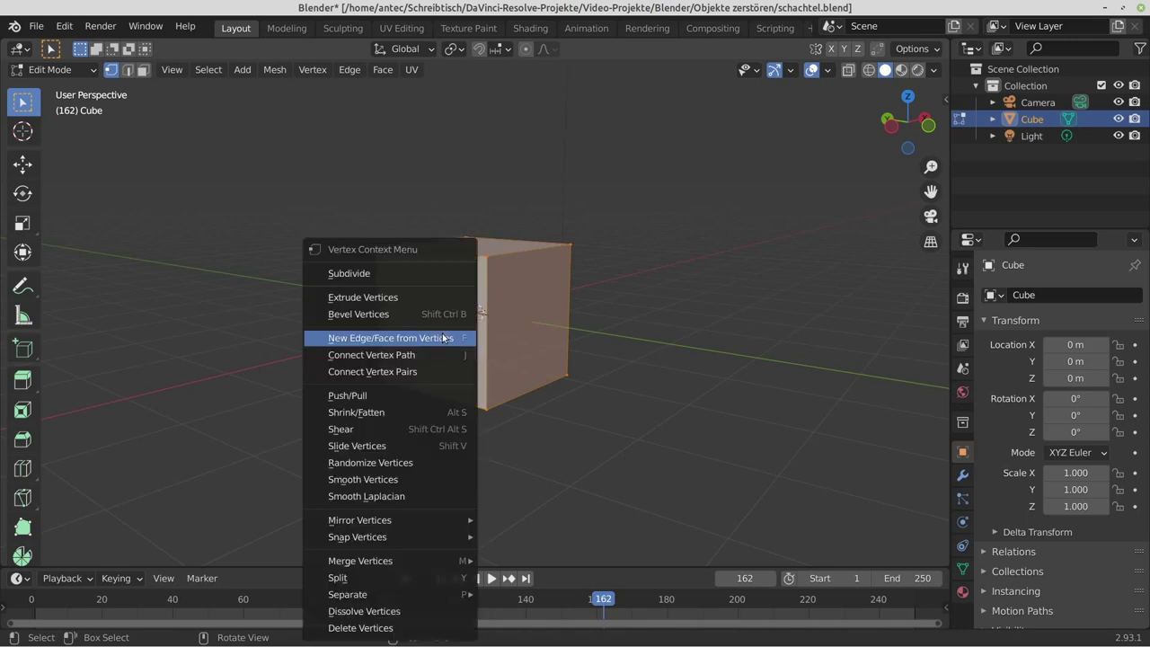
{"action": "left_click", "coordinate": [433, 274]}
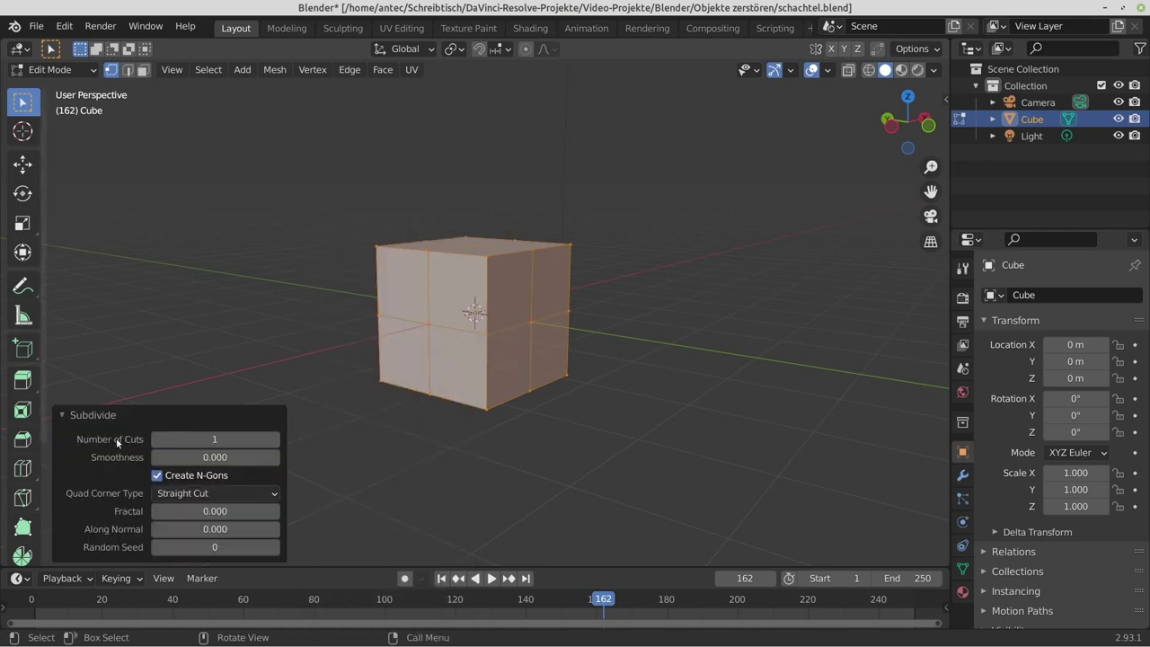
{"action": "left_click", "coordinate": [215, 439]}
{"action": "type", "text": "10"}
{"action": "key", "text": "Return"}
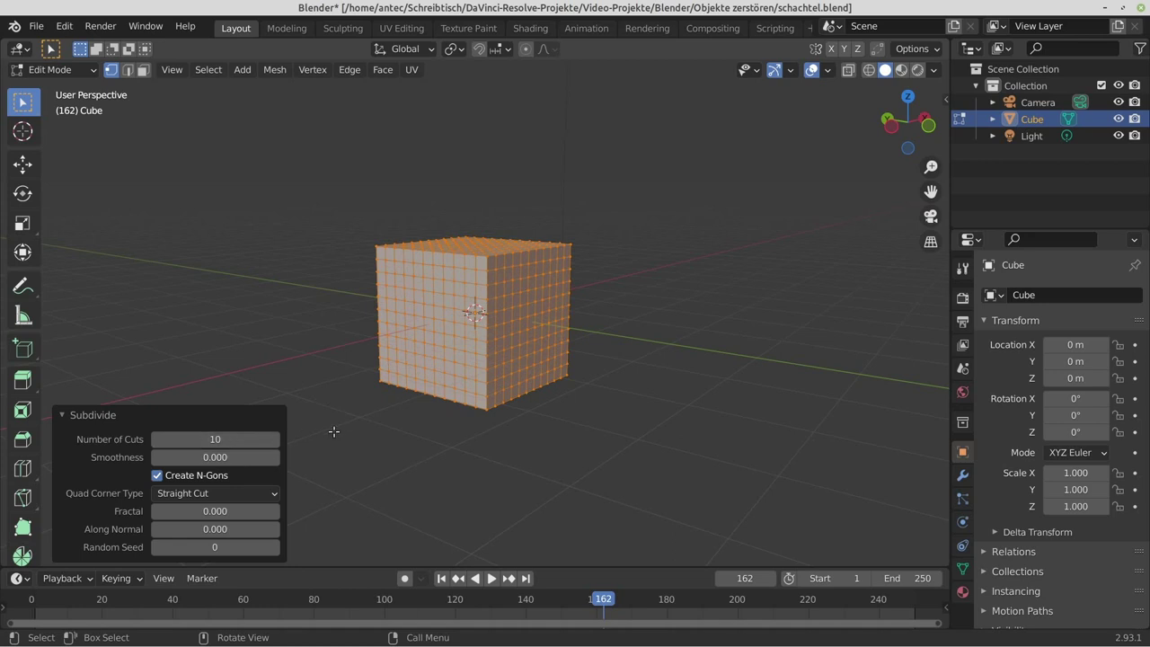
{"action": "key", "text": "Tab"}
{"action": "mouse_move", "coordinate": [357, 407]}
{"action": "middle_mouse_down"}
{"action": "mouse_move", "coordinate": [380, 403]}
{"action": "mouse_move", "coordinate": [434, 298]}
{"action": "middle_mouse_up"}
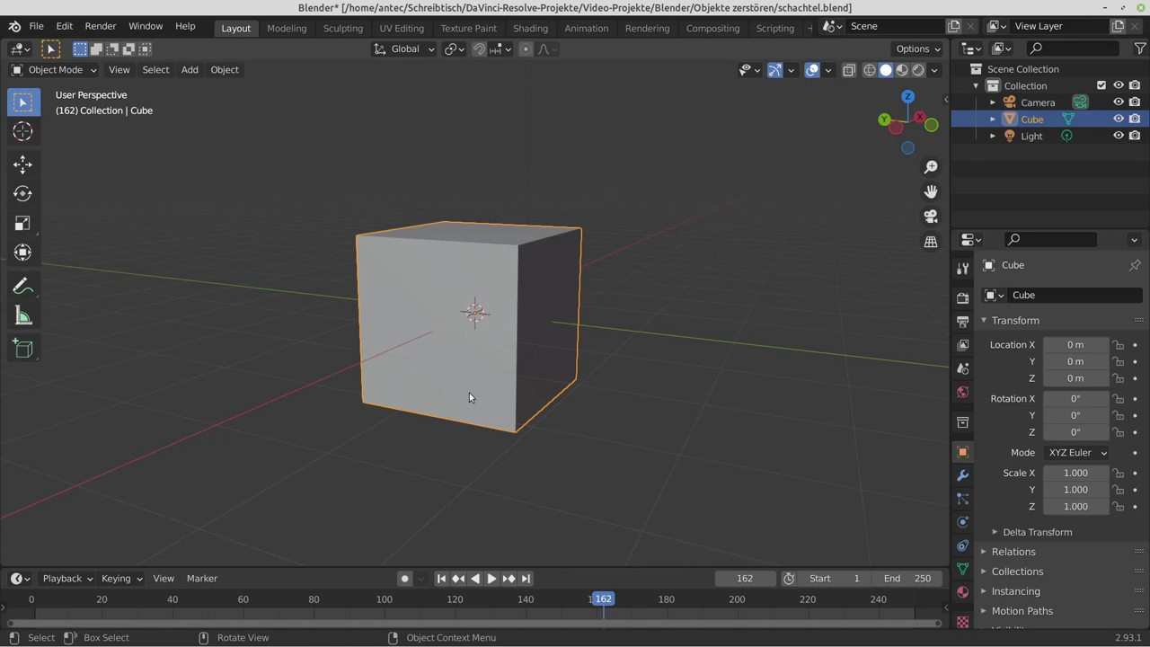
Step: From frame 1, apply a Quick Explode effect to the subdivided cube
{"action": "key", "text": "shift+Left"}
{"action": "left_click", "coordinate": [189, 87]}
{"action": "left_click", "coordinate": [225, 69]}
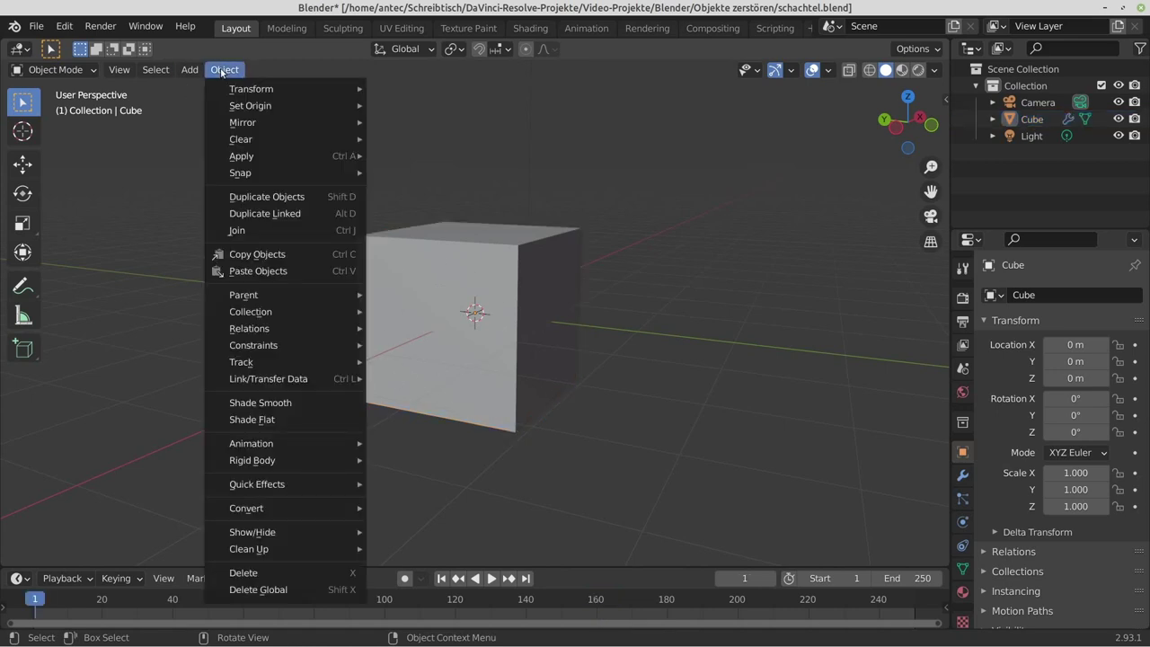
{"action": "mouse_move", "coordinate": [257, 483]}
{"action": "left_click", "coordinate": [472, 501]}
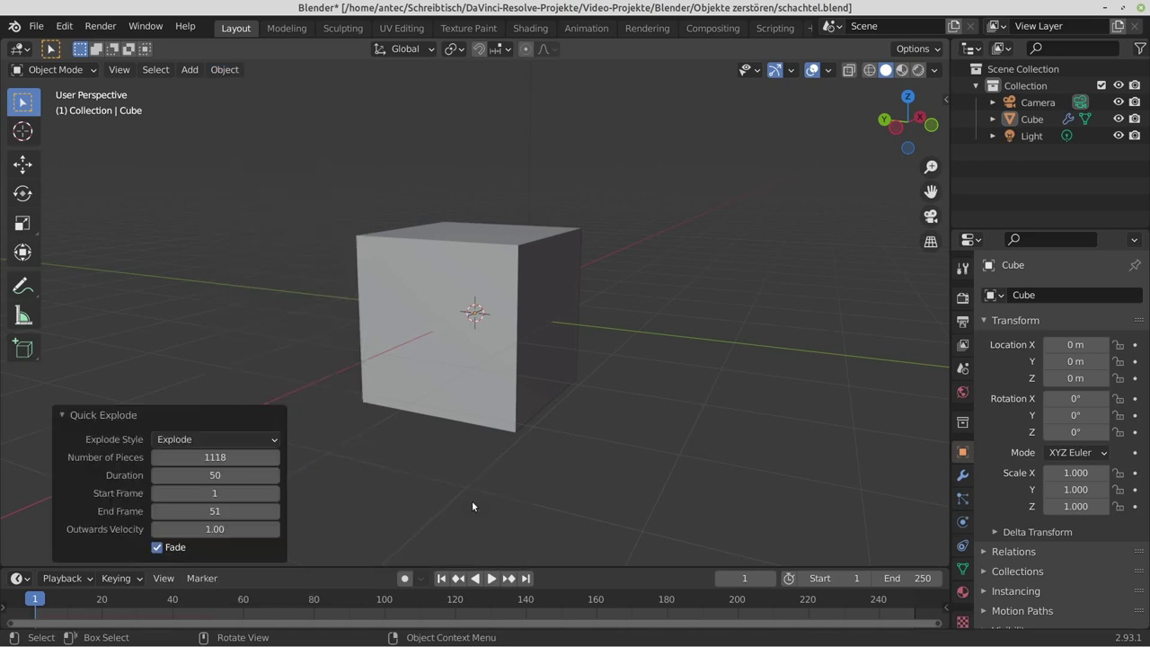
Step: Set the explosion to 1000 pieces, start frame 50 and end frame 100
{"action": "left_click", "coordinate": [205, 458]}
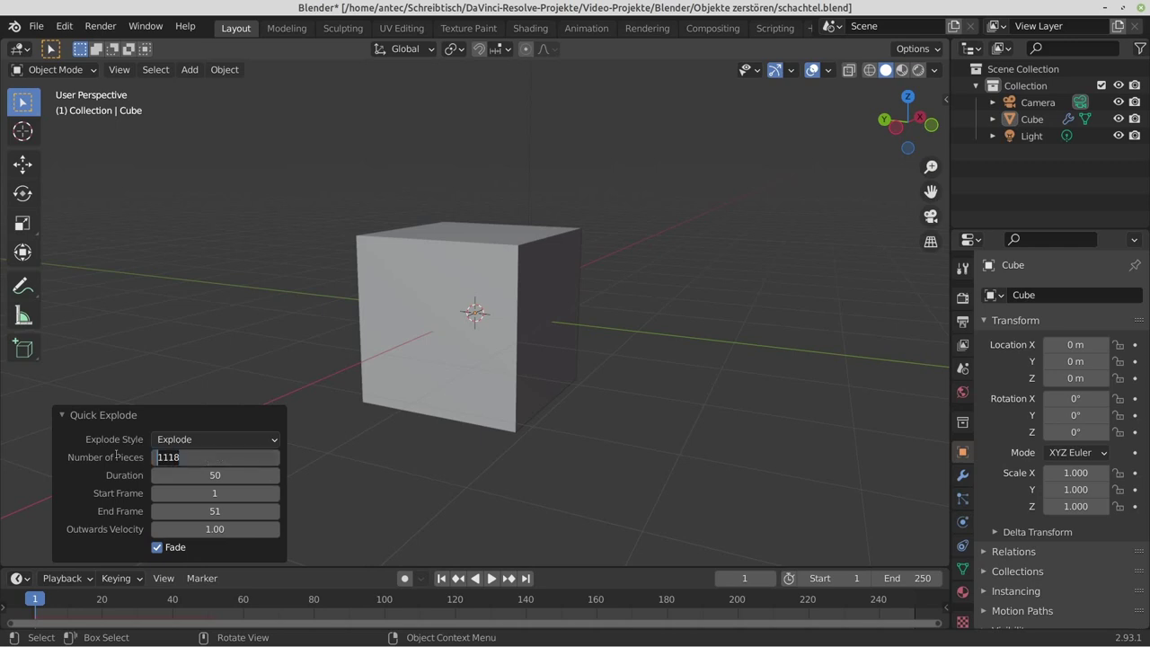
{"action": "type", "text": "1000"}
{"action": "key", "text": "Return"}
{"action": "left_click", "coordinate": [233, 493]}
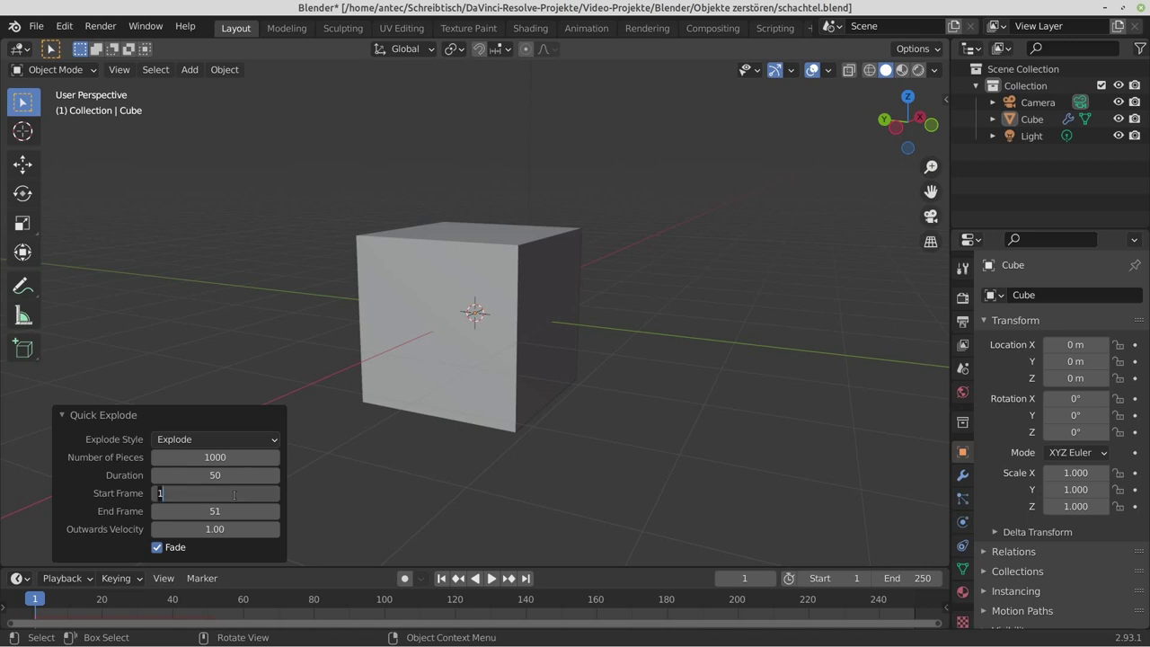
{"action": "type", "text": "50"}
{"action": "key", "text": "Return"}
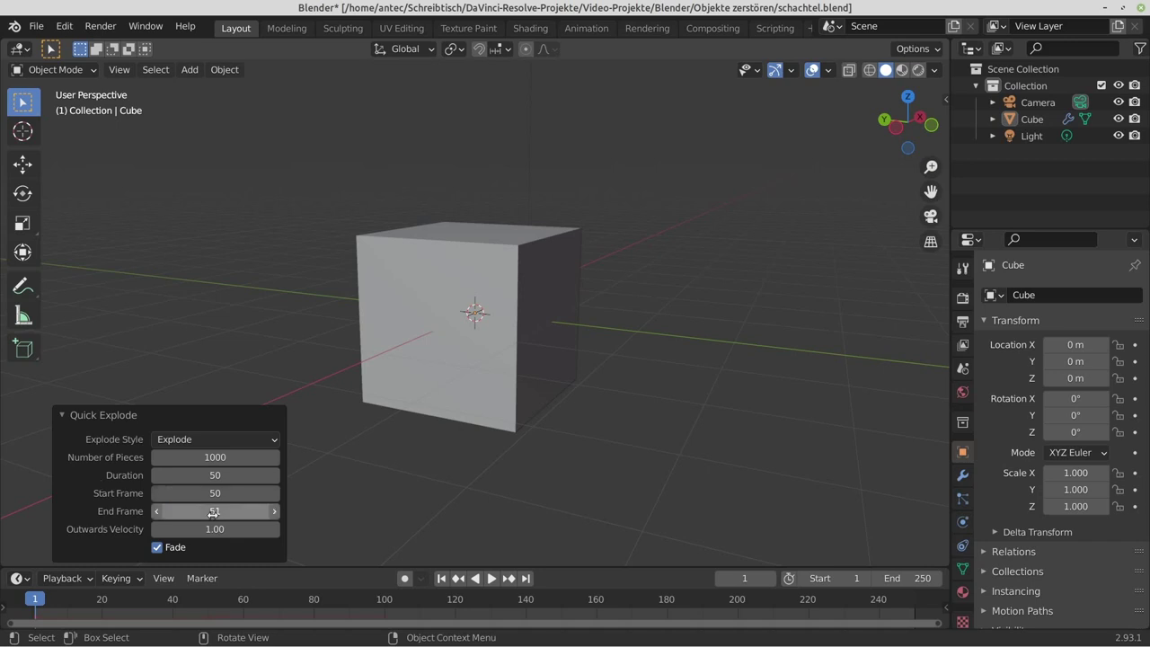
{"action": "left_click", "coordinate": [220, 511]}
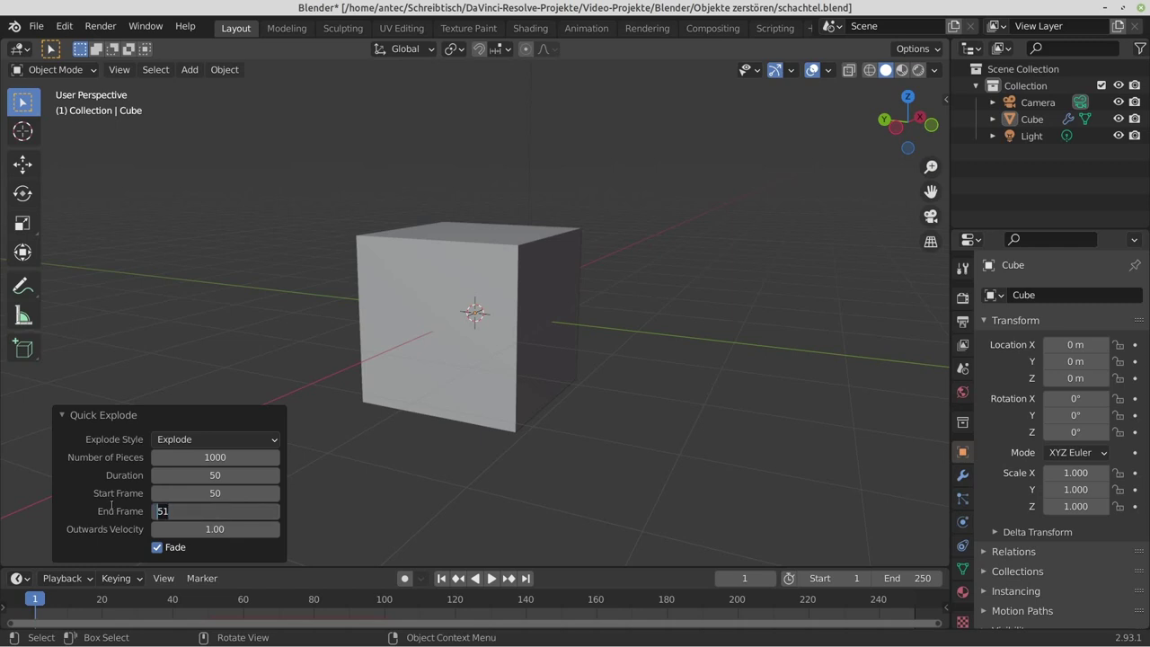
{"action": "type", "text": "100"}
{"action": "key", "text": "Return"}
Step: Raise outwards velocity to 10, play and stop the explosion, then resize the timeline area
{"action": "left_click_drag", "start_coordinate": [202, 529], "coordinate": [306, 529]}
{"action": "left_click", "coordinate": [492, 578]}
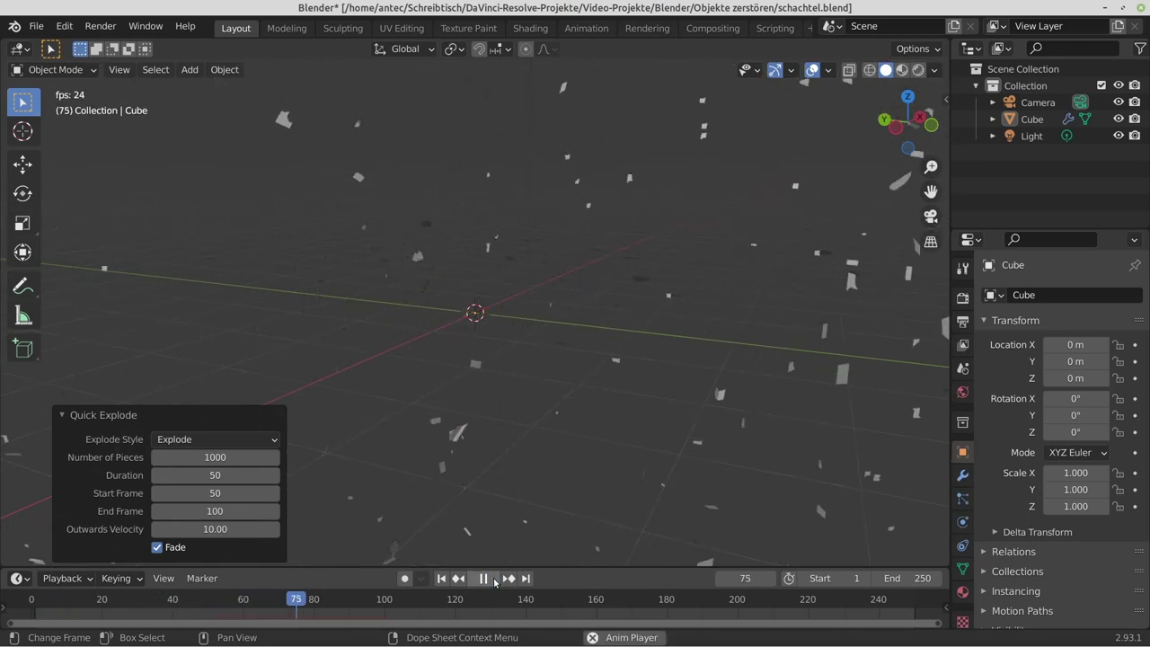
{"action": "left_click", "coordinate": [477, 580]}
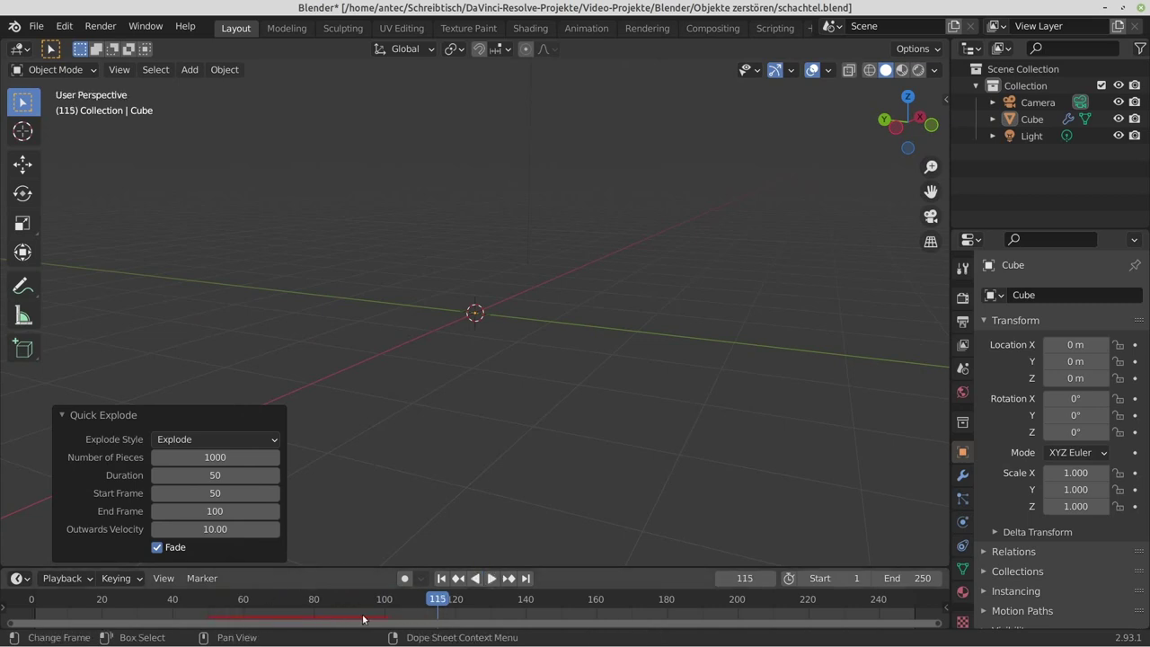
{"action": "left_click_drag", "start_coordinate": [374, 566], "coordinate": [384, 548]}
Step: Split the timeline area and make the enlarged upper part a Video Sequencer
{"action": "left_click_drag", "start_coordinate": [946, 551], "coordinate": [946, 595]}
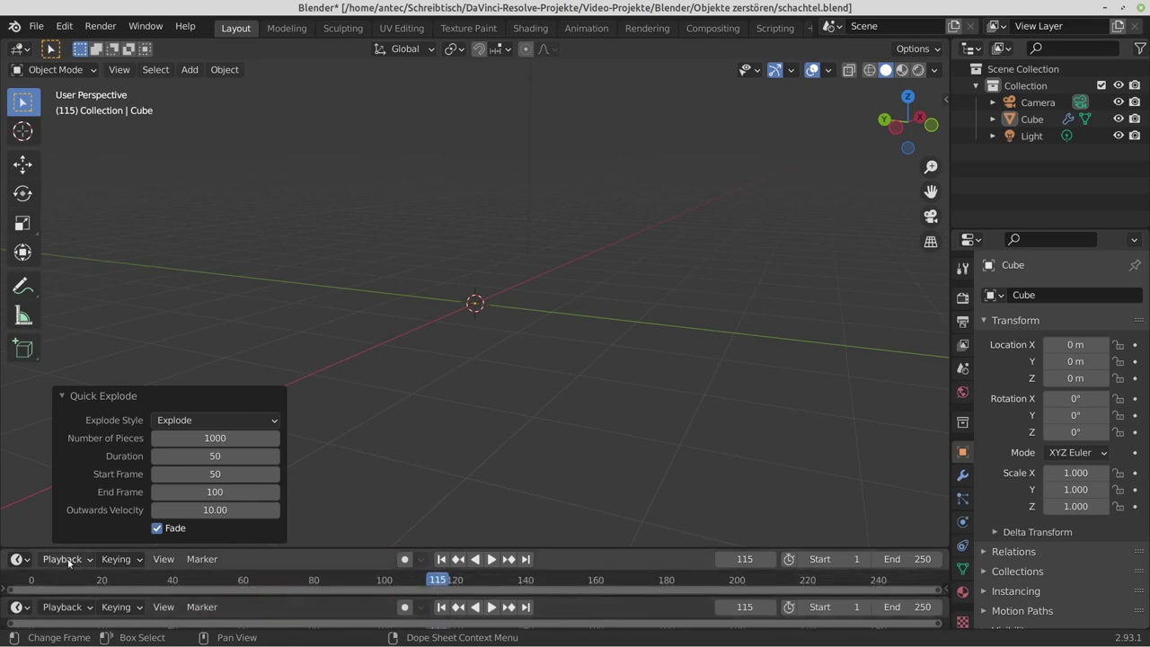
{"action": "left_click", "coordinate": [16, 559]}
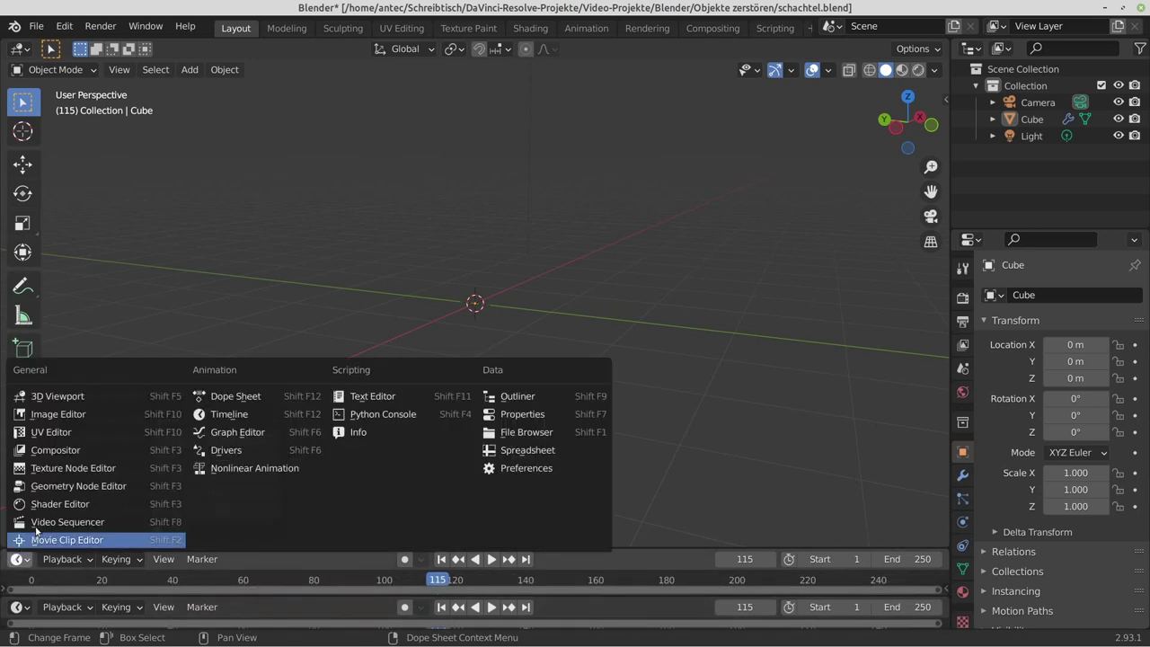
{"action": "left_click", "coordinate": [53, 522]}
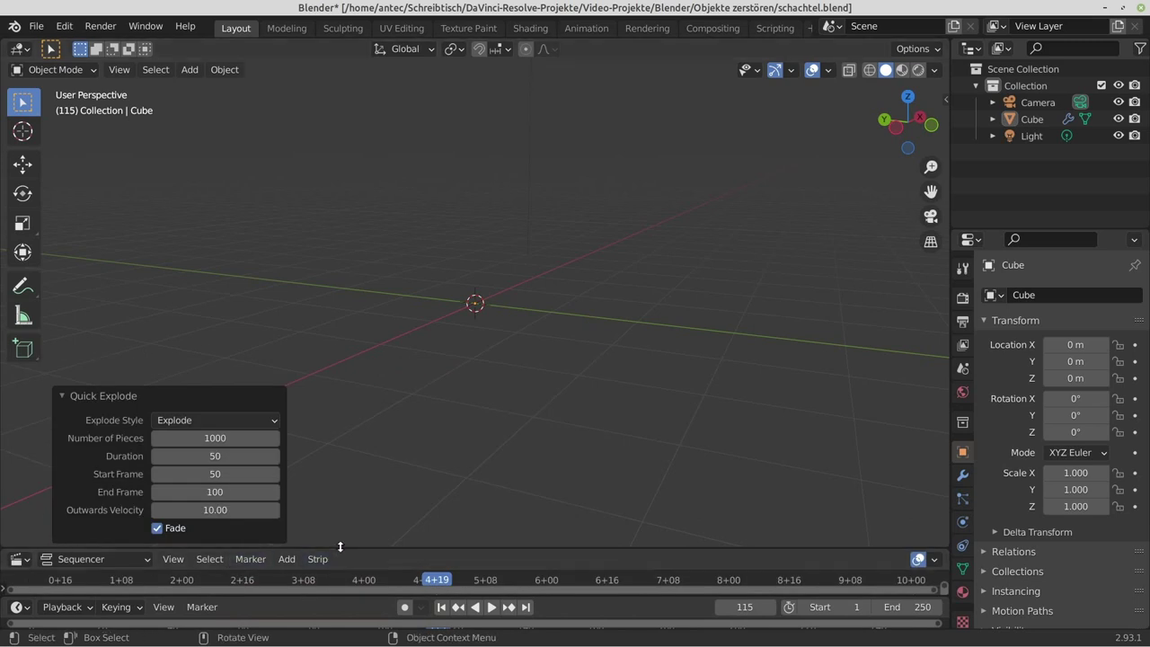
{"action": "left_click_drag", "start_coordinate": [340, 547], "coordinate": [341, 419]}
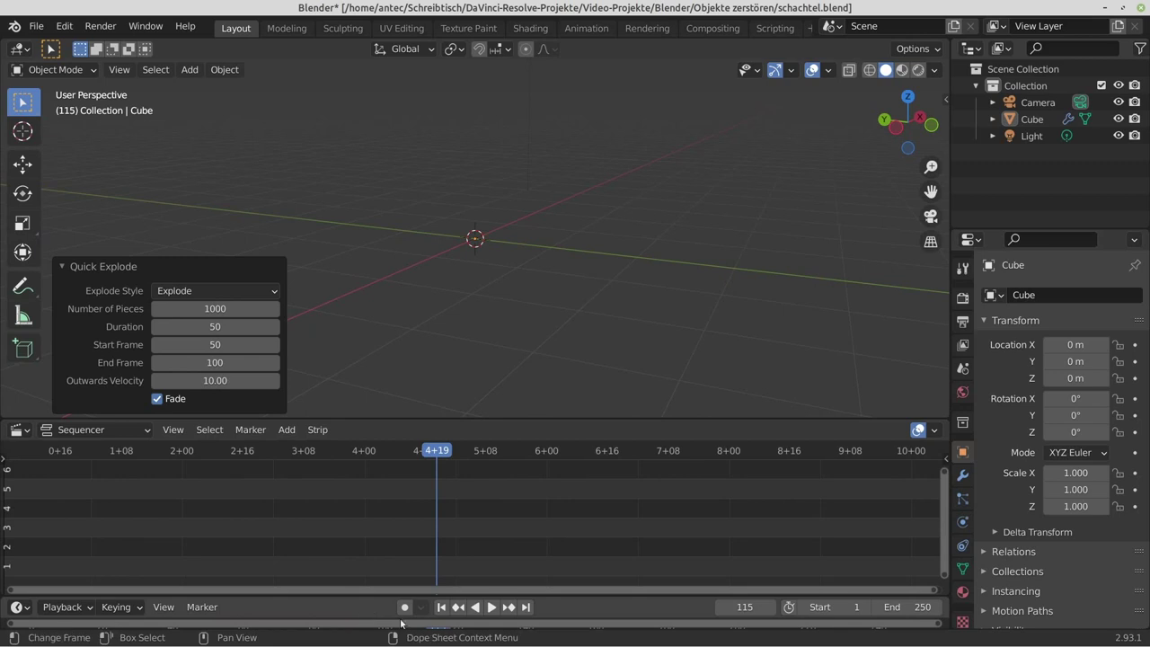
Step: Enlarge the bottom timeline, scrub to frame 50, and shrink the window to reveal the desktop
{"action": "left_click", "coordinate": [442, 608]}
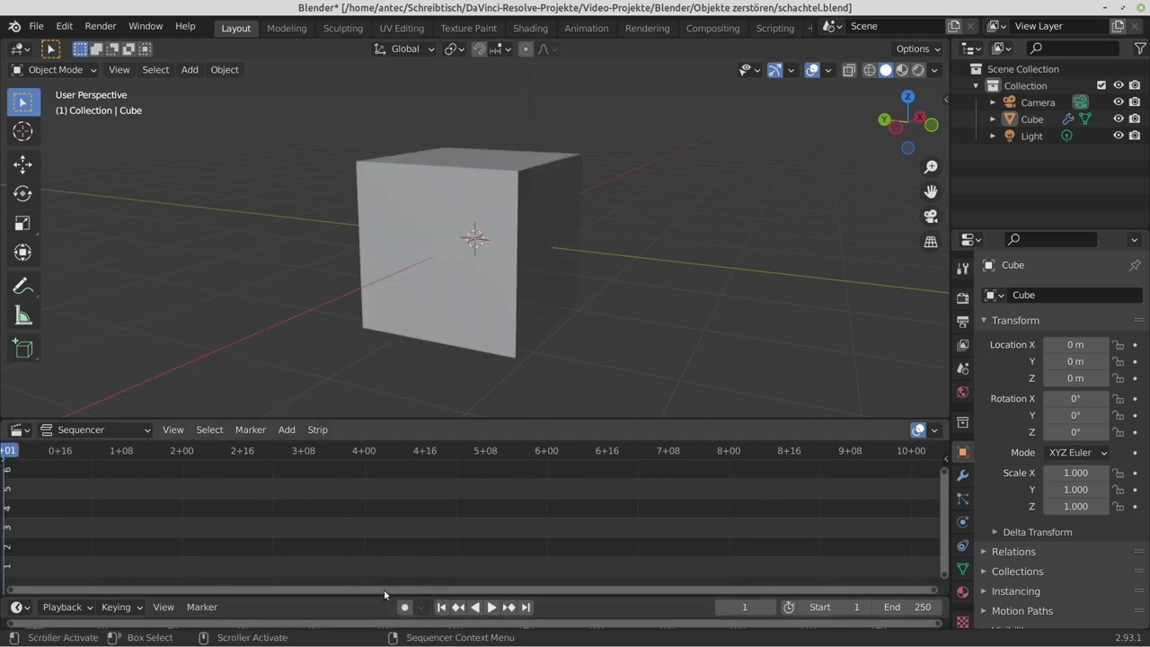
{"action": "left_click_drag", "start_coordinate": [393, 598], "coordinate": [387, 491]}
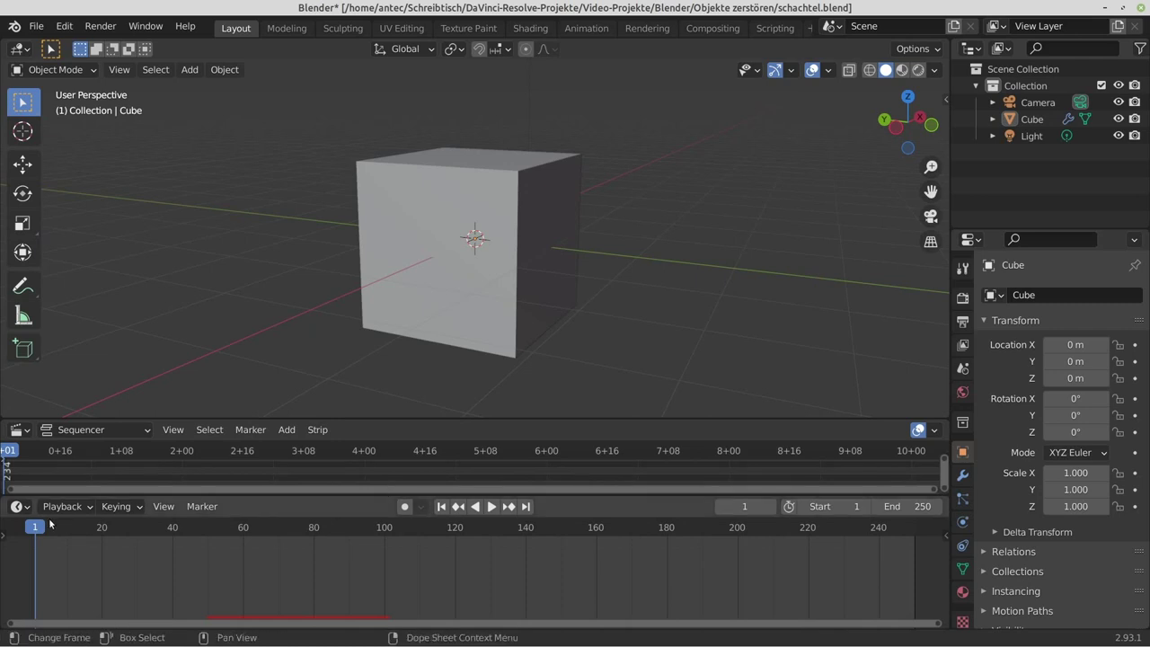
{"action": "left_click_drag", "start_coordinate": [35, 524], "coordinate": [207, 538]}
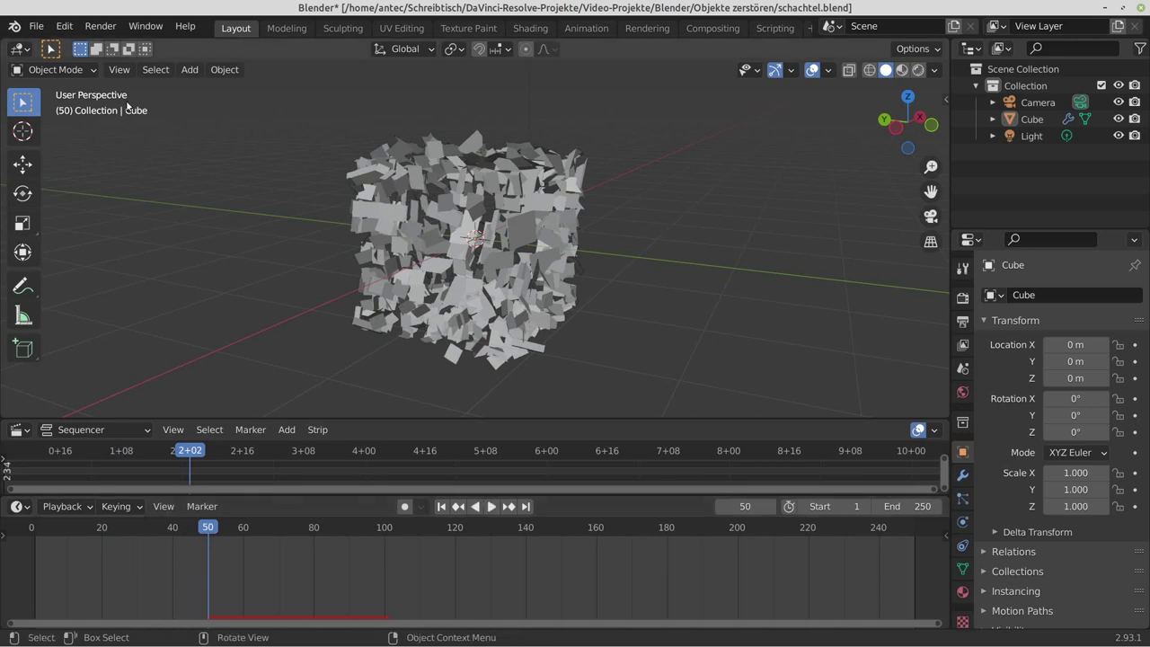
{"action": "left_click_drag", "start_coordinate": [389, 4], "coordinate": [791, 45]}
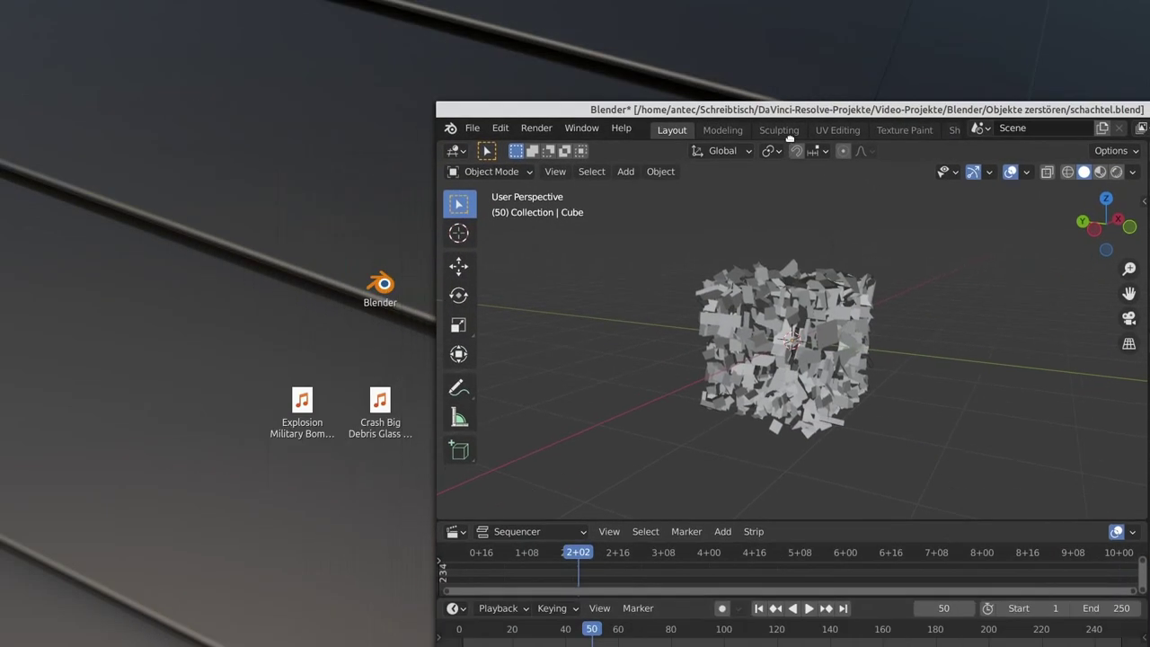
{"action": "left_click_drag", "start_coordinate": [302, 404], "coordinate": [654, 505]}
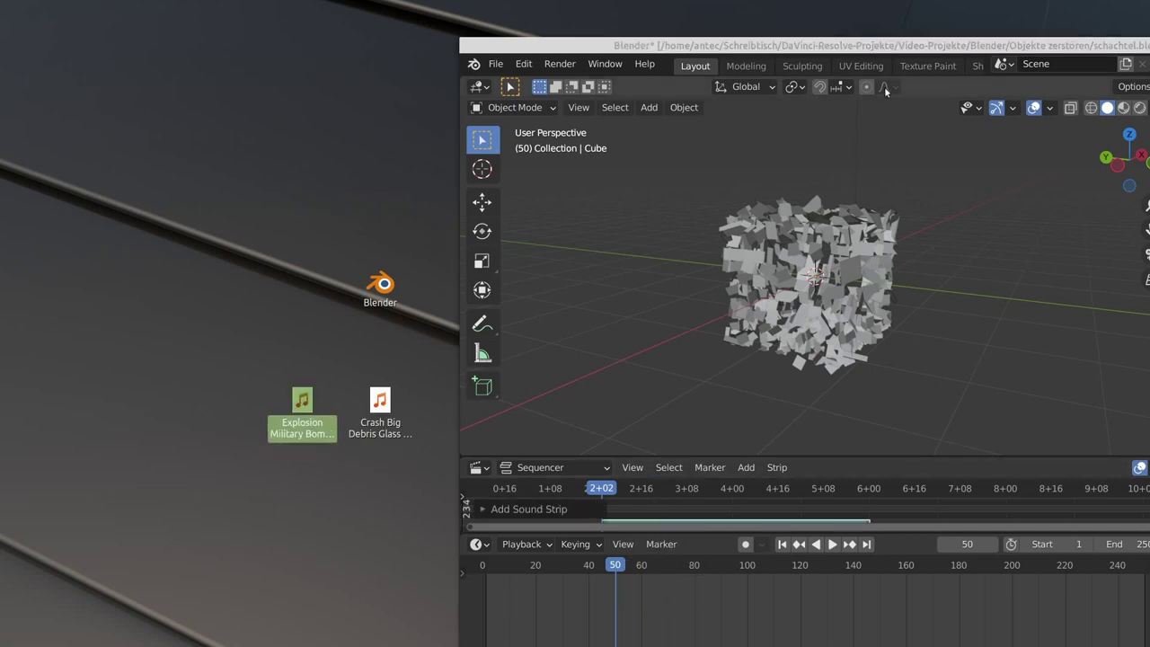
{"action": "left_click_drag", "start_coordinate": [929, 43], "coordinate": [931, 45]}
{"action": "double_click", "coordinate": [929, 45]}
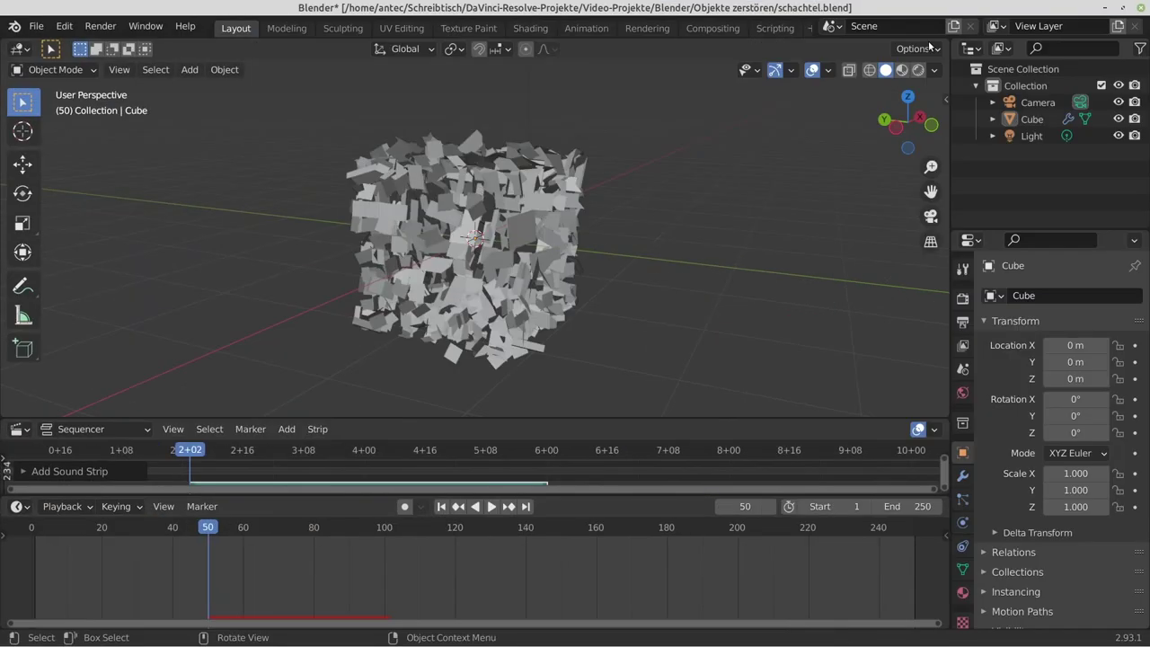
{"action": "key", "text": "shift+Left"}
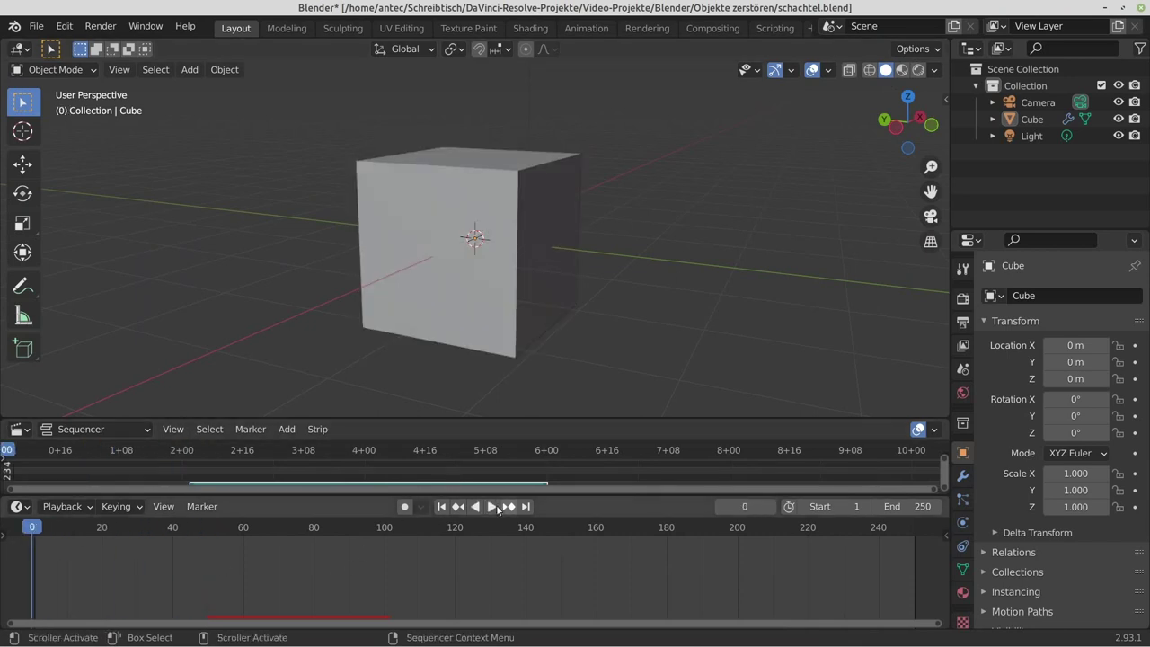
{"action": "left_click", "coordinate": [491, 507]}
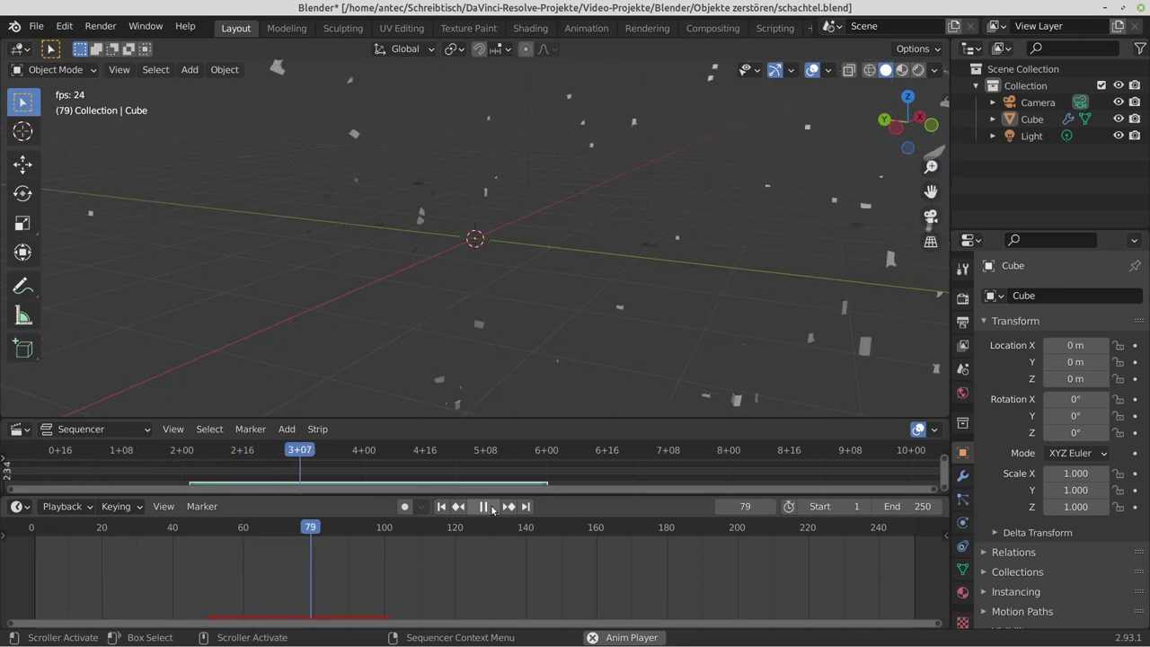
{"action": "key", "text": "space"}
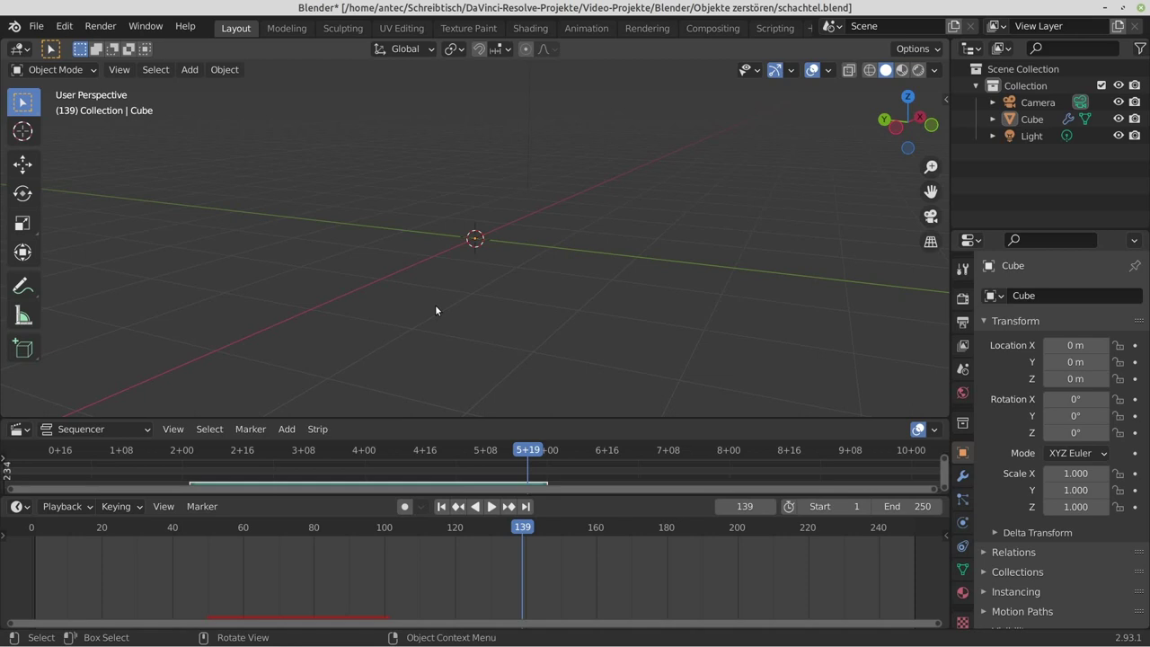
Step: Set the cube's particle Gravity field weight to 0 in Particle properties
{"action": "left_click", "coordinate": [963, 499]}
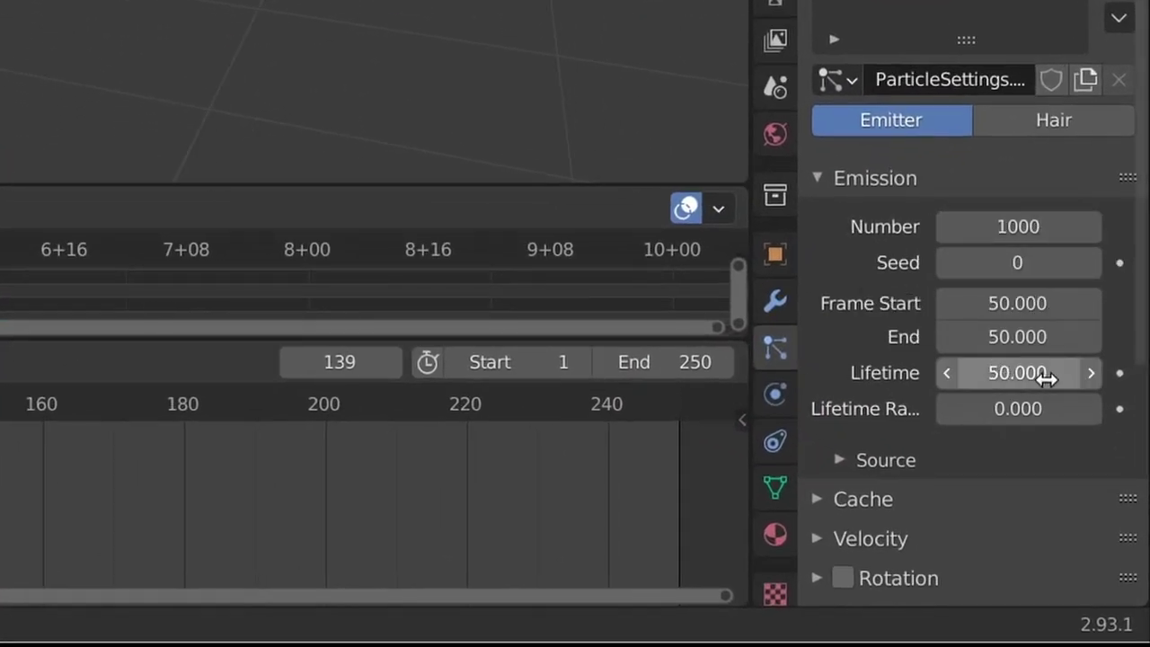
{"action": "scroll", "coordinate": [935, 395], "scroll_direction": "down", "scroll_amount": 2}
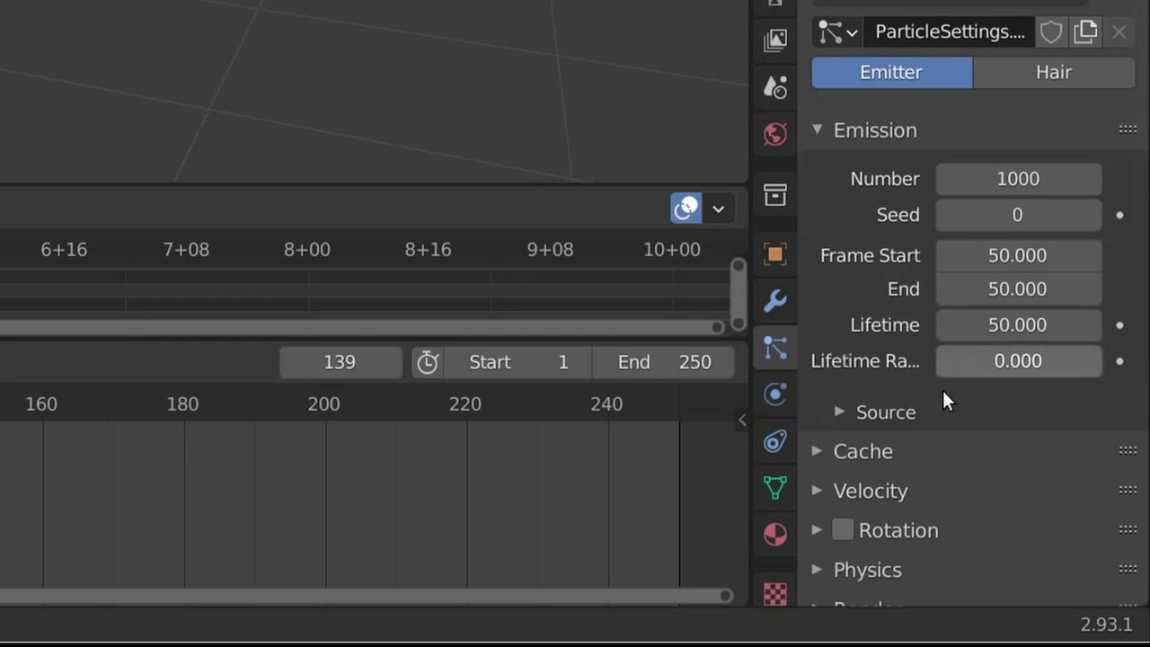
{"action": "scroll", "coordinate": [943, 390], "scroll_direction": "down", "scroll_amount": 3}
{"action": "scroll", "coordinate": [940, 404], "scroll_direction": "down", "scroll_amount": 5}
{"action": "scroll", "coordinate": [883, 315], "scroll_direction": "down", "scroll_amount": 1}
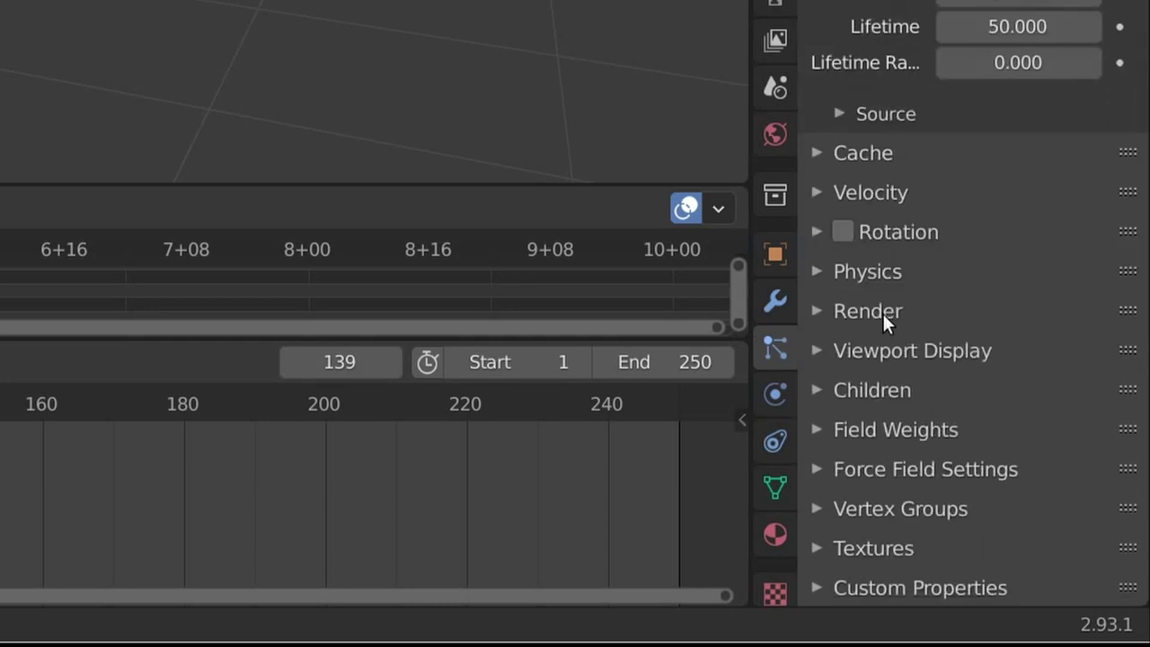
{"action": "left_click", "coordinate": [816, 431]}
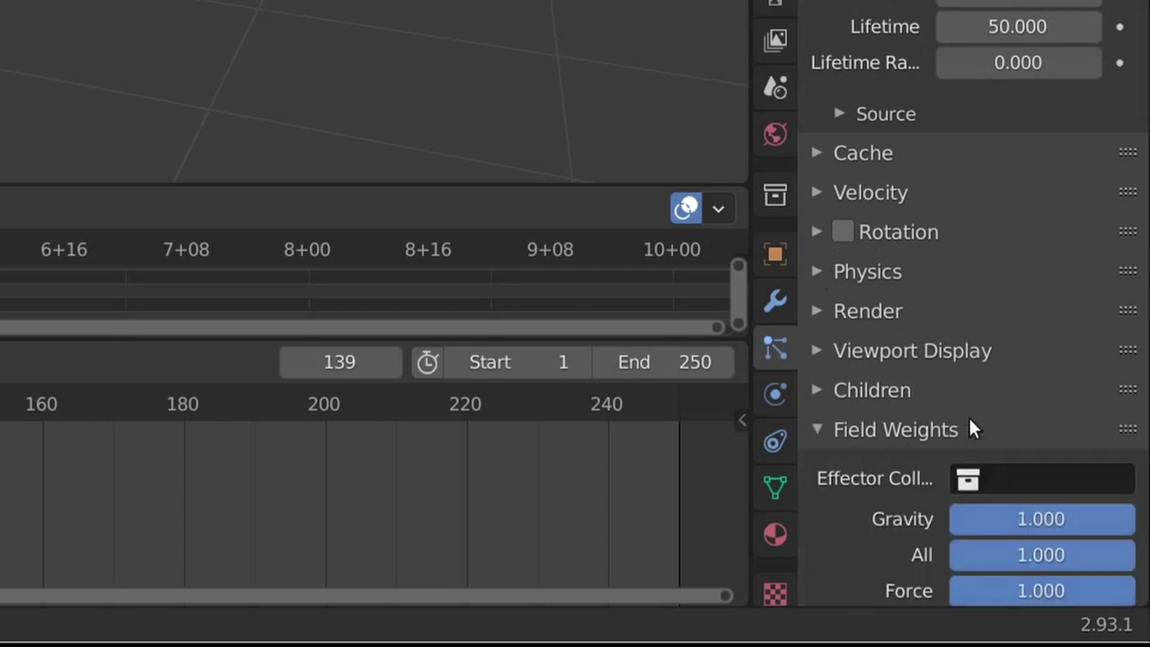
{"action": "scroll", "coordinate": [969, 417], "scroll_direction": "down", "scroll_amount": 4}
{"action": "double_click", "coordinate": [1062, 374]}
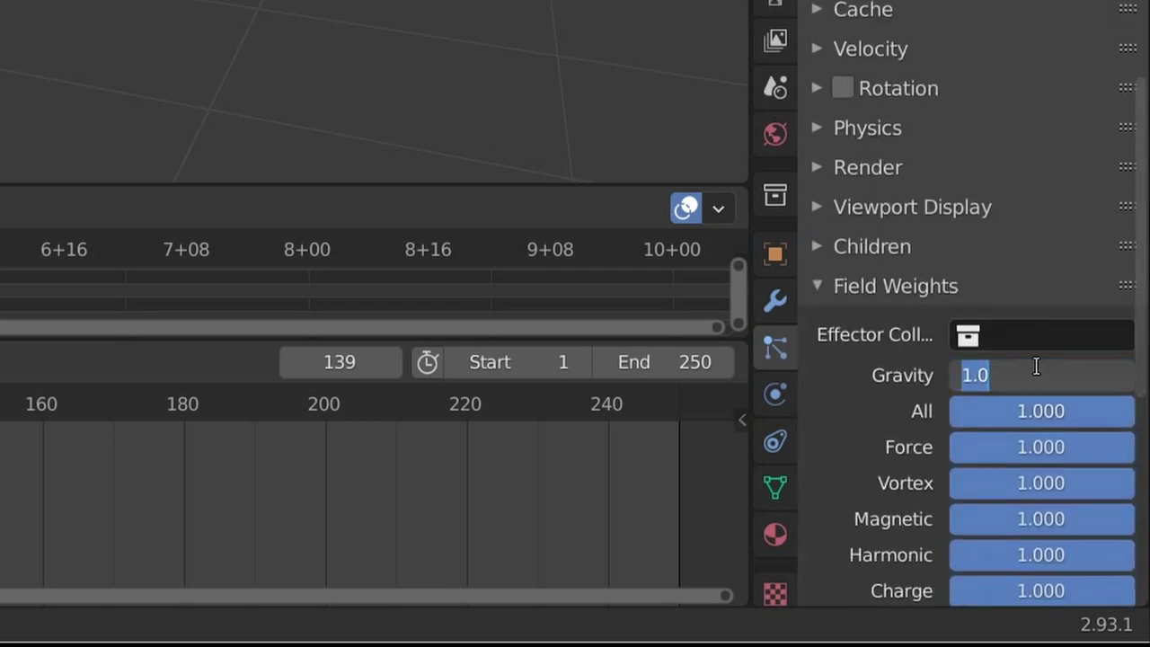
{"action": "left_click_drag", "start_coordinate": [1063, 373], "coordinate": [814, 358]}
{"action": "type", "text": "0"}
{"action": "key", "text": "Return"}
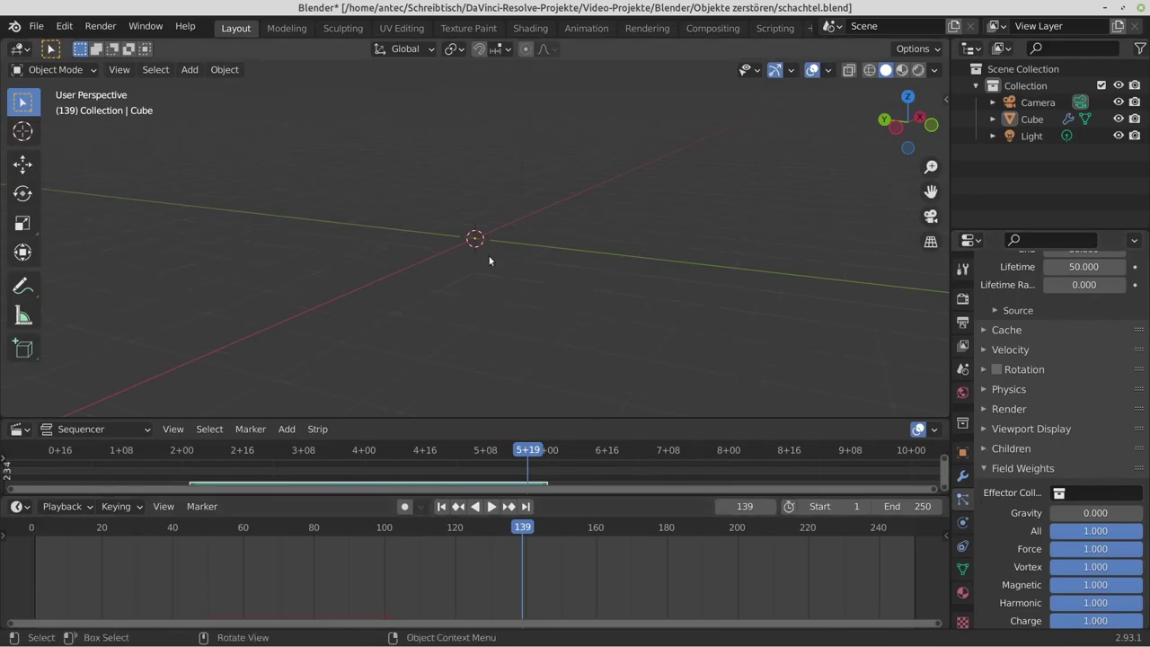
Step: Play the gravity-free explosion from frame 1, stop it, and switch to the Shading workspace
{"action": "left_click", "coordinate": [443, 508]}
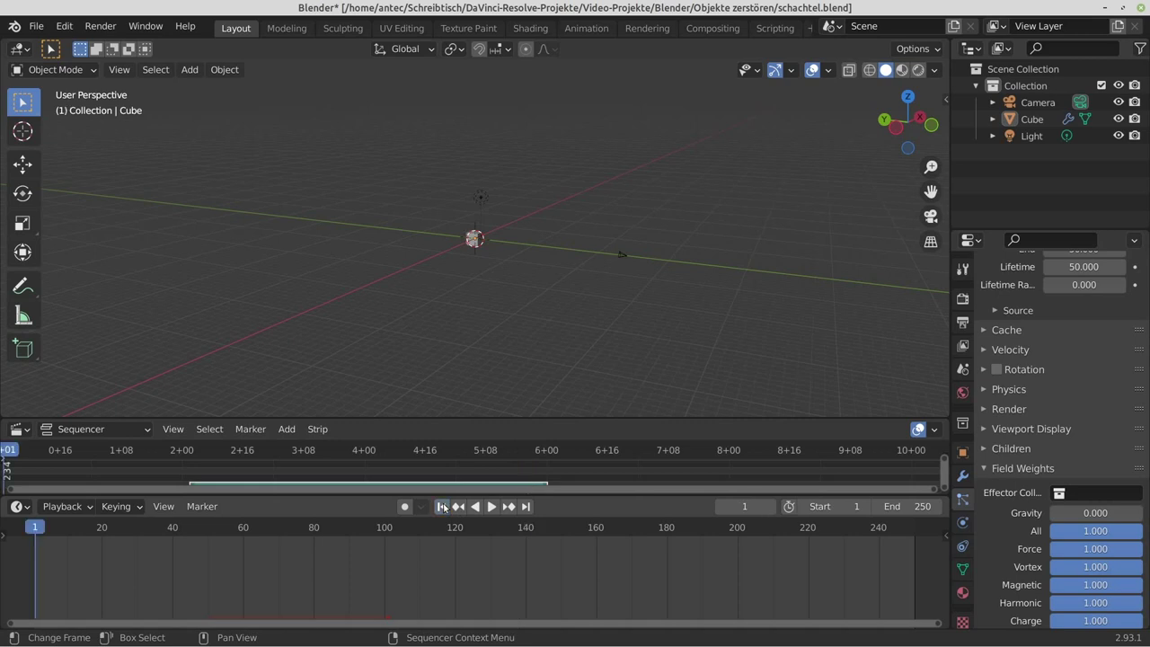
{"action": "left_click", "coordinate": [491, 507]}
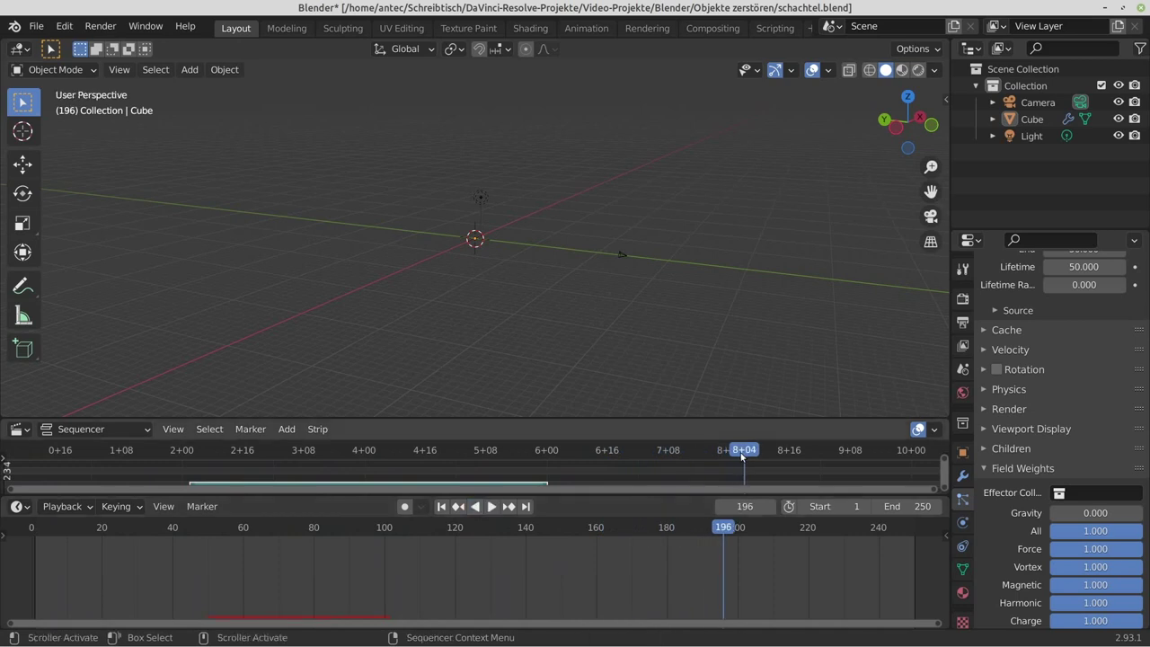
{"action": "key", "text": "Escape"}
{"action": "left_click", "coordinate": [532, 28]}
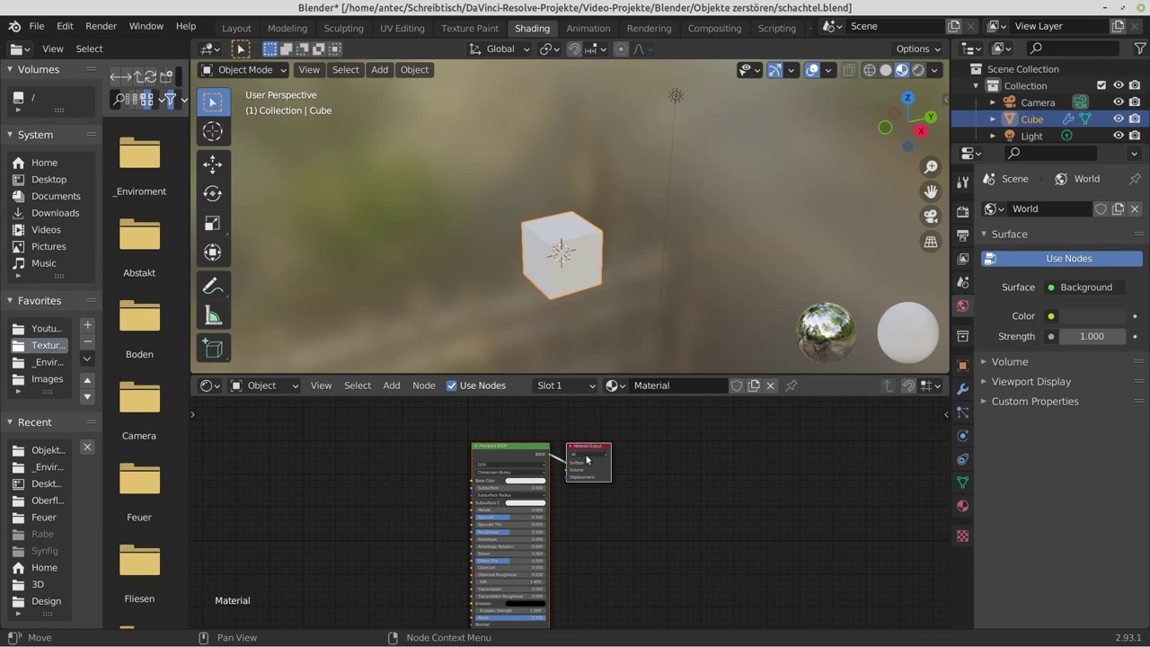
Step: Replace the Principled BSDF with an Emission node linked to the Material Output surface
{"action": "scroll", "coordinate": [641, 454], "scroll_direction": "up", "scroll_amount": 1}
{"action": "scroll", "coordinate": [647, 460], "scroll_direction": "up", "scroll_amount": 1}
{"action": "middle_click_drag", "start_coordinate": [647, 460], "coordinate": [523, 502]}
{"action": "left_click", "coordinate": [503, 440]}
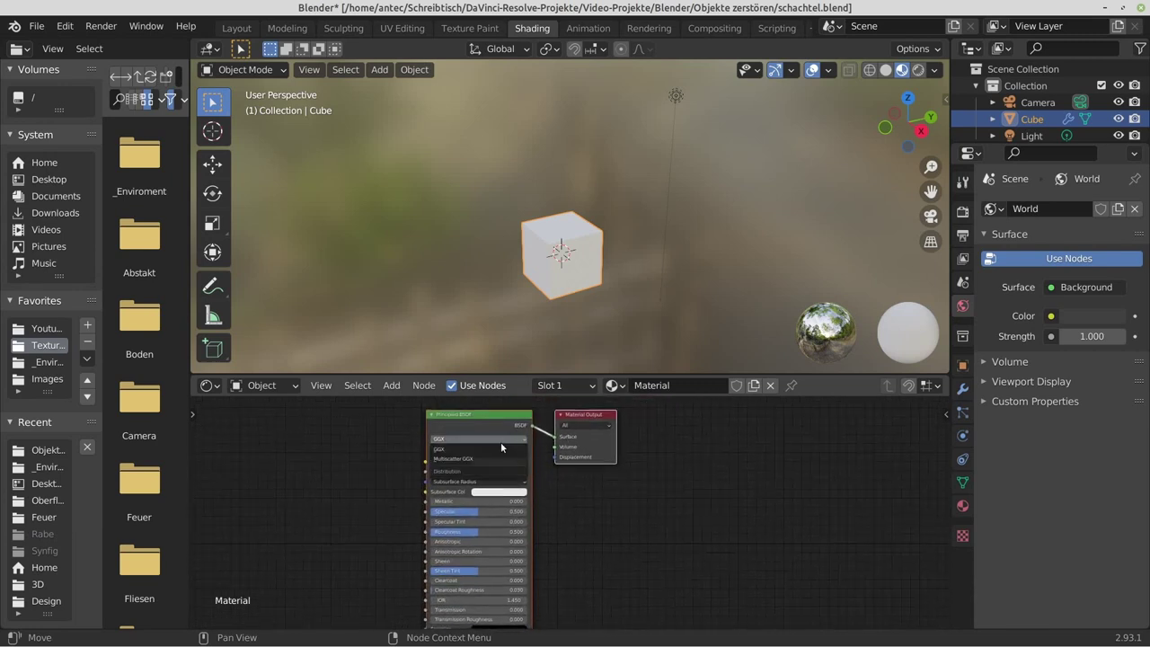
{"action": "key", "text": "Delete"}
{"action": "left_click", "coordinate": [391, 385]}
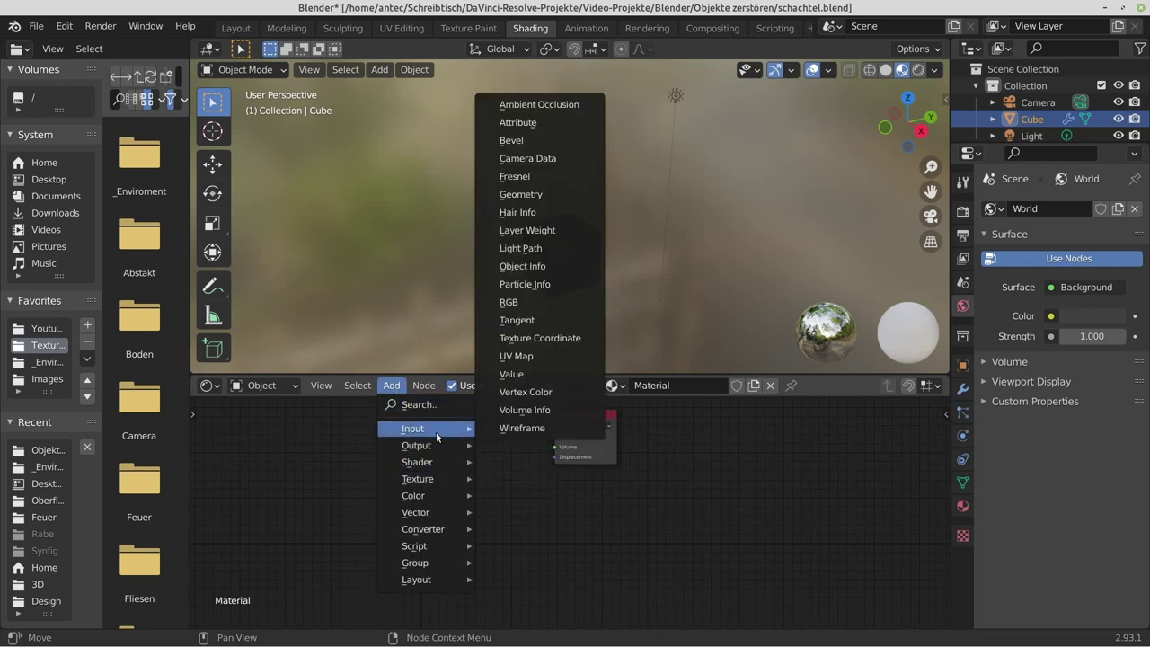
{"action": "mouse_move", "coordinate": [417, 462]}
{"action": "left_click", "coordinate": [558, 224]}
{"action": "left_click", "coordinate": [419, 477]}
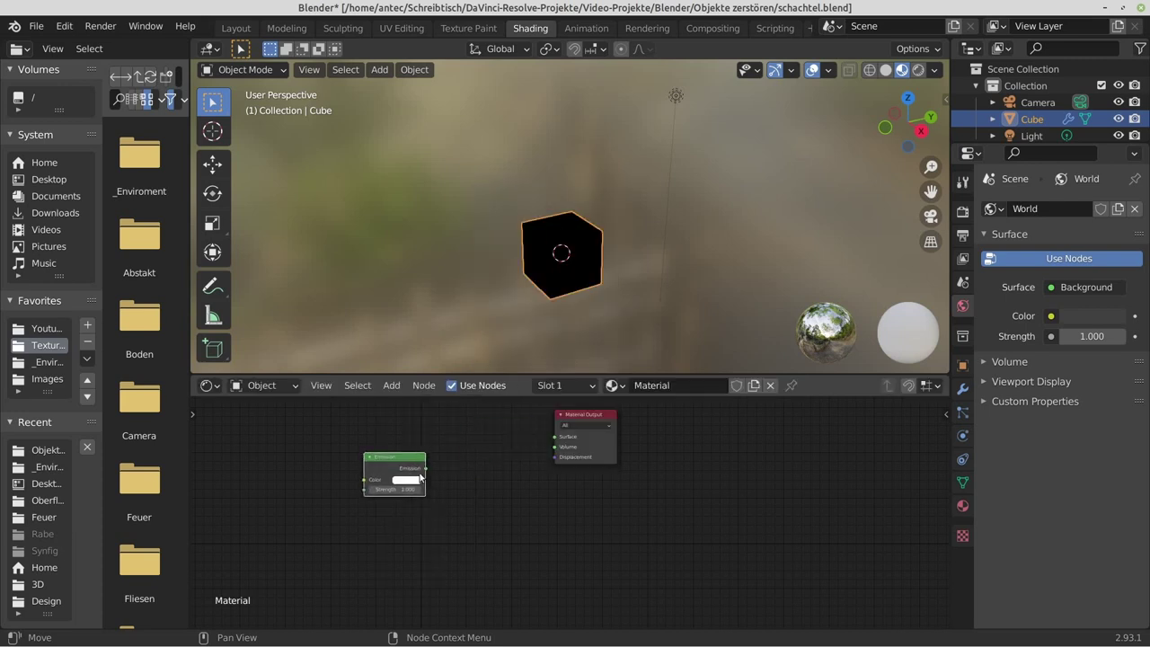
{"action": "left_click_drag", "start_coordinate": [426, 469], "coordinate": [561, 440]}
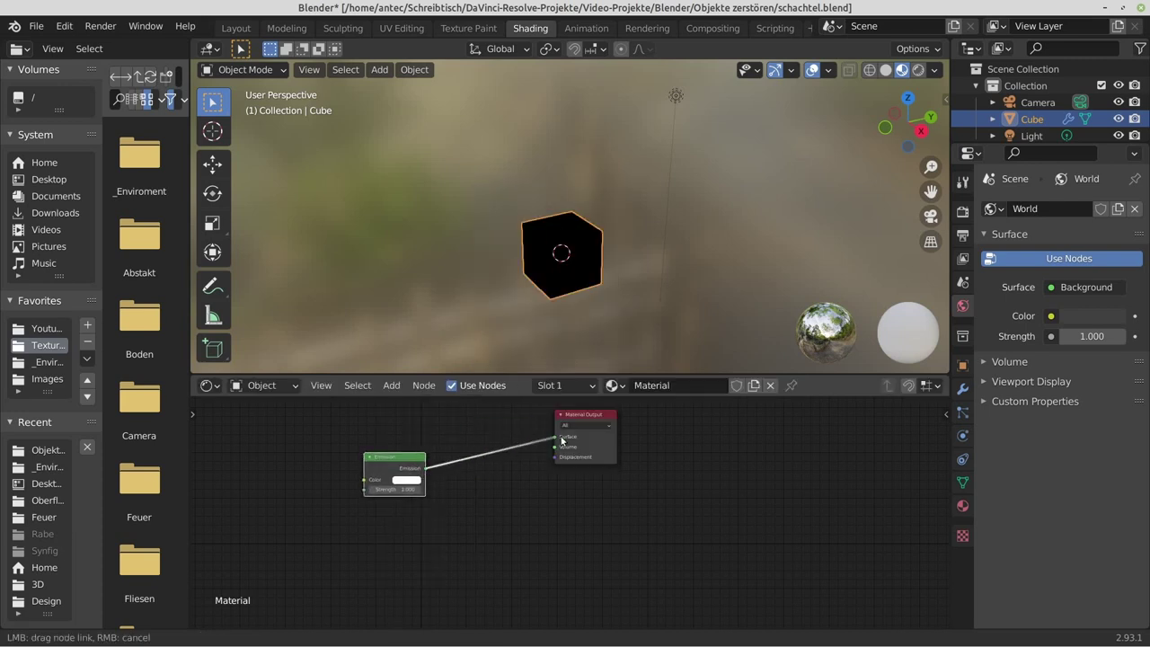
{"action": "left_click_drag", "start_coordinate": [384, 461], "coordinate": [441, 429]}
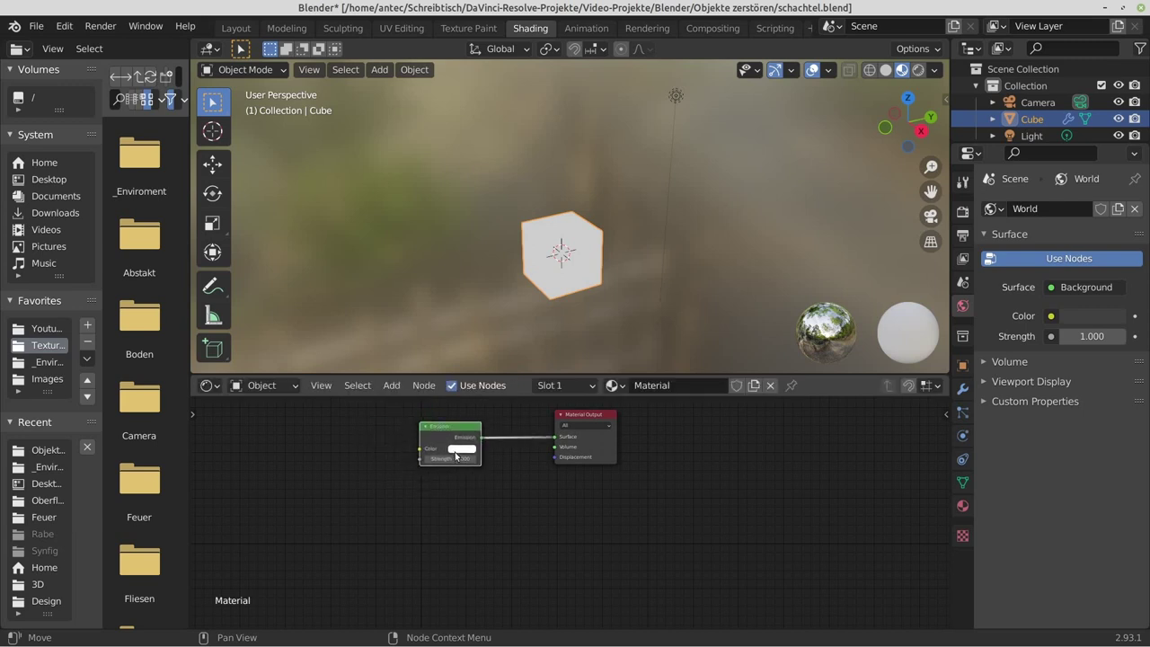
Step: Make the emission colour orange and switch the viewport to Rendered shading
{"action": "left_click", "coordinate": [458, 449]}
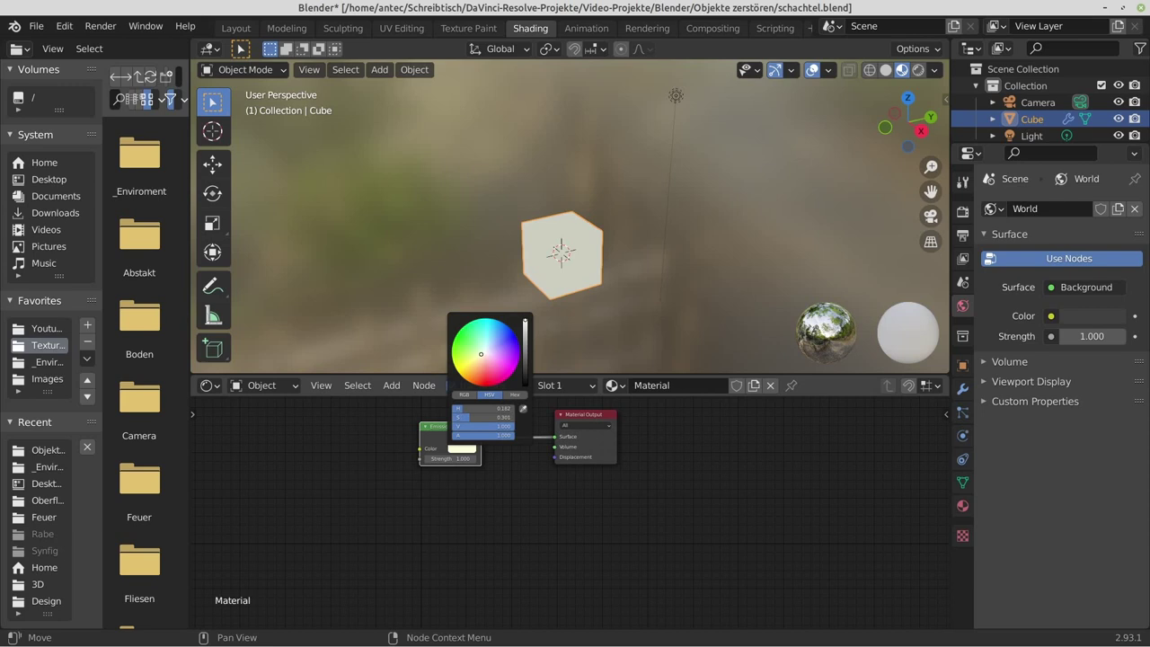
{"action": "left_click_drag", "start_coordinate": [481, 358], "coordinate": [465, 380]}
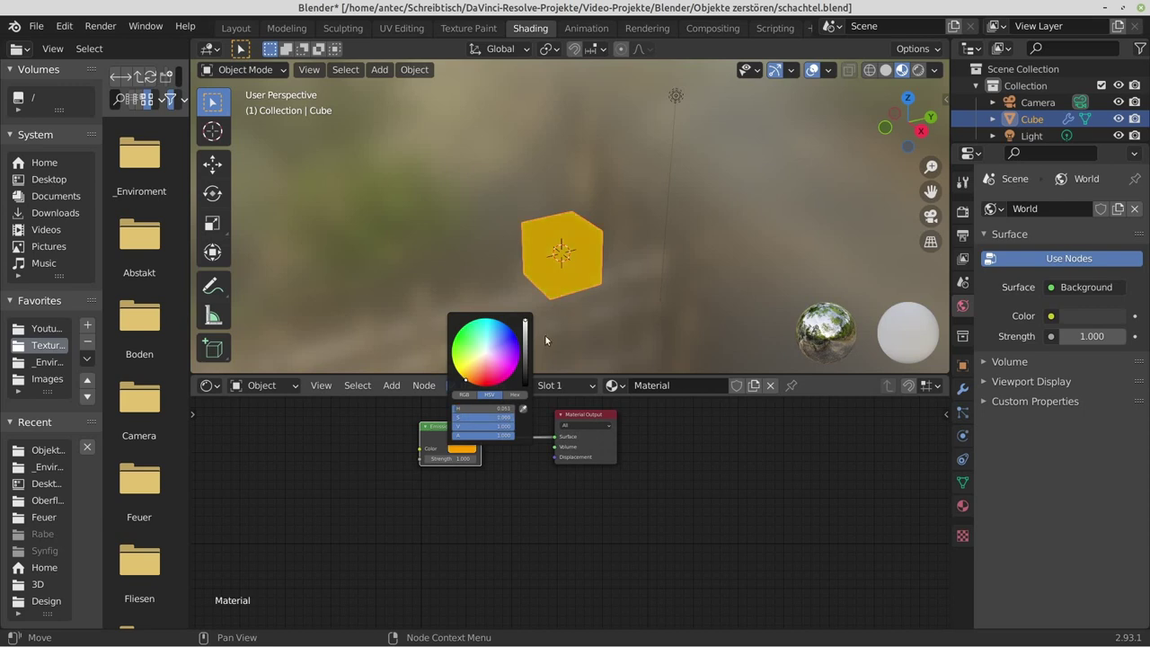
{"action": "left_click", "coordinate": [918, 70]}
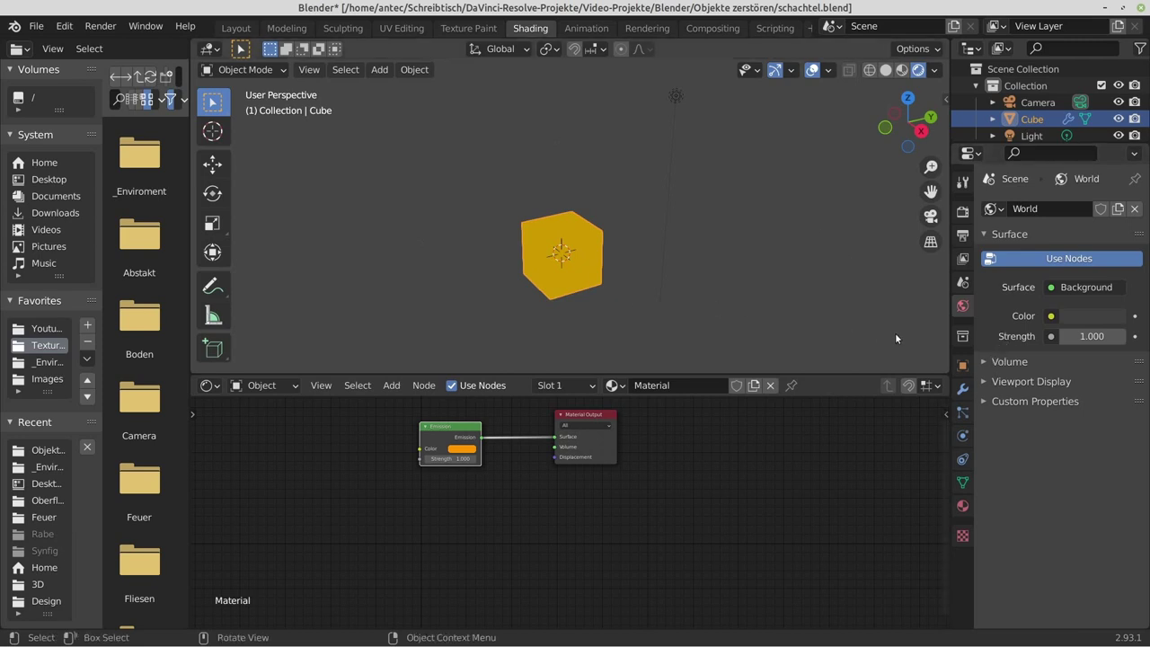
Step: Darken the world background colour value to 0 so it is black
{"action": "left_click", "coordinate": [1068, 317]}
{"action": "left_click_drag", "start_coordinate": [1115, 171], "coordinate": [1115, 194]}
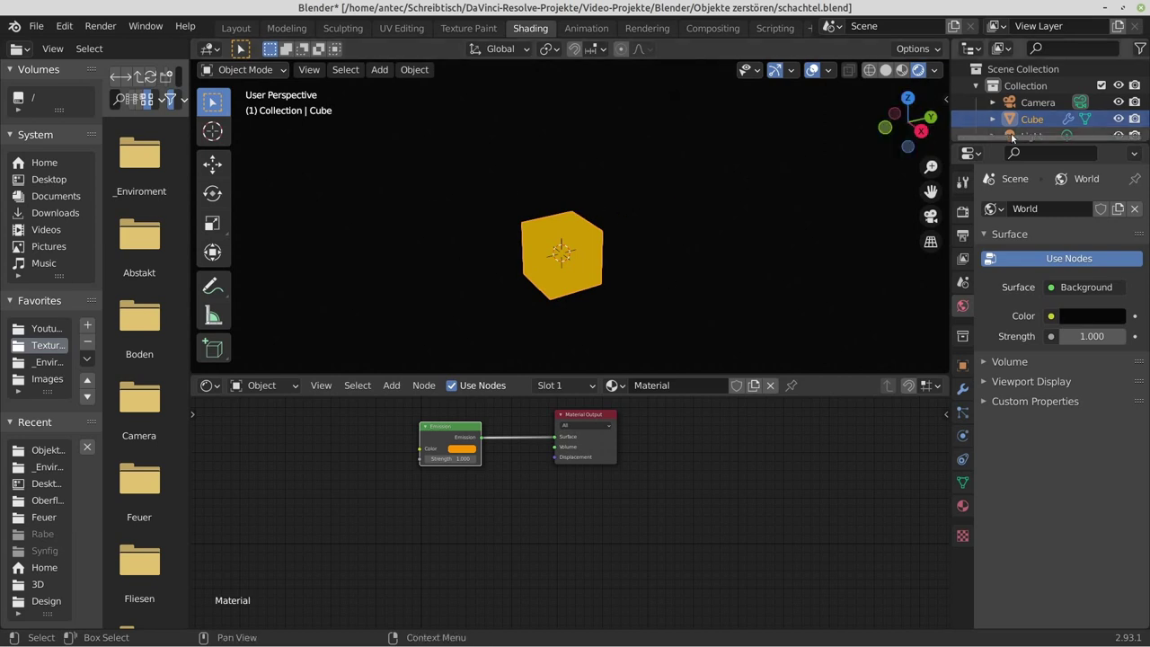
{"action": "mouse_move", "coordinate": [1088, 133]}
{"action": "scroll", "coordinate": [1088, 130], "scroll_direction": "down", "scroll_amount": 1}
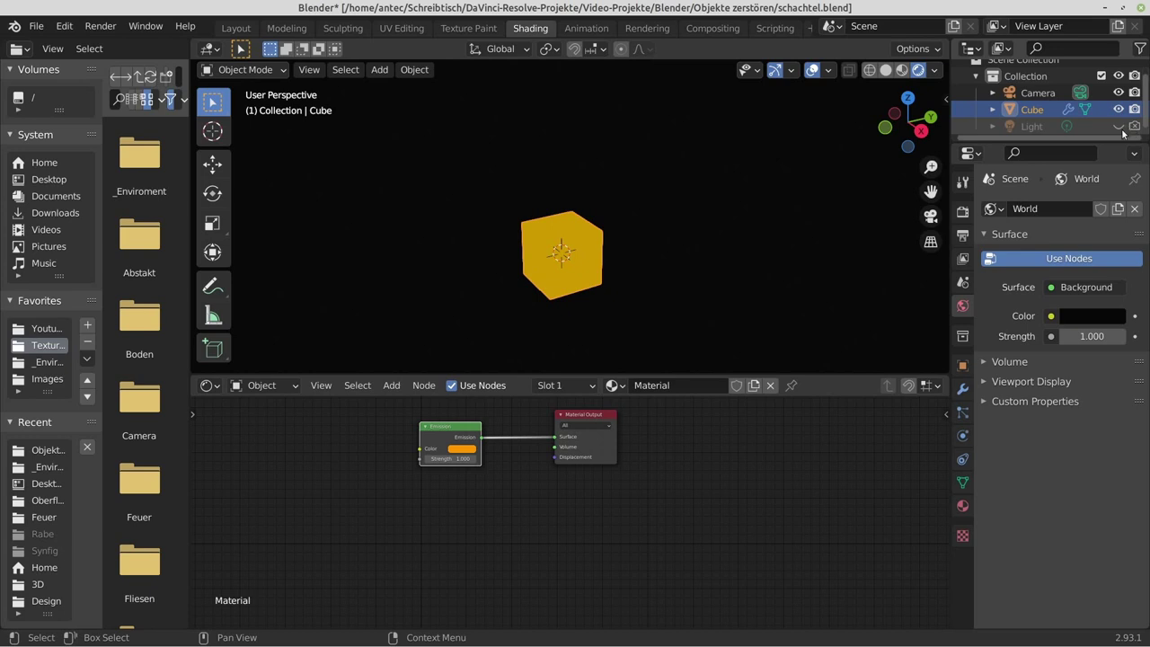
{"action": "mouse_move", "coordinate": [659, 254]}
{"action": "middle_mouse_down"}
{"action": "mouse_move", "coordinate": [555, 232]}
{"action": "mouse_move", "coordinate": [586, 265]}
{"action": "middle_mouse_up"}
{"action": "scroll", "coordinate": [567, 258], "scroll_direction": "up", "scroll_amount": 2}
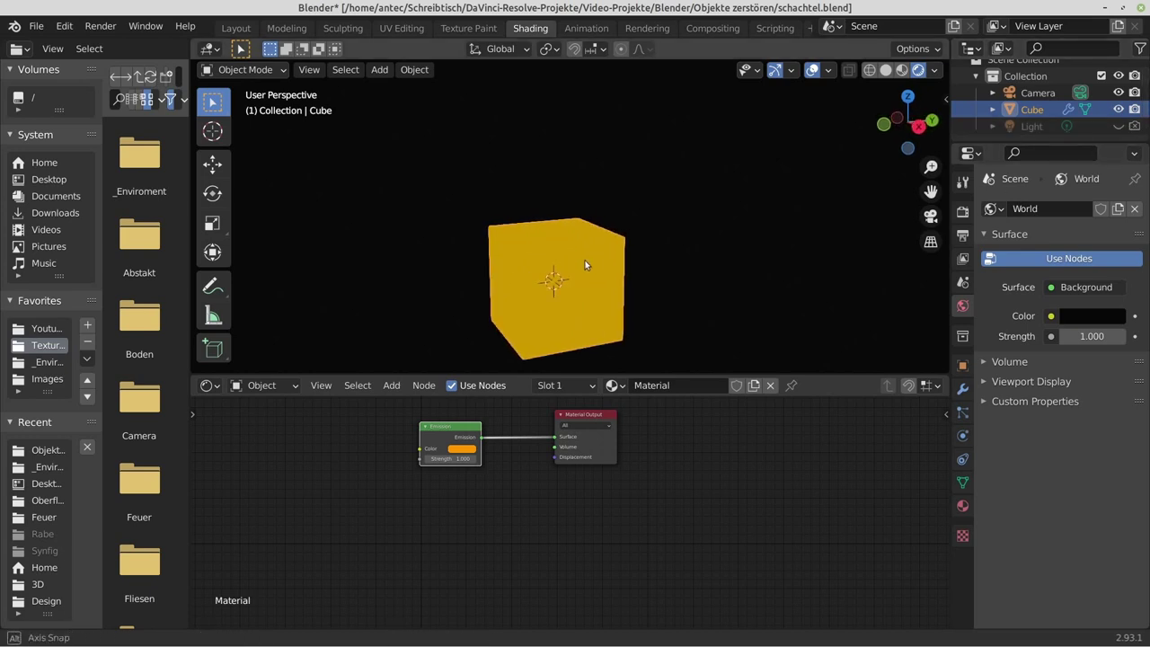
{"action": "scroll", "coordinate": [585, 265], "scroll_direction": "down", "scroll_amount": 2}
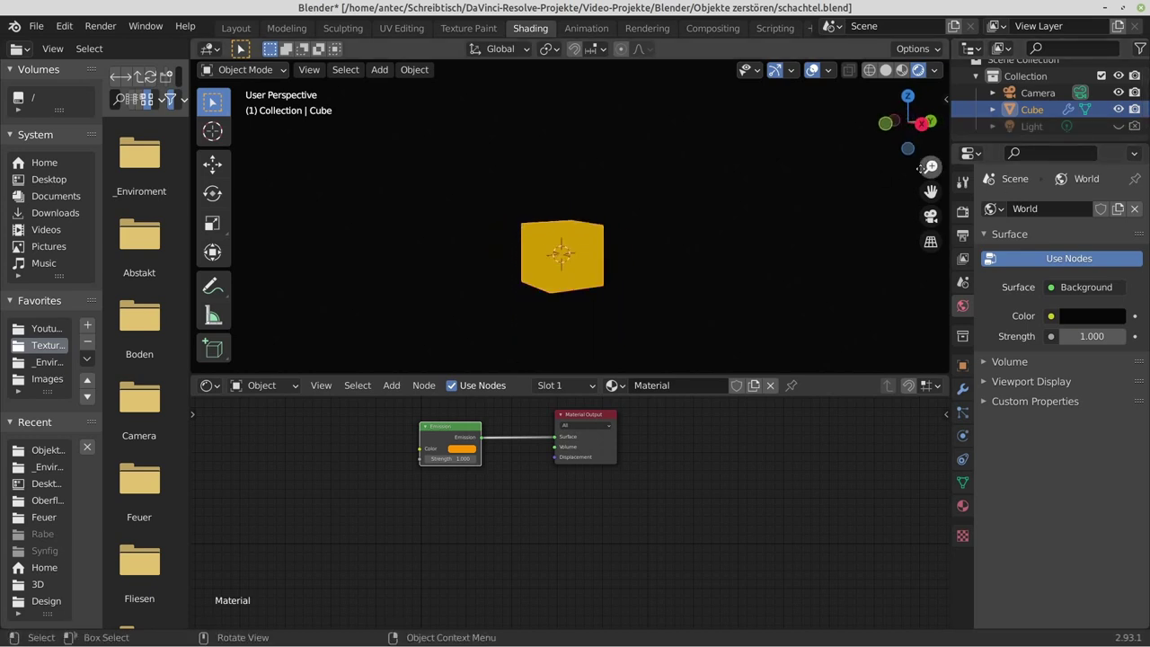
Step: Change the output frame rate from 24 to 25 fps and return to the Layout workspace
{"action": "left_click", "coordinate": [964, 235]}
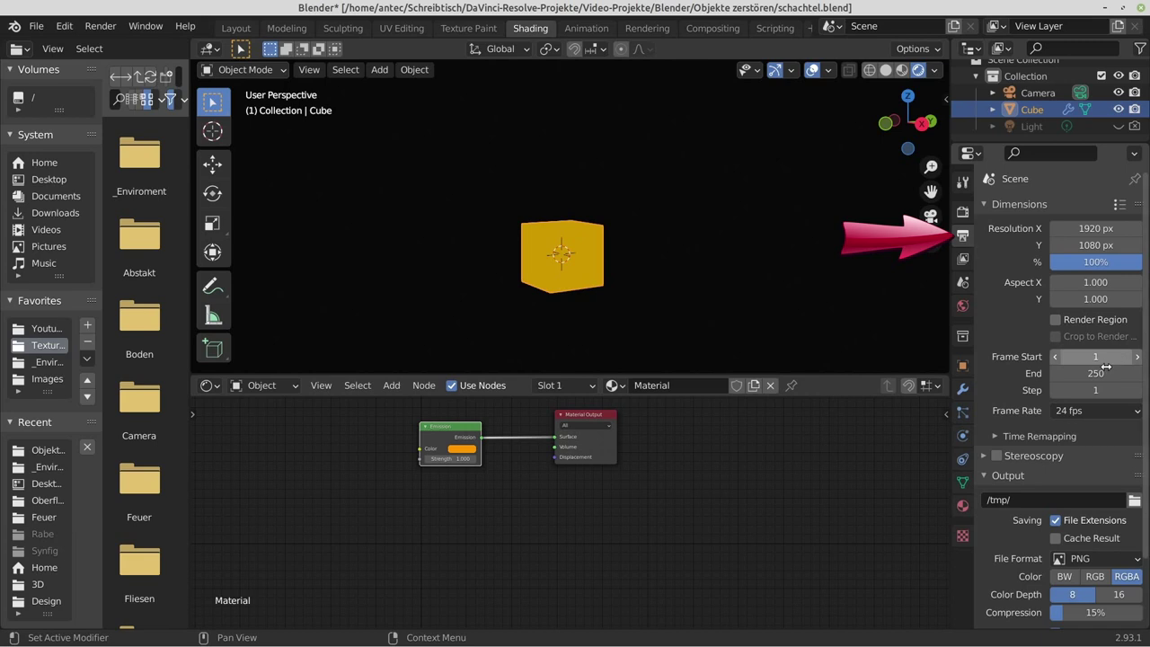
{"action": "left_click", "coordinate": [1090, 414]}
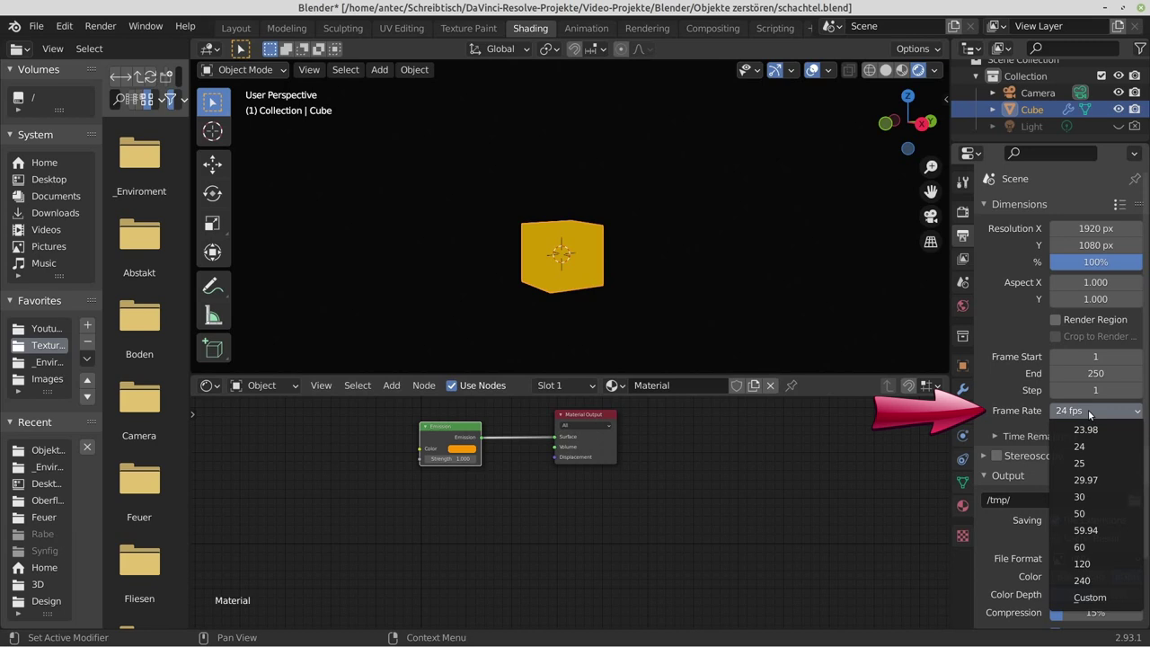
{"action": "left_click", "coordinate": [1081, 463]}
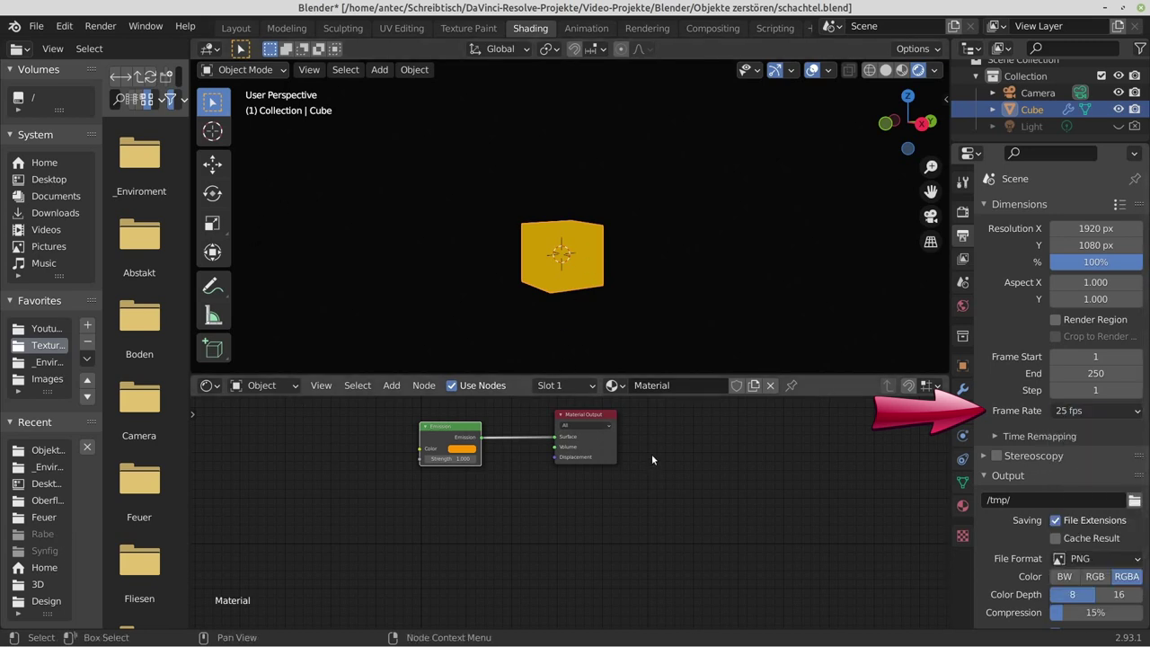
{"action": "left_click", "coordinate": [248, 31]}
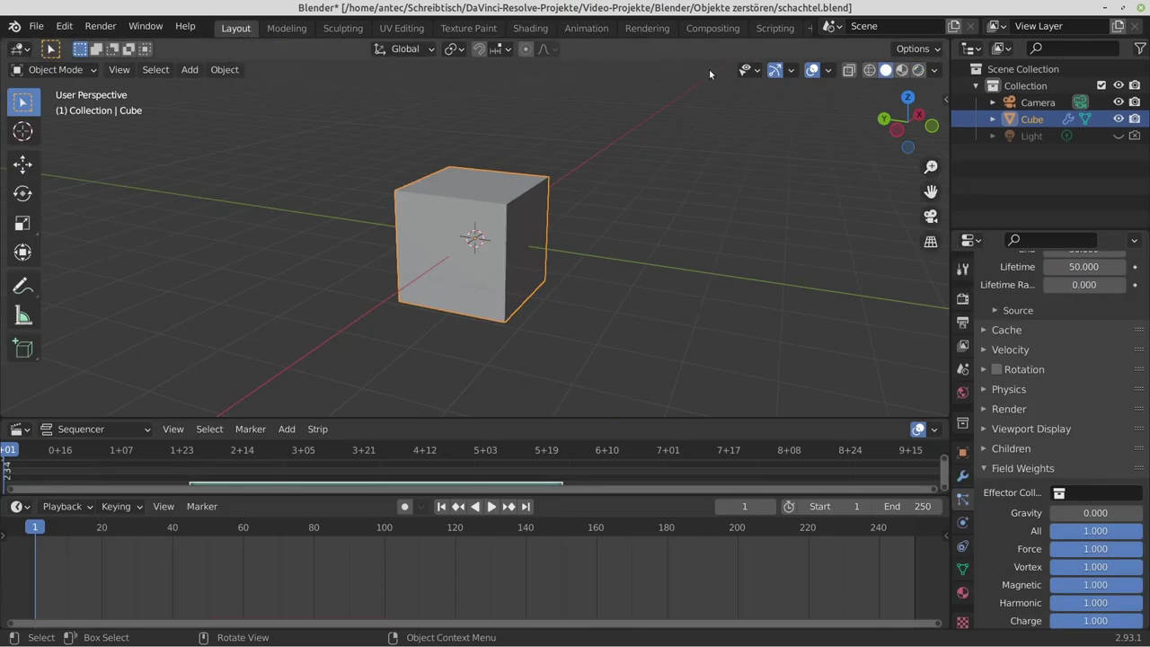
Step: Play the cube explosion in Rendered viewport shading, then render frame 73 with F12
{"action": "left_click", "coordinate": [918, 70]}
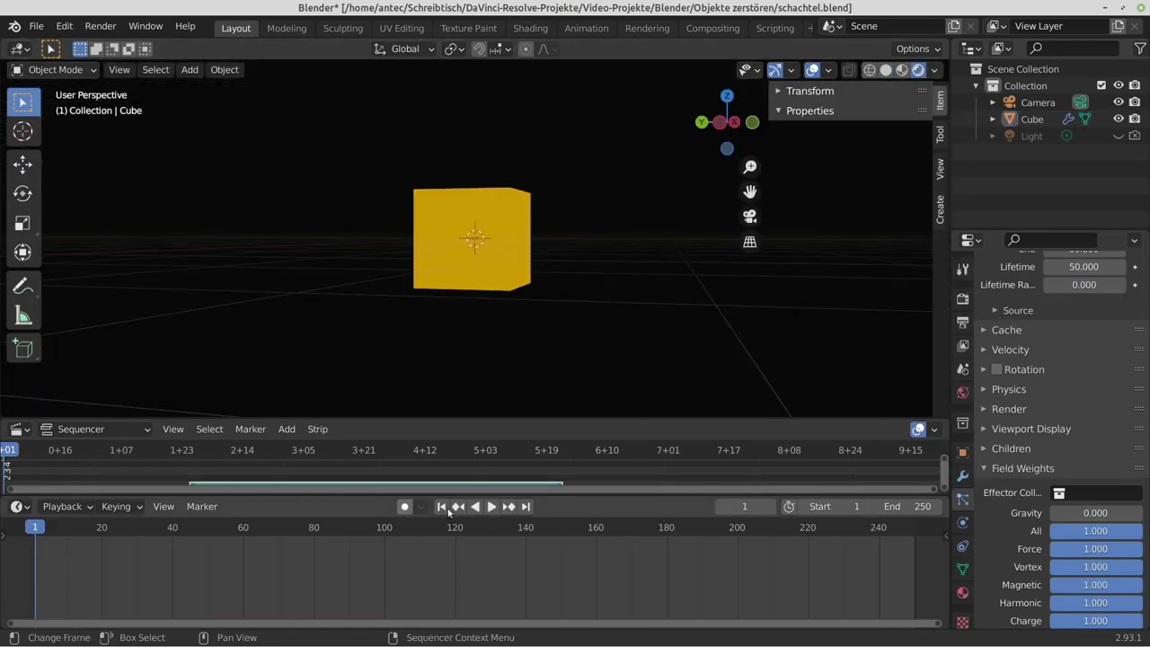
{"action": "scroll", "coordinate": [526, 282], "scroll_direction": "down", "scroll_amount": 5}
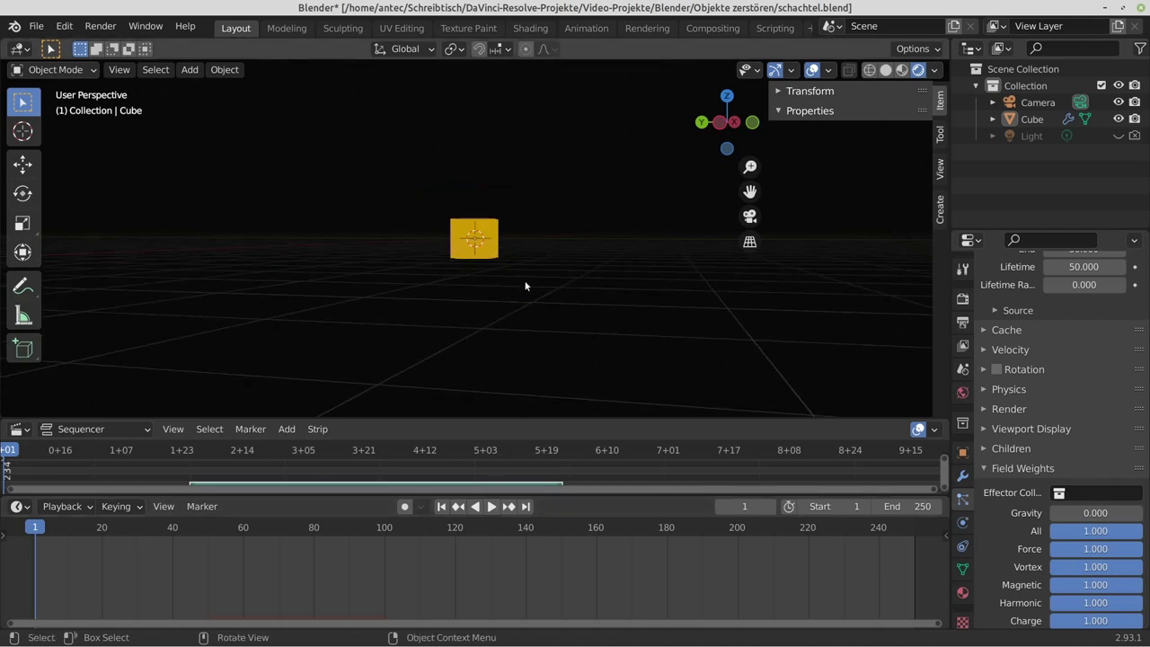
{"action": "left_click", "coordinate": [491, 508]}
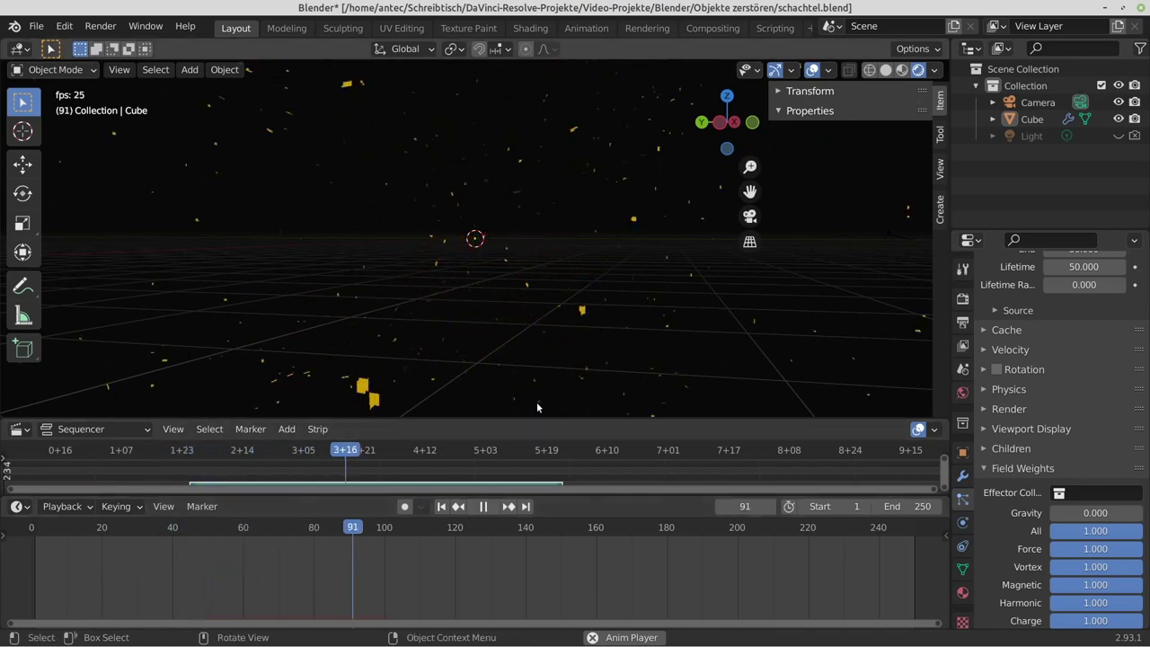
{"action": "key", "text": "F12"}
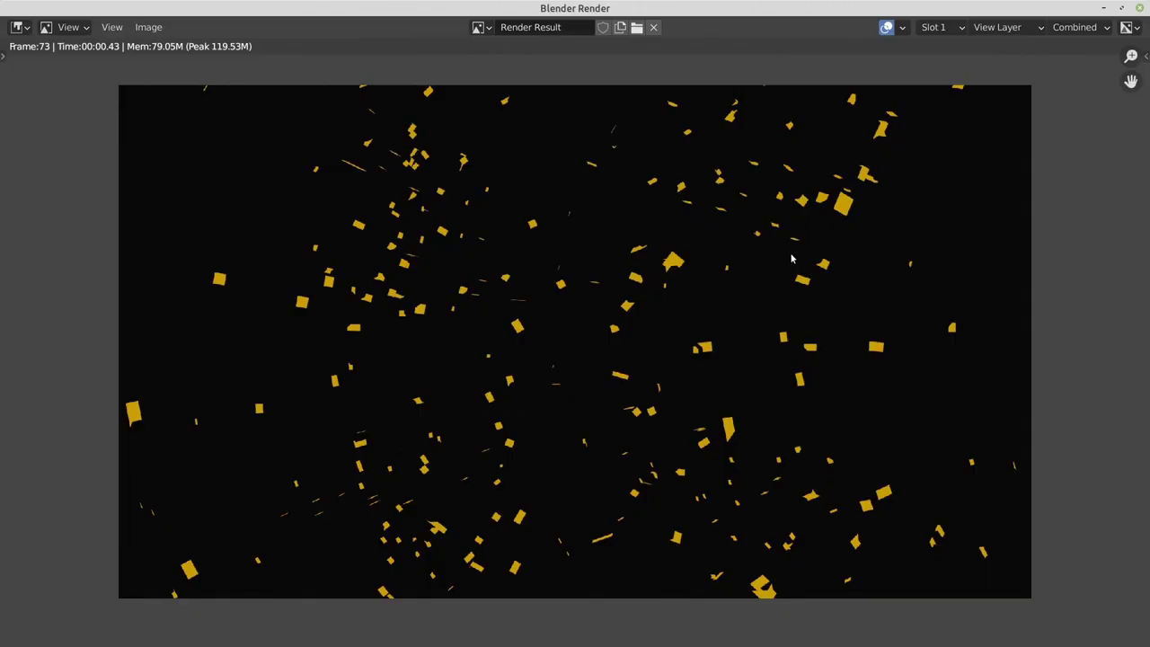